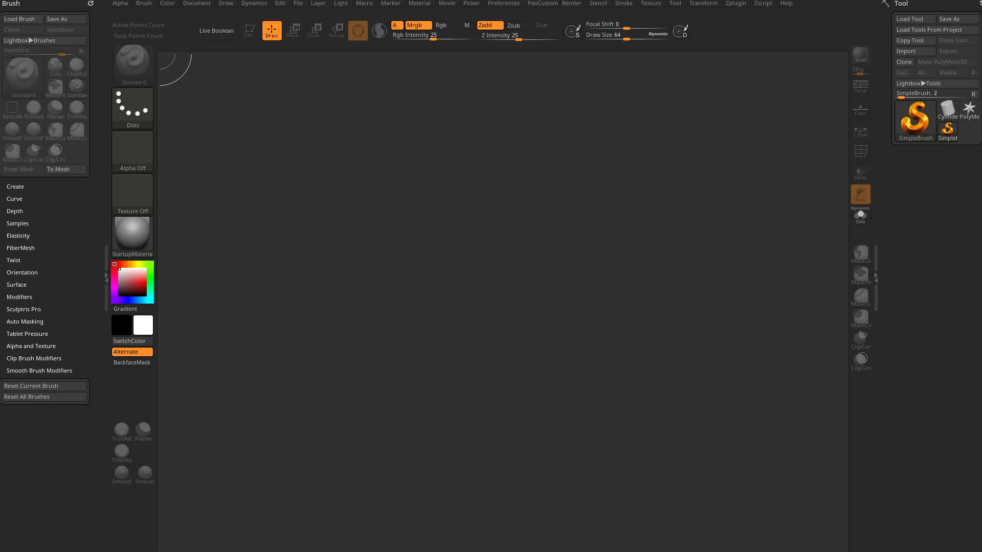
# - Create a Sphere3D in the centre of the canvas, enter Edit mode and convert it to a PolyMesh3D
pyautogui.click(911, 115)
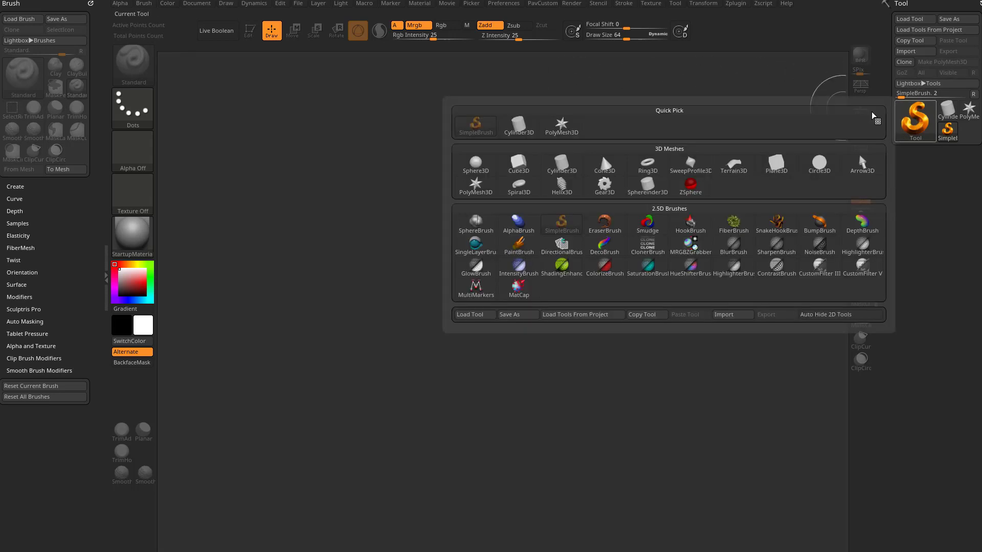
pyautogui.click(476, 164)
pyautogui.moveTo(451, 312); pyautogui.dragTo(508, 465)
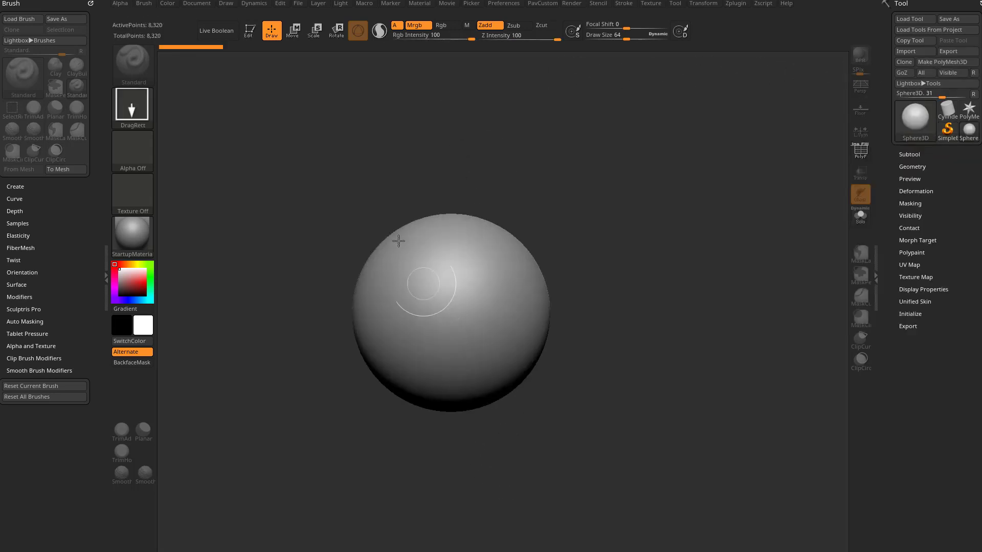
pyautogui.click(250, 31)
pyautogui.click(926, 64)
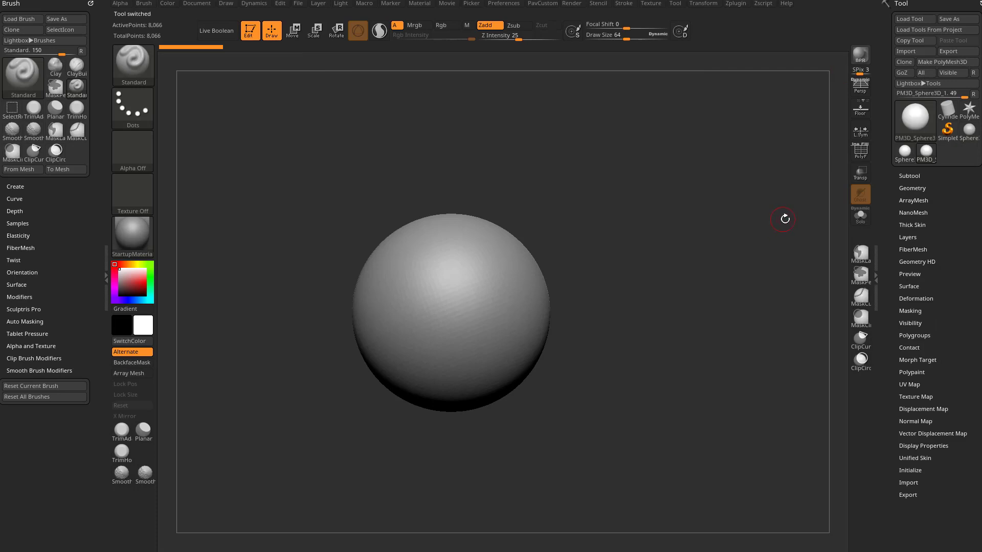
# - Divide the sphere's geometry three times to reach subdivision level 4
pyautogui.click(913, 188)
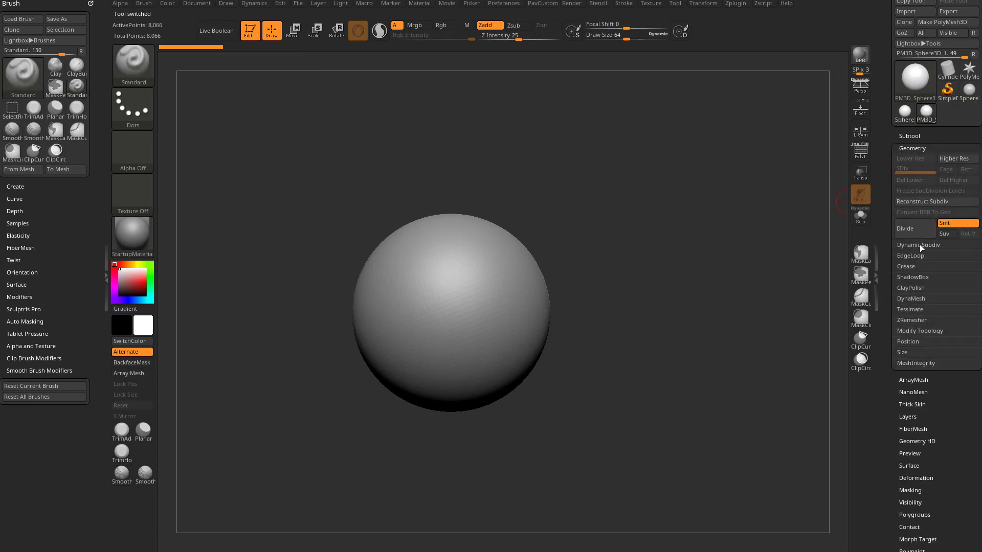
pyautogui.click(916, 235)
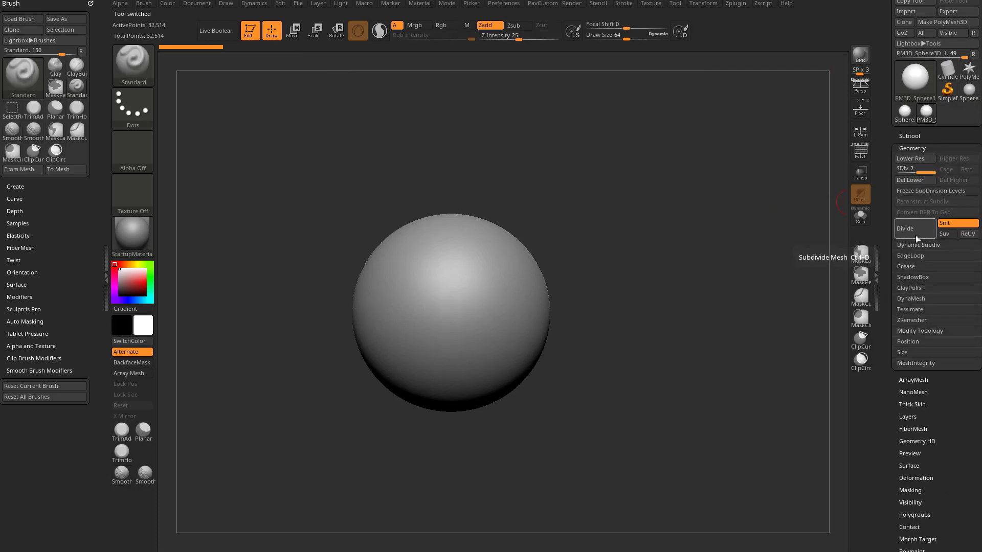
pyautogui.click(913, 231)
pyautogui.click(913, 231)
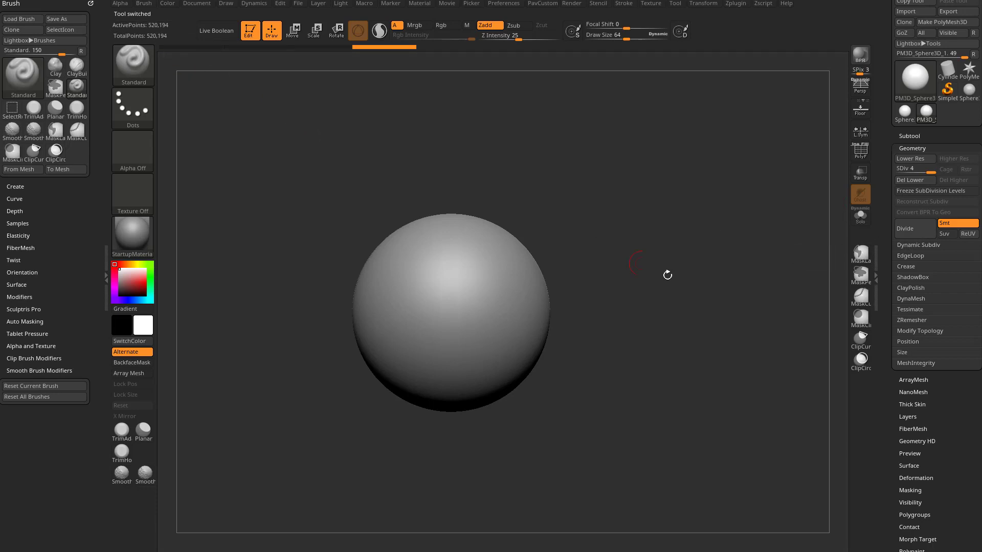
# - Set the Standard brush to the Spray stroke with Alpha 60
pyautogui.keyDown('alt'); pyautogui.moveTo(698, 257); pyautogui.dragTo(717, 261); pyautogui.keyUp('alt')
pyautogui.keyDown('alt'); pyautogui.moveTo(633, 209); pyautogui.dragTo(645, 242); pyautogui.keyUp('alt')
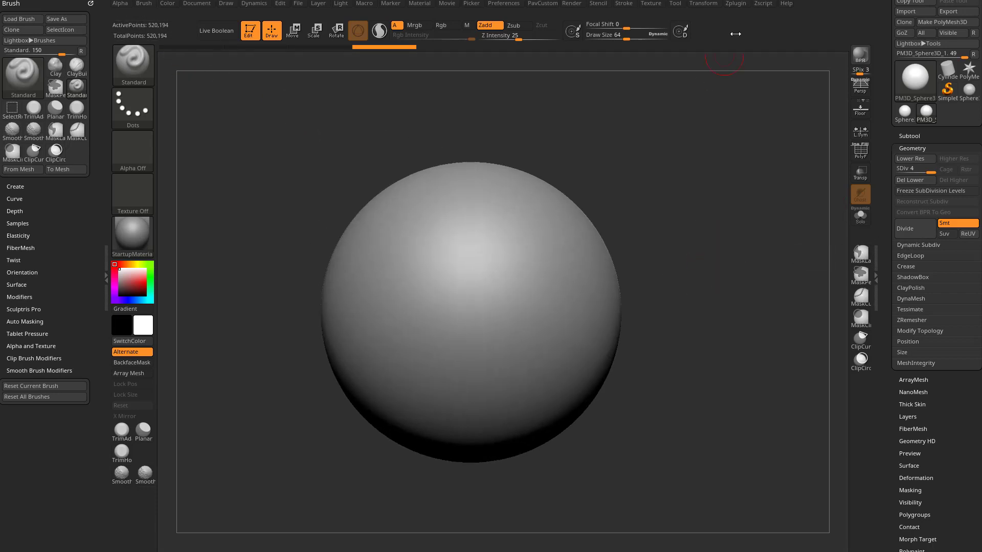
pyautogui.keyDown('alt'); pyautogui.moveTo(713, 297); pyautogui.dragTo(730, 290); pyautogui.keyUp('alt')
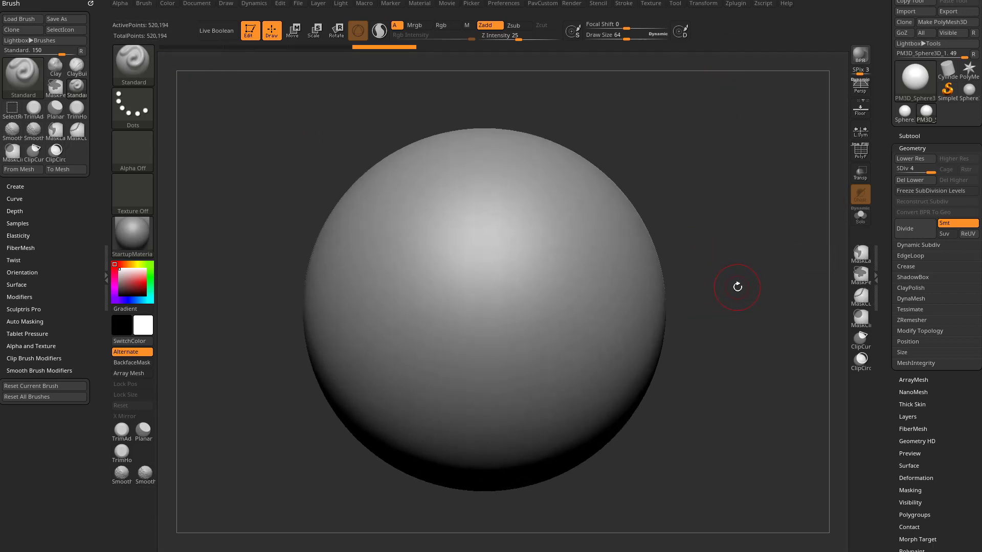
pyautogui.keyDown('alt'); pyautogui.moveTo(587, 248); pyautogui.dragTo(726, 277); pyautogui.keyUp('alt')
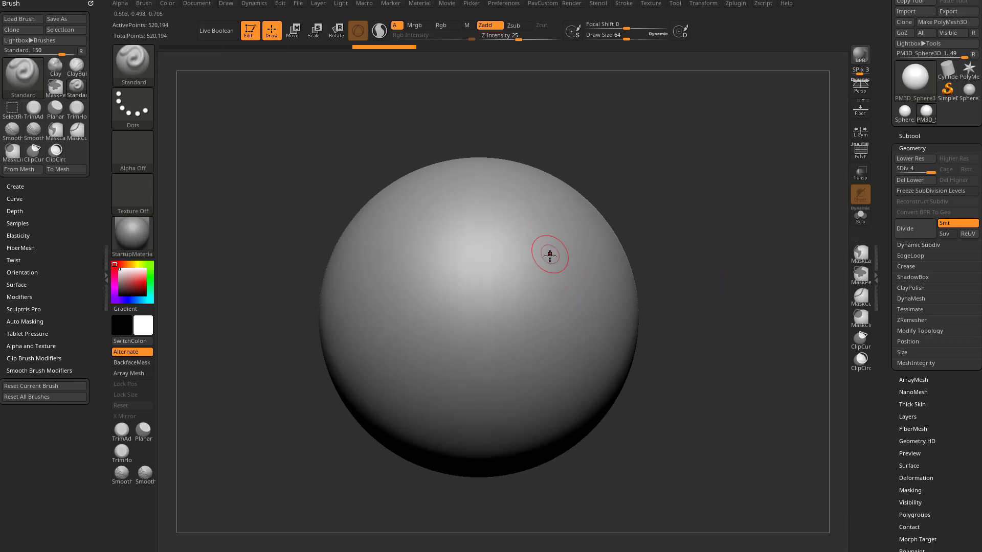
pyautogui.click(133, 106)
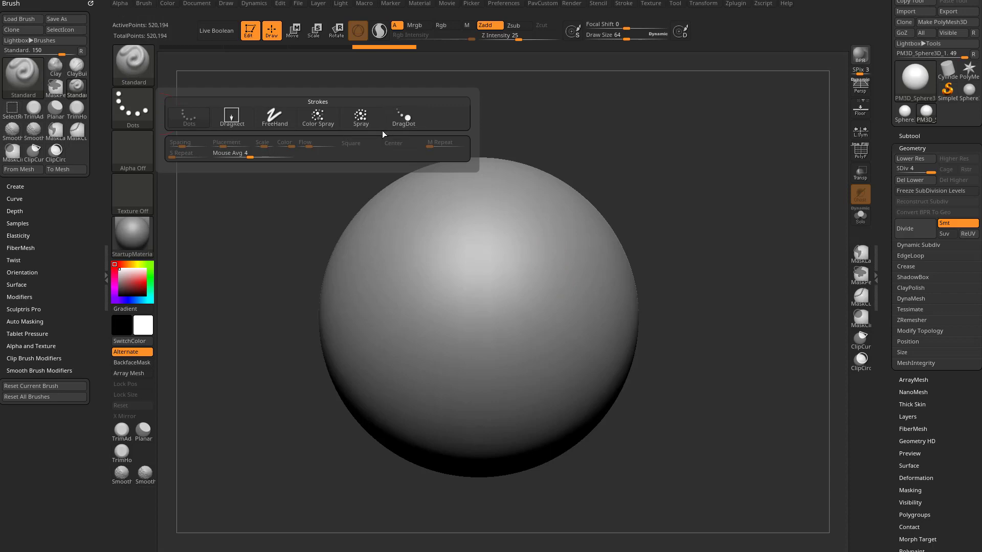
pyautogui.click(358, 120)
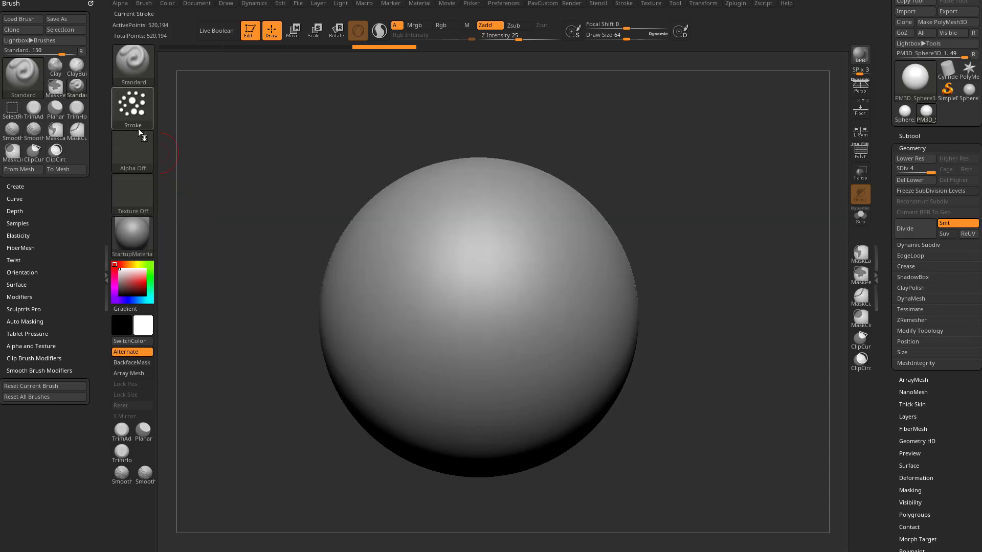
pyautogui.click(140, 153)
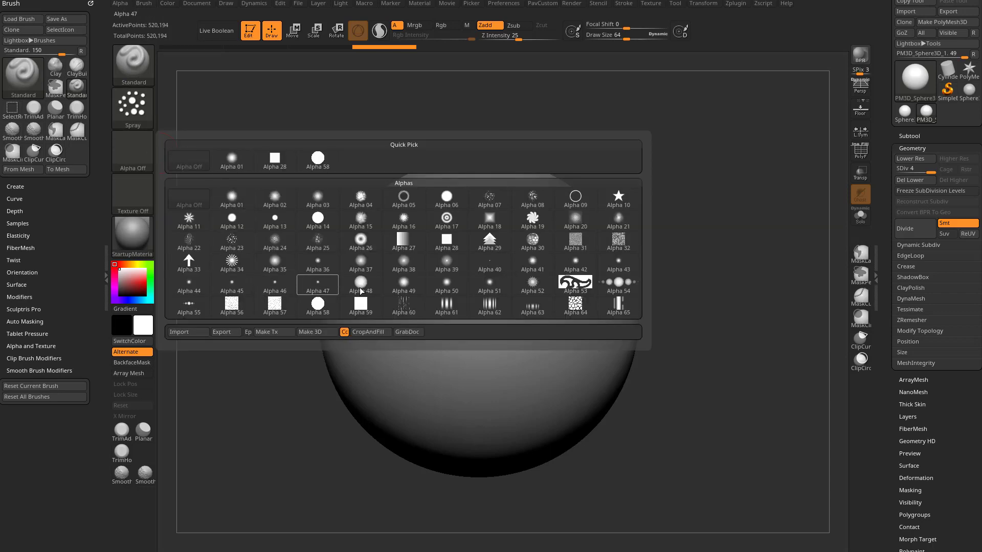
pyautogui.click(415, 312)
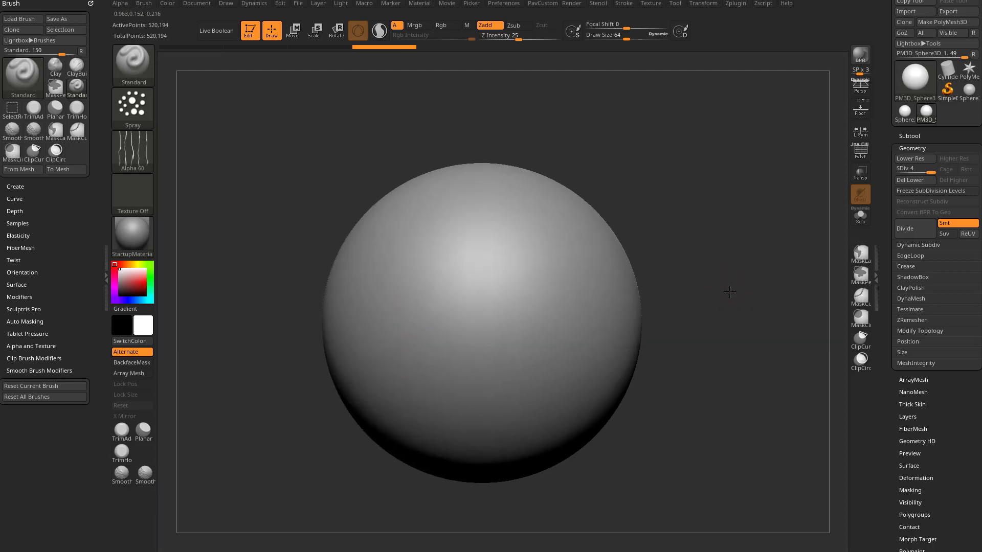
# - Spray skin wrinkles over the front of the sphere with a draw size of about 241 and Z Intensity 15
pyautogui.press('s')
pyautogui.moveTo(538, 320)
pyautogui.mouseDown()
pyautogui.moveTo(424, 286)
pyautogui.moveTo(460, 332)
pyautogui.mouseUp()
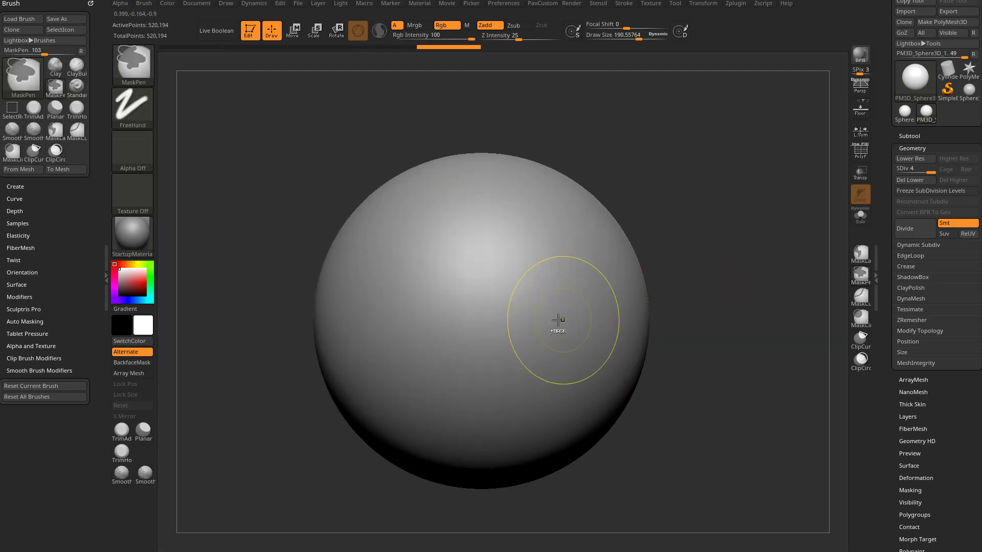
pyautogui.click(511, 36)
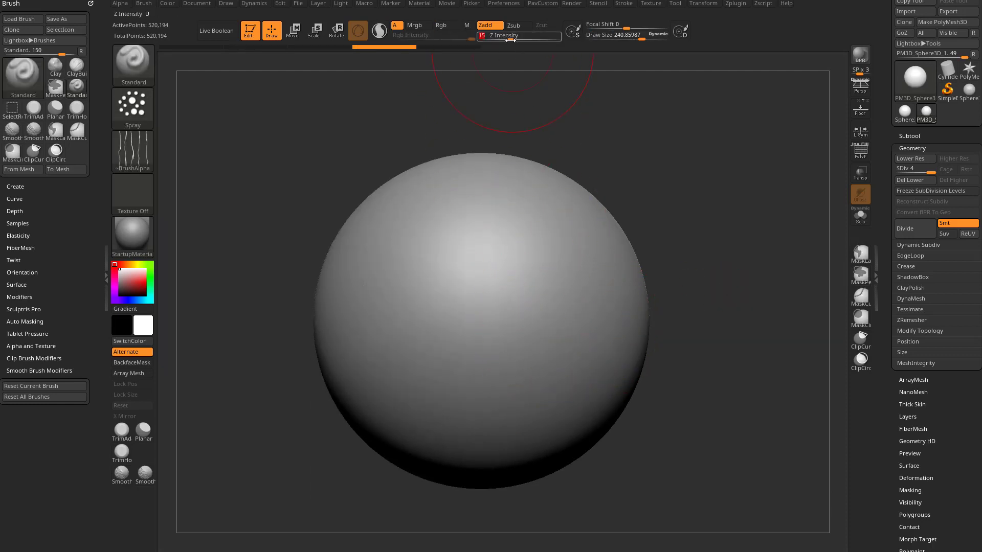
pyautogui.moveTo(491, 281)
pyautogui.mouseDown()
pyautogui.moveTo(535, 317)
pyautogui.moveTo(419, 252)
pyautogui.moveTo(520, 232)
pyautogui.moveTo(595, 361)
pyautogui.moveTo(578, 404)
pyautogui.mouseUp()
pyautogui.moveTo(621, 421); pyautogui.dragTo(648, 407)
pyautogui.moveTo(447, 294)
pyautogui.mouseDown()
pyautogui.moveTo(377, 230)
pyautogui.moveTo(410, 220)
pyautogui.mouseUp()
pyautogui.moveTo(752, 345)
pyautogui.mouseDown()
pyautogui.moveTo(749, 352)
pyautogui.moveTo(742, 345)
pyautogui.mouseUp()
pyautogui.press('1')
# - Sculpt small raised lumps at the centre of the wrinkled area using the Clay brush at a draw size of about 30
pyautogui.press('b')
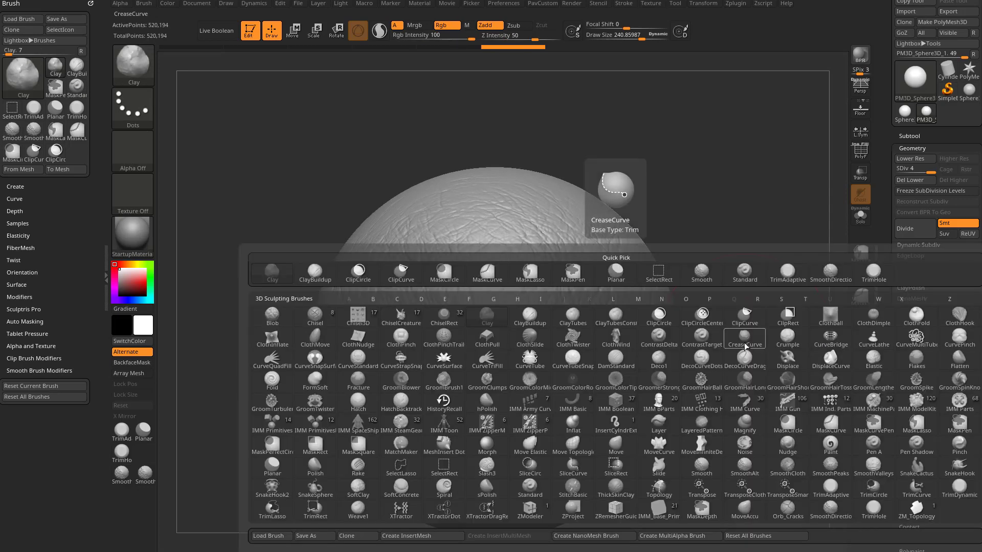
pyautogui.press('c')
pyautogui.moveTo(724, 241)
pyautogui.keyDown('alt'); pyautogui.mouseDown()
pyautogui.moveTo(734, 256)
pyautogui.moveTo(641, 254)
pyautogui.mouseUp(); pyautogui.keyUp('alt')
pyautogui.press('s')
pyautogui.moveTo(494, 306); pyautogui.dragTo(479, 305)
pyautogui.keyDown('alt'); pyautogui.moveTo(663, 258); pyautogui.dragTo(659, 287); pyautogui.keyUp('alt')
pyautogui.press('s')
pyautogui.moveTo(464, 304); pyautogui.dragTo(474, 328)
pyautogui.press('[')
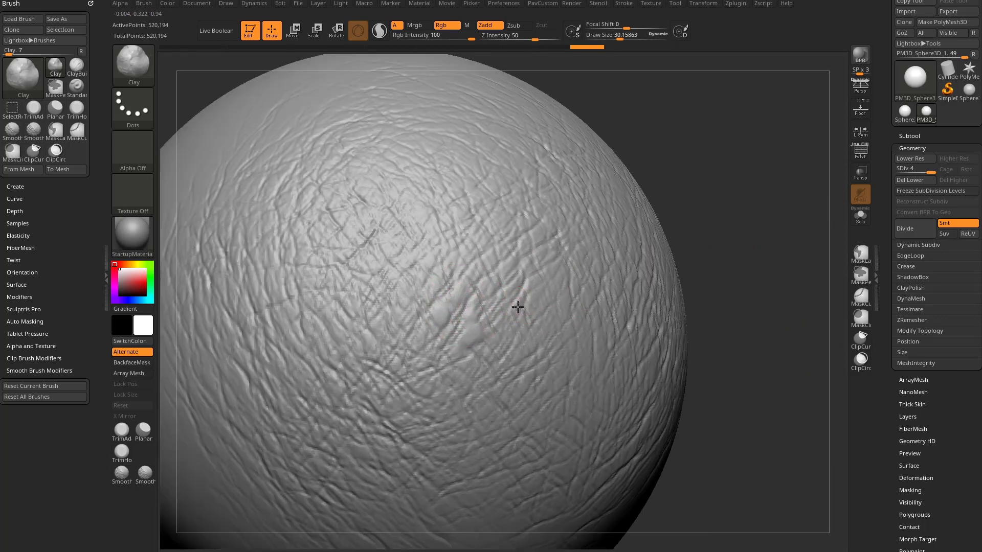
# - Sculpt more Clay lumps beside the first ones with the draw size reduced to about 25
pyautogui.moveTo(713, 261)
pyautogui.keyDown('alt'); pyautogui.mouseDown()
pyautogui.moveTo(721, 245)
pyautogui.moveTo(748, 257)
pyautogui.mouseUp(); pyautogui.keyUp('alt')
pyautogui.press('[')
pyautogui.moveTo(425, 328)
pyautogui.mouseDown()
pyautogui.moveTo(414, 339)
pyautogui.moveTo(348, 348)
pyautogui.mouseUp()
pyautogui.moveTo(770, 337); pyautogui.dragTo(718, 342)
# - Switch to the Standard brush with the alpha off and the Dots stroke, and open the stroke settings
pyautogui.press('b')
pyautogui.press('s')
pyautogui.press('t')
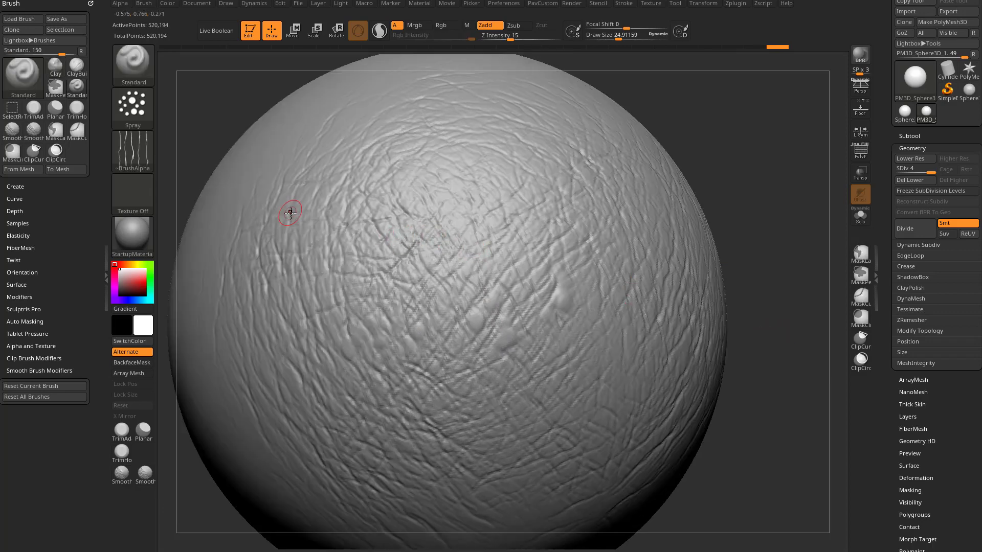
pyautogui.click(152, 163)
pyautogui.click(197, 162)
pyautogui.click(153, 118)
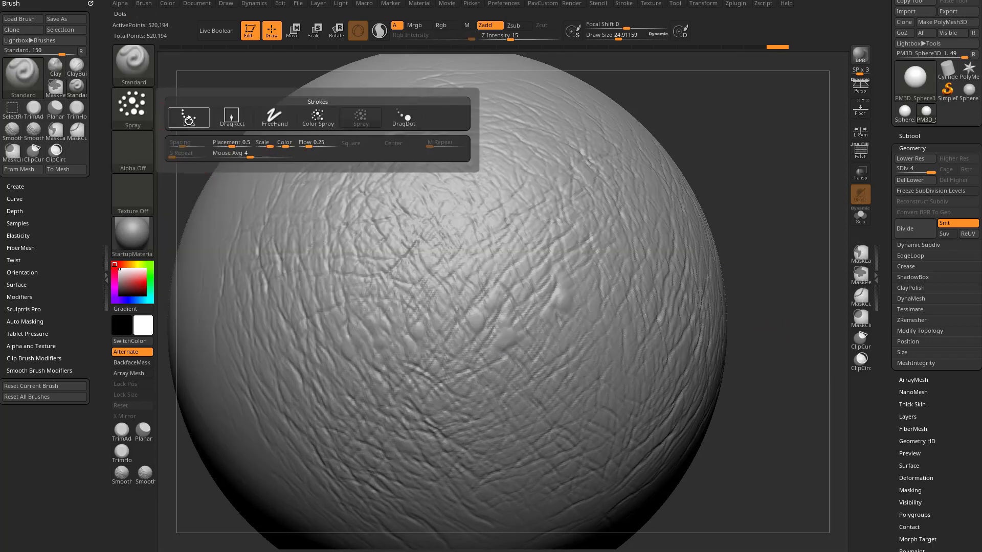
pyautogui.click(189, 118)
pyautogui.click(625, 4)
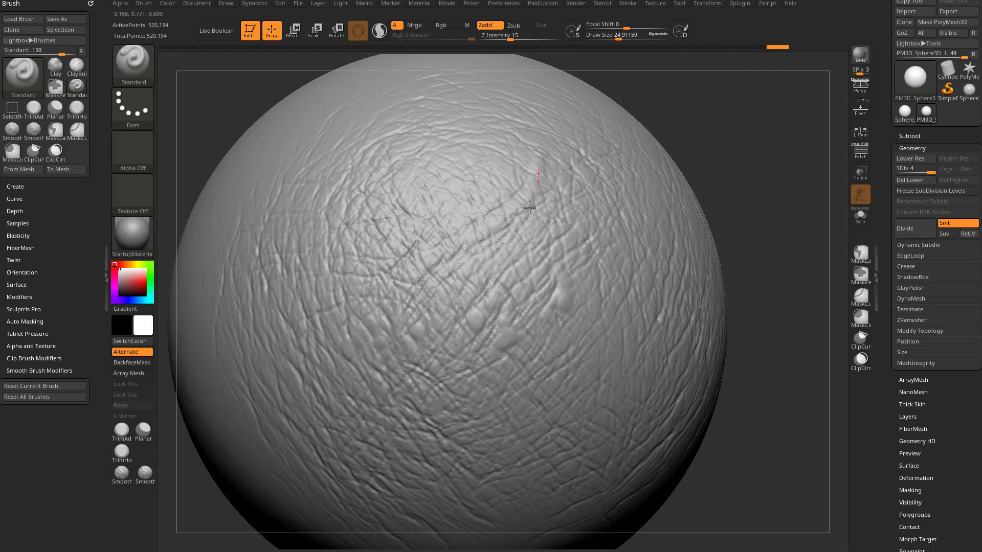
# - Make a test stroke across the wrinkles and undo it, set Z Intensity to 32 and toggle LazyMouse
pyautogui.moveTo(529, 207); pyautogui.dragTo(608, 271)
pyautogui.hotkey('ctrl', 'z')
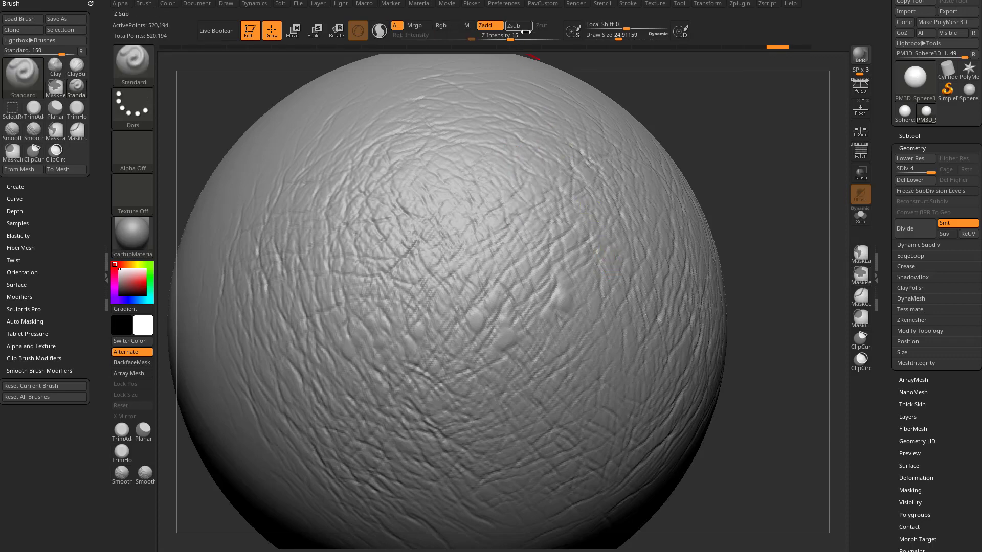
pyautogui.moveTo(510, 37); pyautogui.dragTo(521, 37)
pyautogui.click(629, 4)
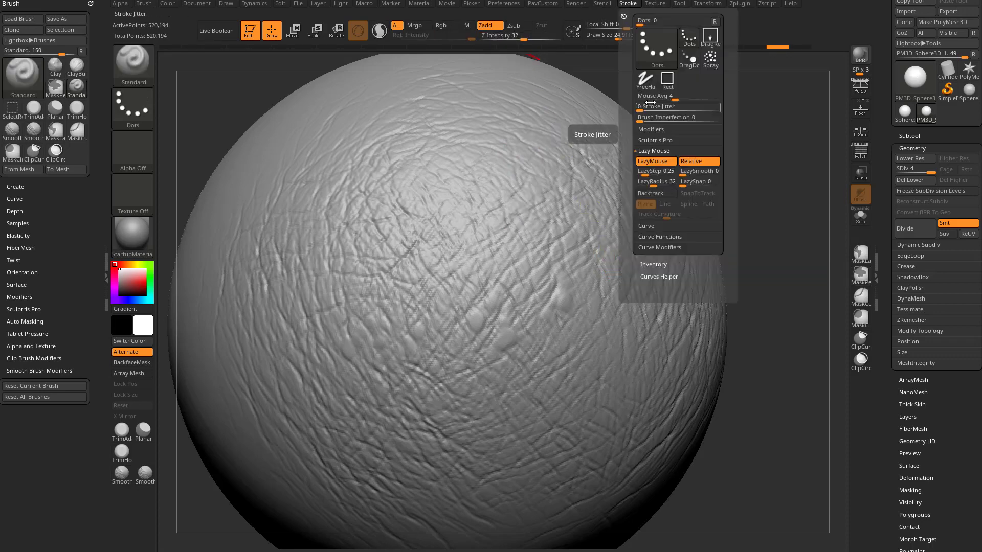
pyautogui.press('l')
# - Dab small bumps across the upper and middle part of the wrinkled area, reducing the draw size to about 17
pyautogui.moveTo(475, 283); pyautogui.dragTo(475, 253)
pyautogui.press('[')
pyautogui.moveTo(765, 225); pyautogui.dragTo(742, 192)
pyautogui.press('[')
pyautogui.moveTo(446, 168); pyautogui.dragTo(450, 191)
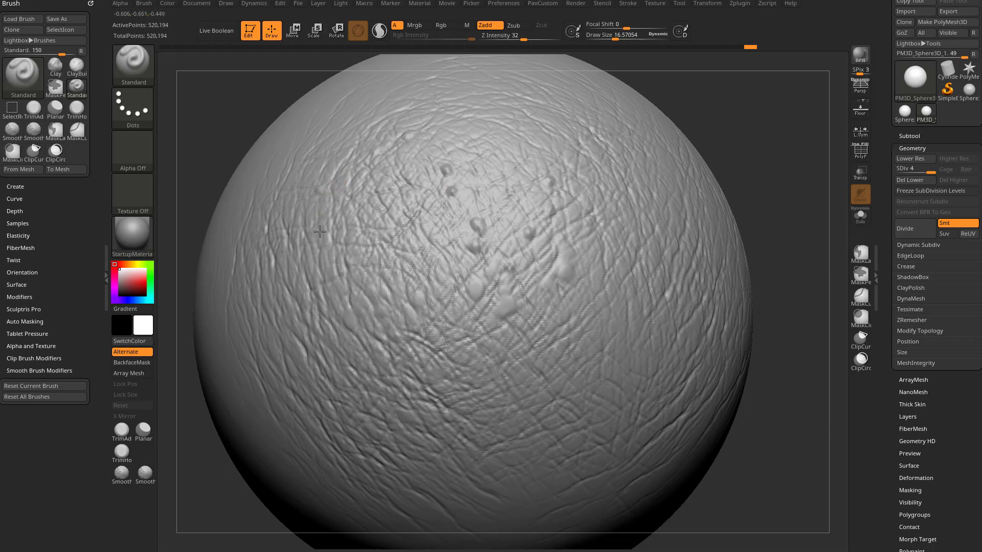
pyautogui.click(594, 287)
pyautogui.click(573, 211)
pyautogui.moveTo(757, 220); pyautogui.dragTo(745, 209)
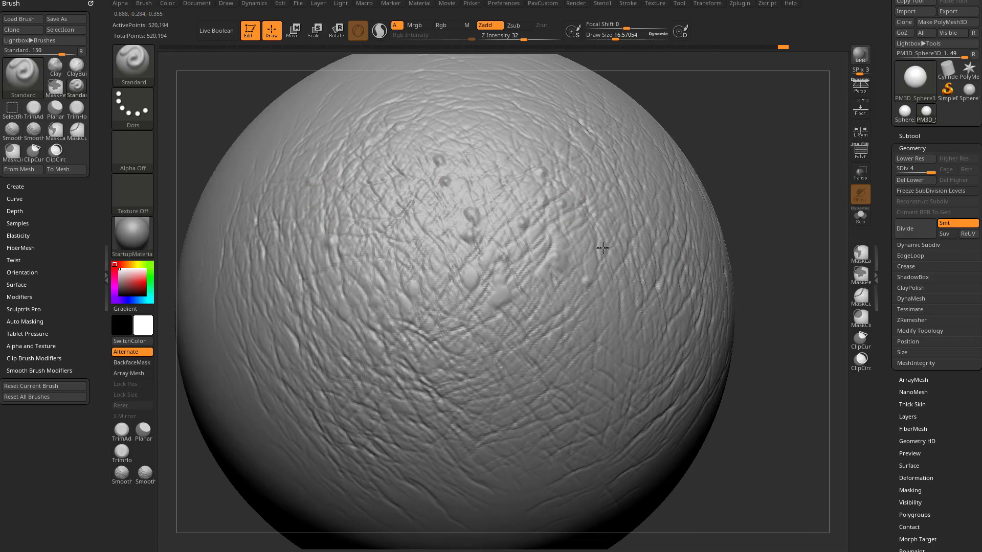
# - Dab further small bumps around the centre and toward the side of the wrinkled sphere
pyautogui.click(499, 336)
pyautogui.click(463, 334)
pyautogui.click(454, 267)
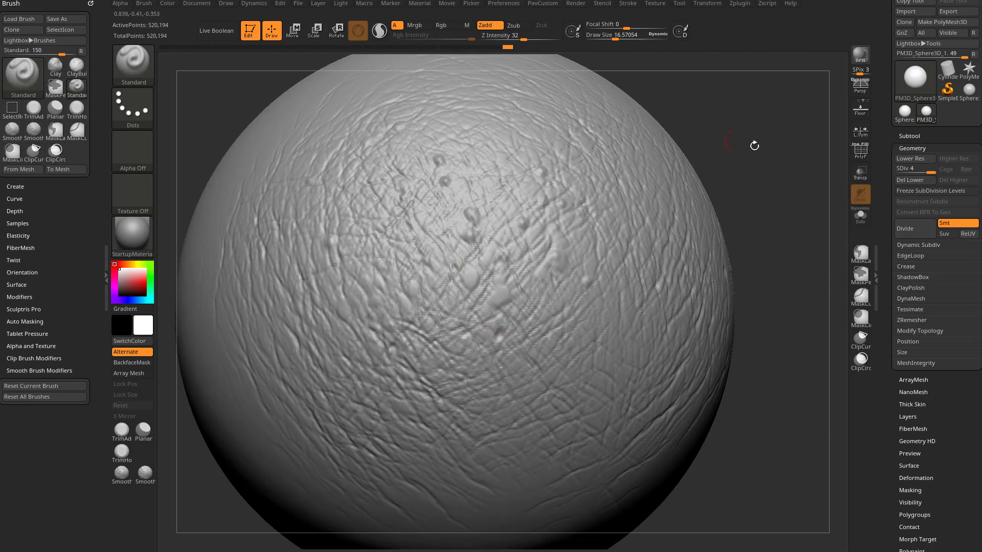
pyautogui.moveTo(752, 145); pyautogui.dragTo(583, 182, button='right')
pyautogui.moveTo(658, 163); pyautogui.dragTo(525, 182, button='right')
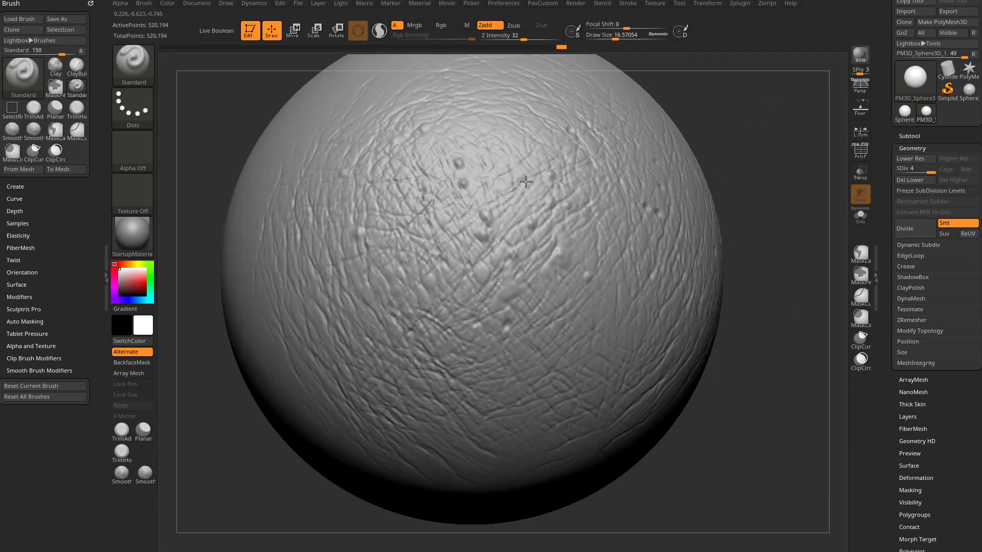
pyautogui.moveTo(730, 143)
pyautogui.mouseDown(button='right')
pyautogui.moveTo(743, 192)
pyautogui.moveTo(340, 150)
pyautogui.mouseUp(button='right')
# - Spray fine pores over the wrinkled surface using Alpha 40 and the Spray stroke, with a draw size of about 95 and Z Intensity 18
pyautogui.click(143, 148)
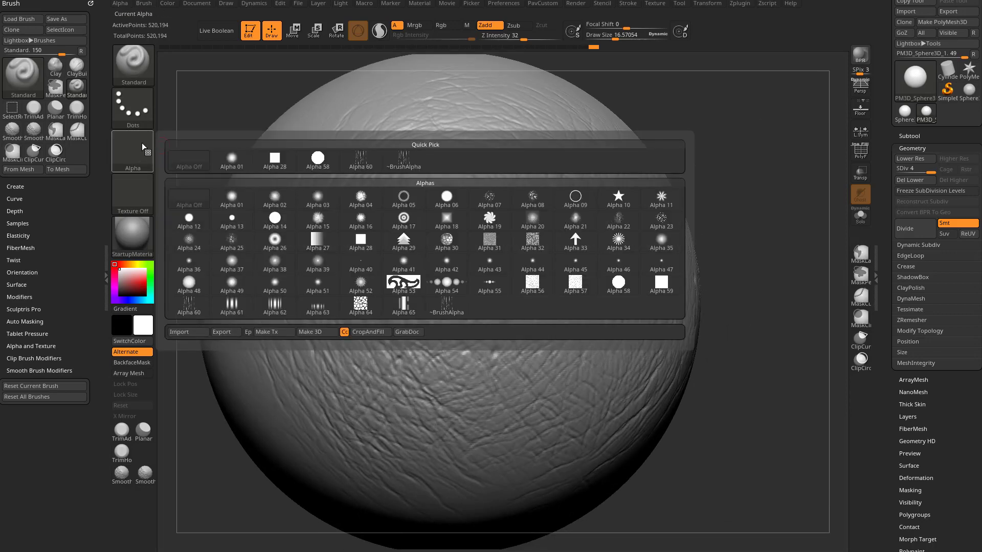
pyautogui.click(361, 263)
pyautogui.click(121, 91)
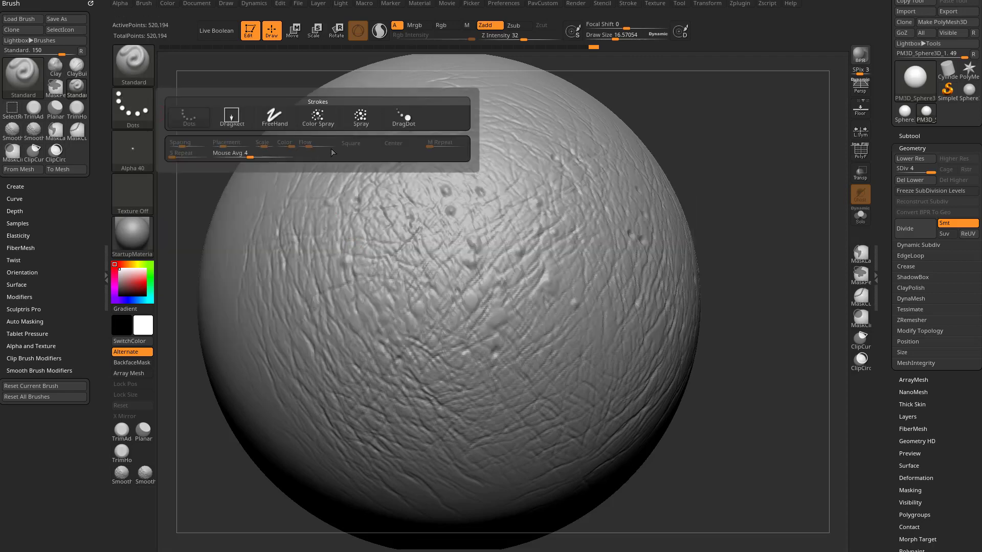
pyautogui.click(361, 117)
pyautogui.moveTo(394, 204); pyautogui.dragTo(439, 331)
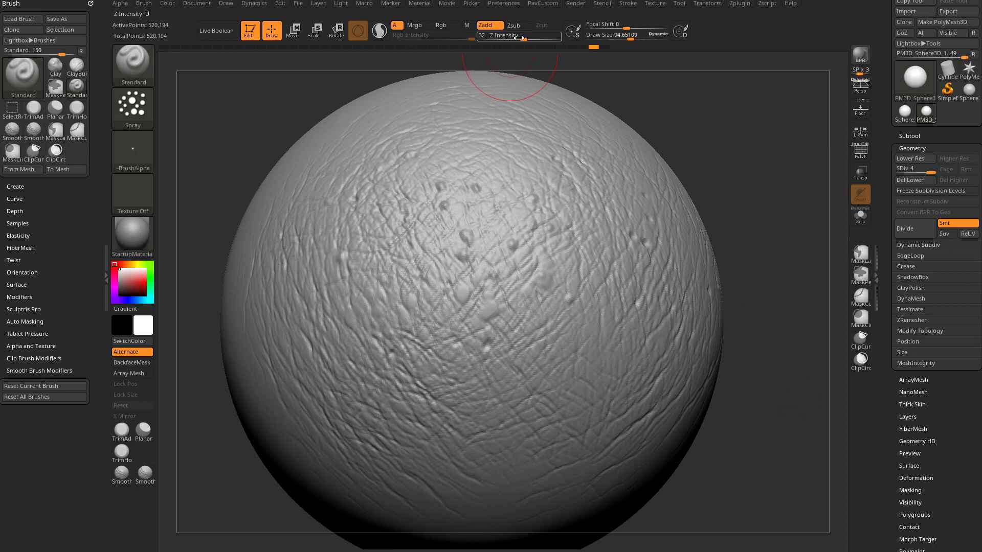
pyautogui.moveTo(516, 37); pyautogui.dragTo(503, 50)
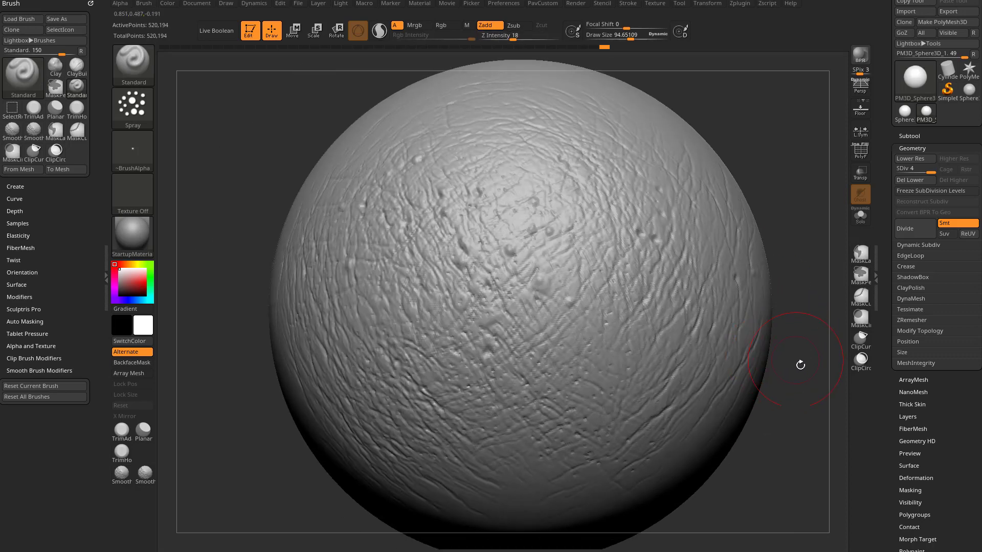
# - Open the Deformation settings for the textured sphere
pyautogui.moveTo(801, 365); pyautogui.dragTo(820, 489)
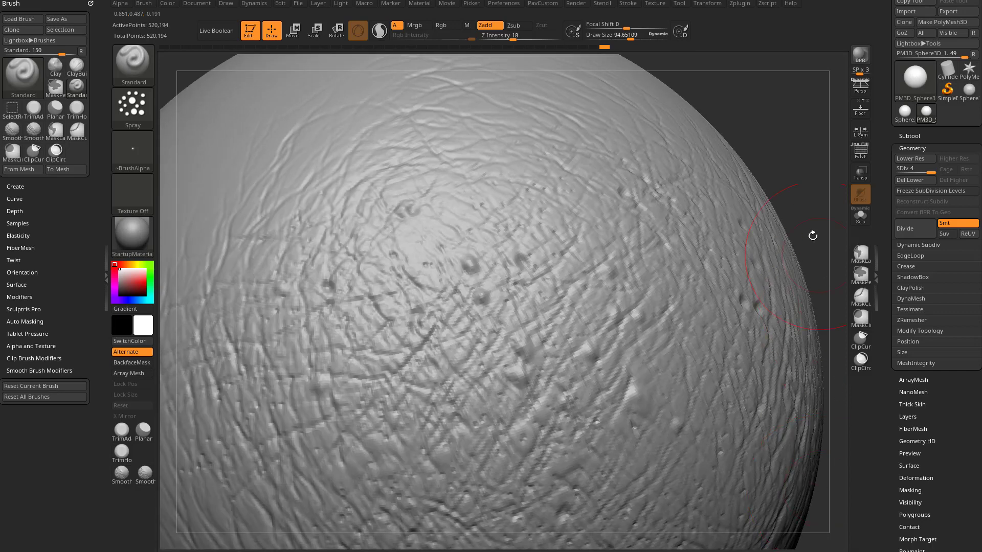
pyautogui.keyDown('alt'); pyautogui.moveTo(811, 181); pyautogui.dragTo(724, 199); pyautogui.keyUp('alt')
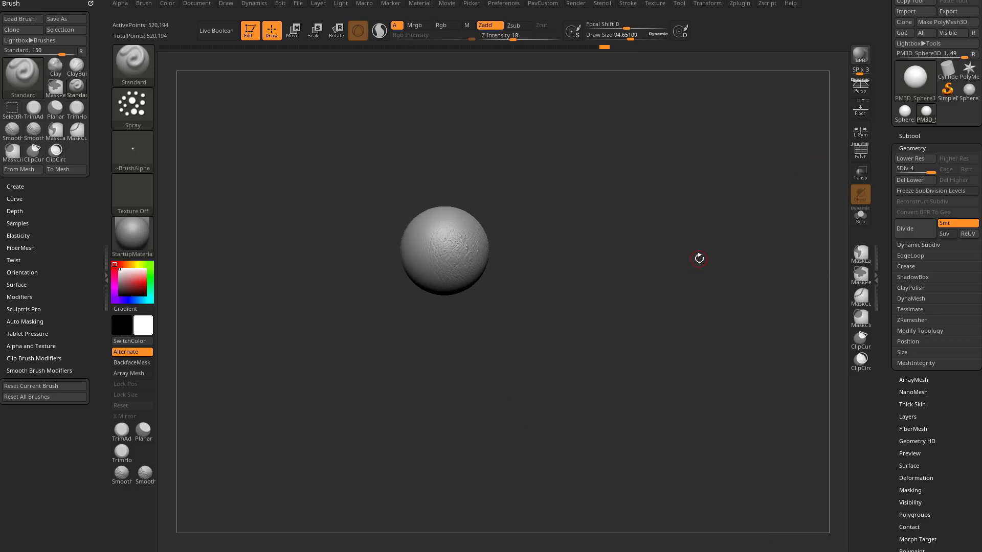
pyautogui.keyDown('alt'); pyautogui.moveTo(592, 252); pyautogui.dragTo(734, 307); pyautogui.keyUp('alt')
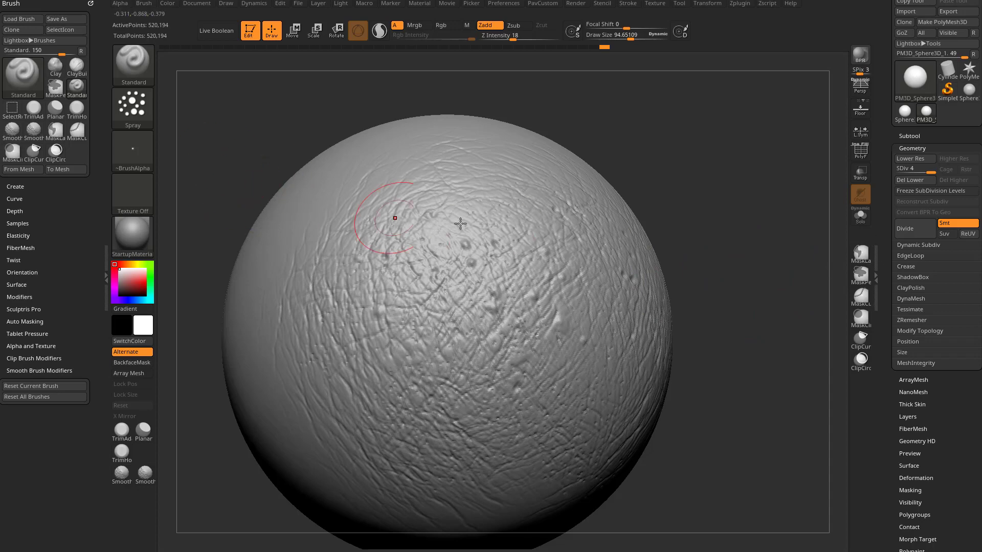
pyautogui.moveTo(892, 376); pyautogui.dragTo(890, 209)
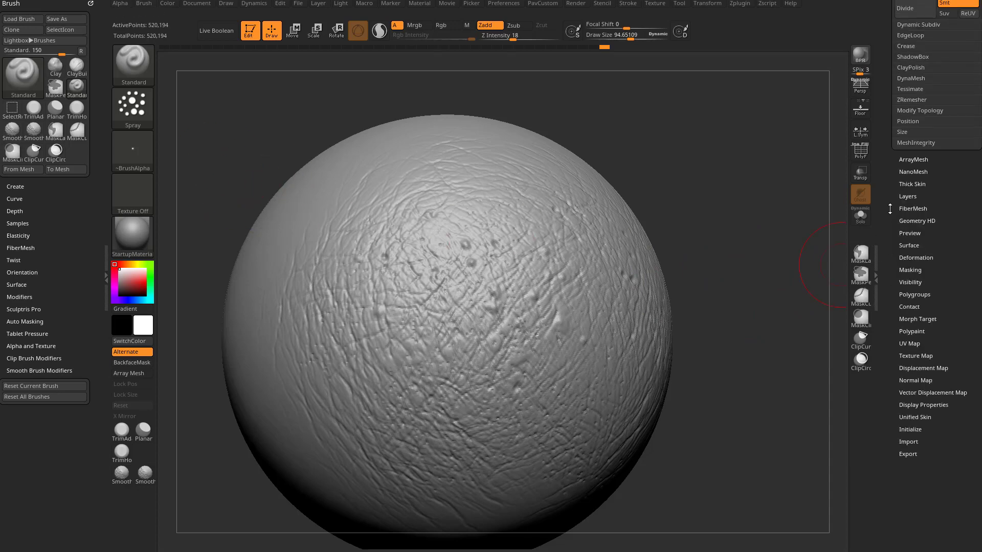
pyautogui.click(916, 258)
pyautogui.scroll(-3, 886, 231)
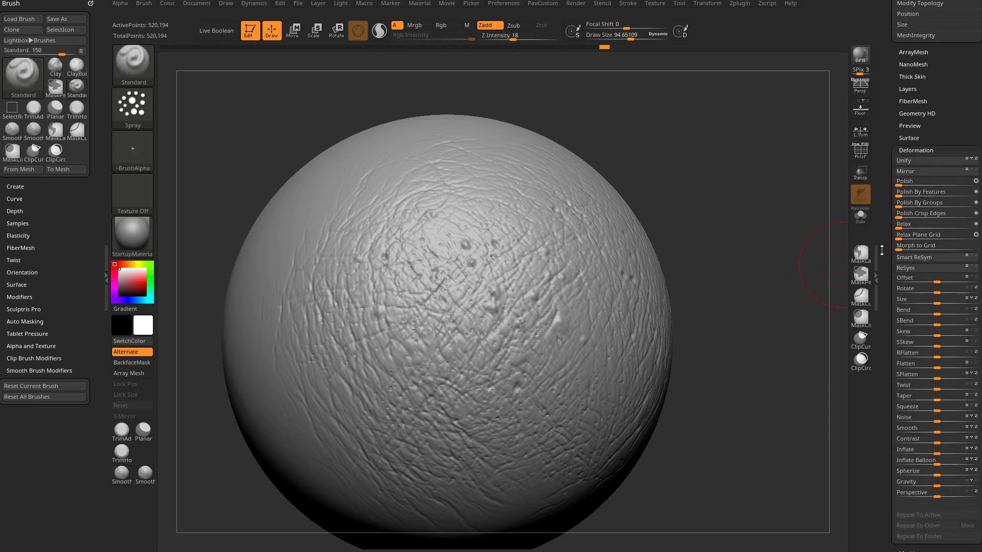
# - Sharpen the whole sphere's surface detail with the Contrast deformation at about 97, and reduce the draw size to about 41
pyautogui.moveTo(938, 441); pyautogui.dragTo(973, 444)
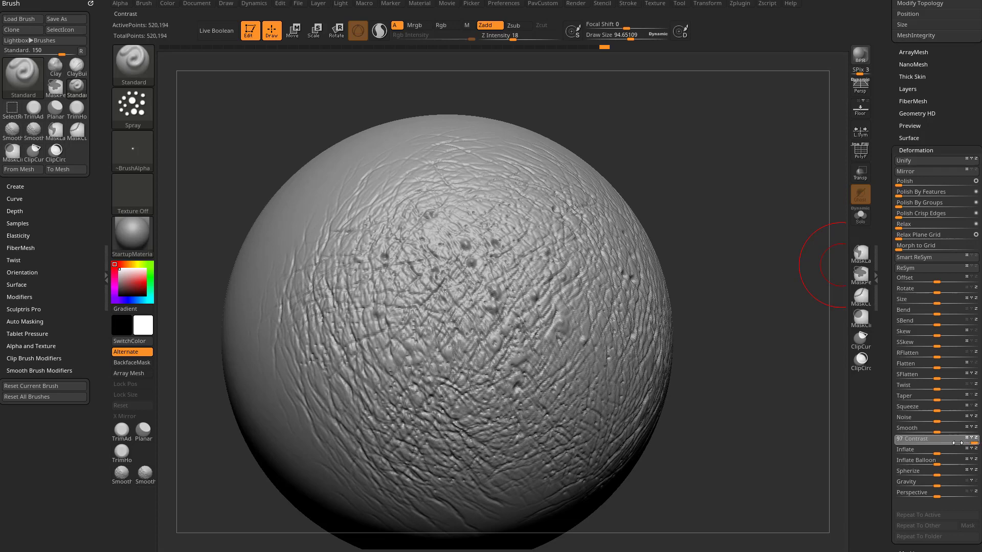
pyautogui.moveTo(957, 443); pyautogui.dragTo(978, 448)
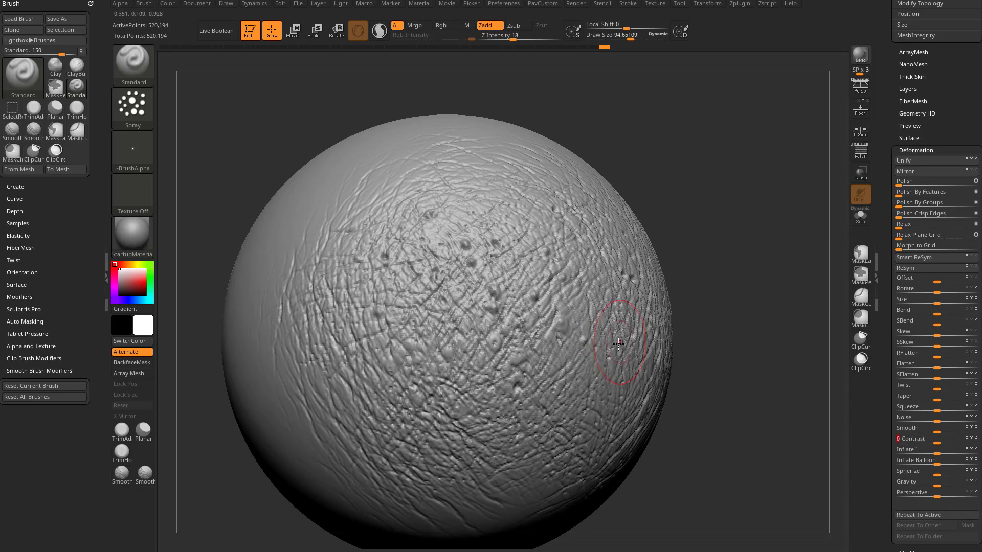
pyautogui.moveTo(598, 336); pyautogui.dragTo(614, 329, button='right')
pyautogui.press('s')
pyautogui.moveTo(609, 341); pyautogui.dragTo(601, 342)
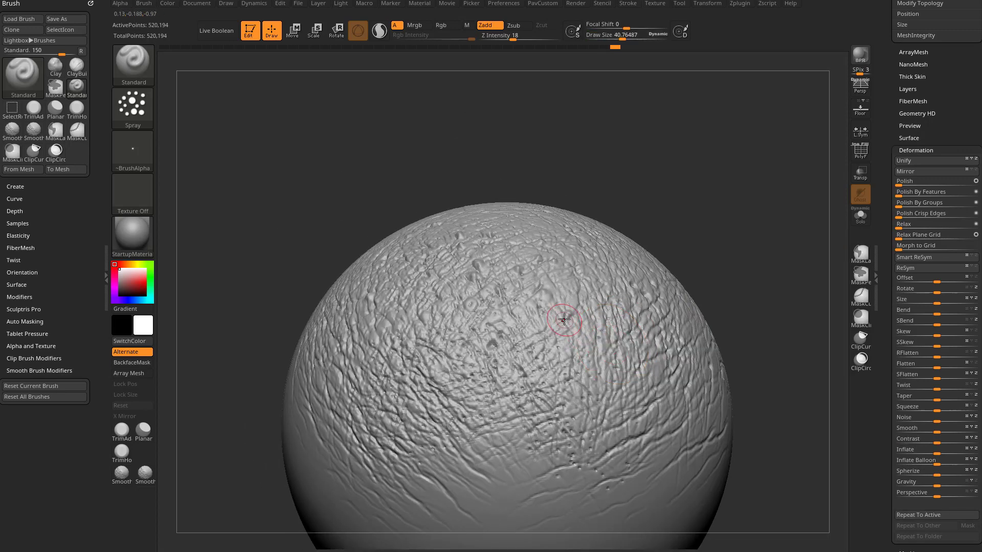
pyautogui.moveTo(701, 201)
pyautogui.mouseDown()
pyautogui.moveTo(550, 269)
pyautogui.moveTo(412, 304)
pyautogui.mouseUp()
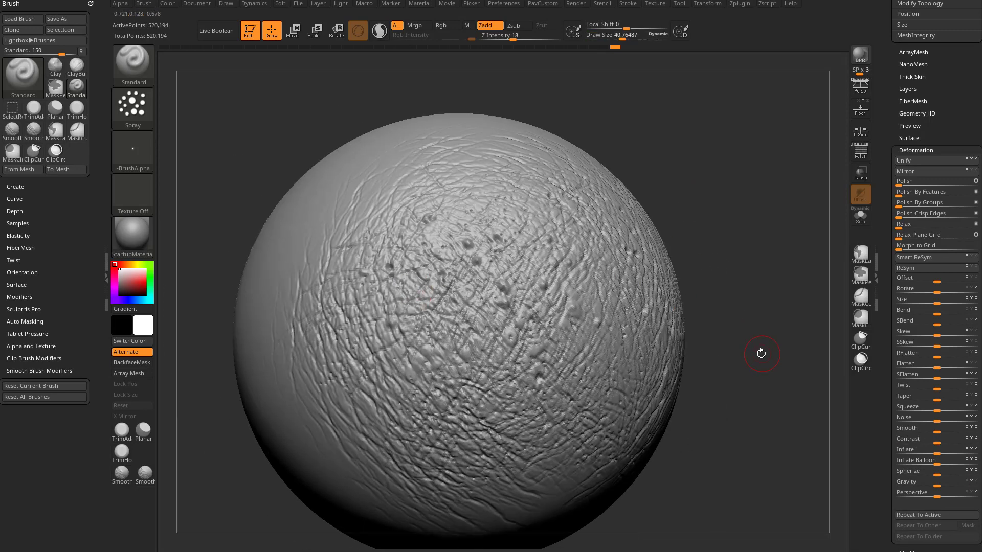
pyautogui.moveTo(746, 371); pyautogui.dragTo(771, 357)
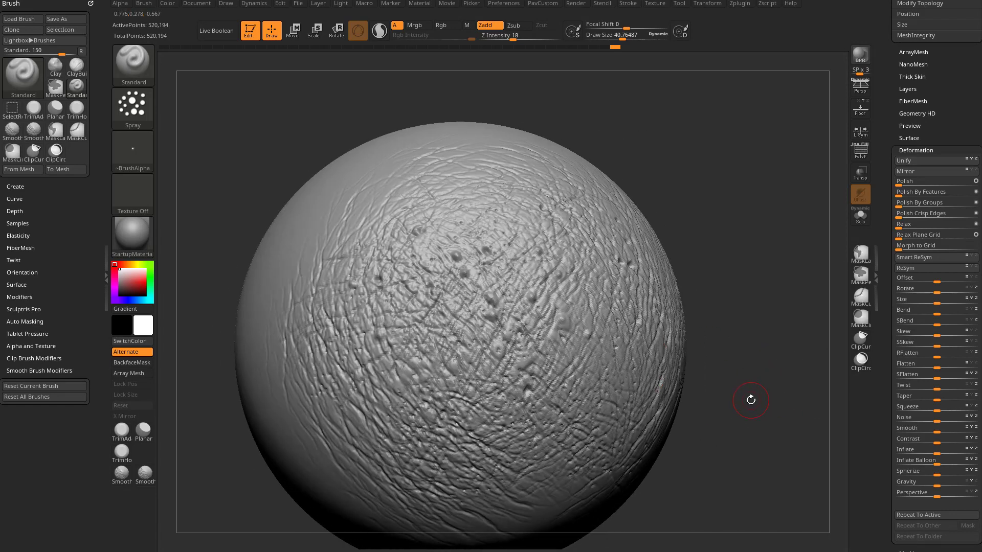
pyautogui.keyDown('alt'); pyautogui.moveTo(736, 416); pyautogui.dragTo(757, 387); pyautogui.keyUp('alt')
# - Try further Contrast deformation passes on the whole sphere and undo the contrast changes
pyautogui.moveTo(943, 441); pyautogui.dragTo(966, 441)
pyautogui.moveTo(945, 441); pyautogui.dragTo(968, 441)
pyautogui.moveTo(768, 442)
pyautogui.mouseDown()
pyautogui.moveTo(766, 383)
pyautogui.moveTo(775, 380)
pyautogui.mouseUp()
pyautogui.moveTo(786, 325)
pyautogui.mouseDown()
pyautogui.moveTo(789, 410)
pyautogui.moveTo(772, 401)
pyautogui.mouseUp()
pyautogui.hotkey('ctrl', 'z')
pyautogui.hotkey('ctrl', 'z')
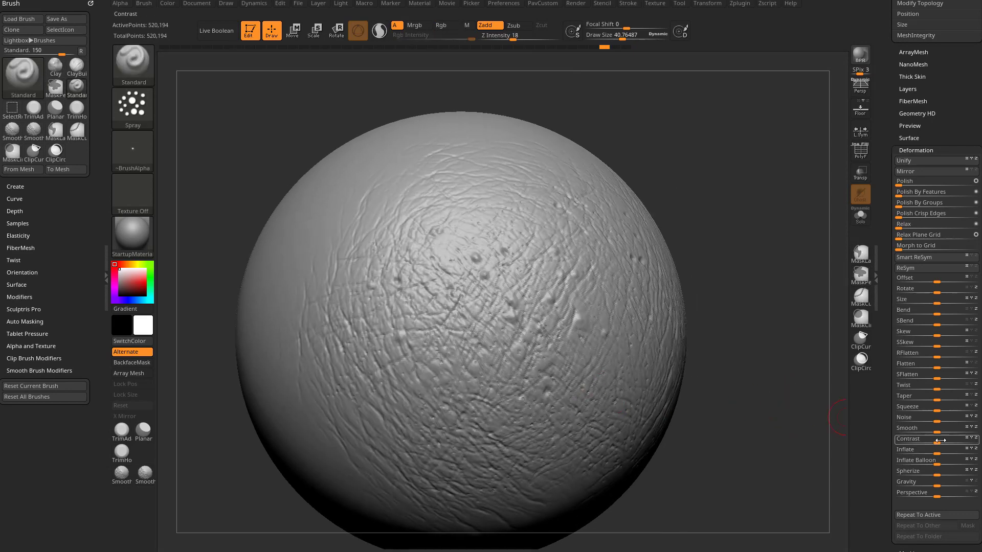
pyautogui.moveTo(937, 439); pyautogui.dragTo(782, 534)
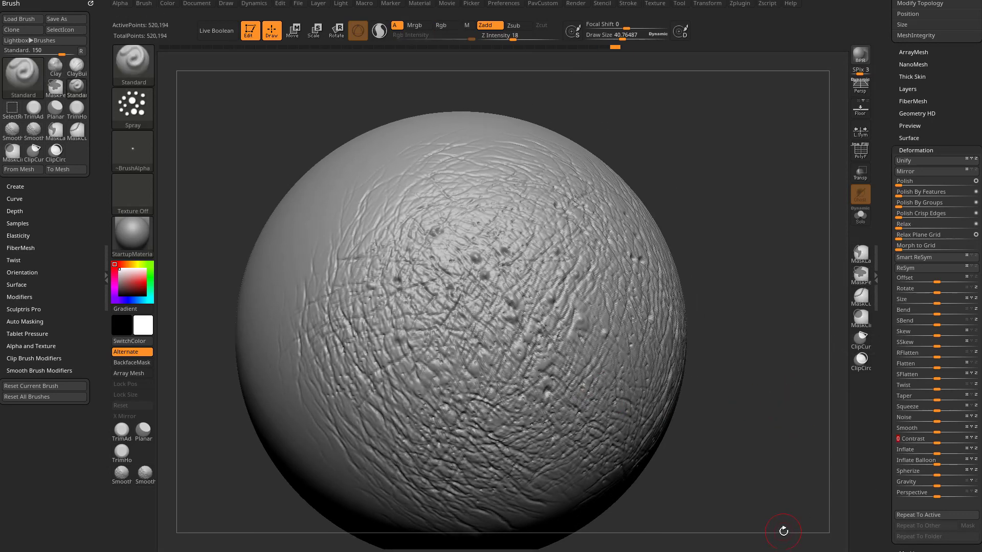
pyautogui.hotkey('ctrl', 'z')
# - Mask an oval patch at the centre of the wrinkles with MaskPen at a draw size of about 136, and invert the mask
pyautogui.press('s')
pyautogui.moveTo(722, 347)
pyautogui.mouseDown()
pyautogui.moveTo(747, 347)
pyautogui.moveTo(739, 346)
pyautogui.mouseUp()
pyautogui.press('s')
pyautogui.keyDown('alt'); pyautogui.moveTo(734, 341); pyautogui.dragTo(741, 340); pyautogui.keyUp('alt')
pyautogui.moveTo(512, 287)
pyautogui.keyDown('ctrl'); pyautogui.mouseDown()
pyautogui.moveTo(460, 332)
pyautogui.moveTo(450, 245)
pyautogui.moveTo(581, 319)
pyautogui.mouseUp(); pyautogui.keyUp('ctrl')
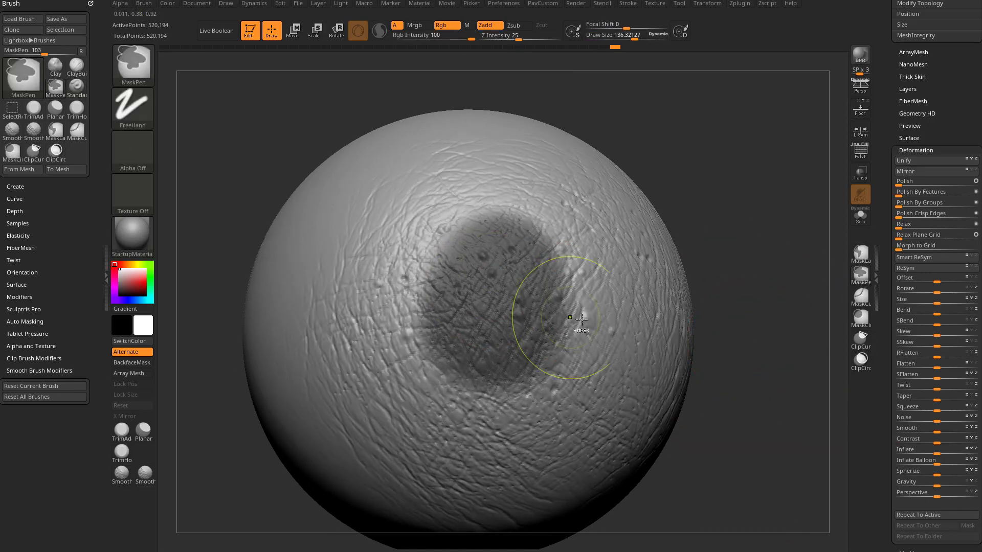
pyautogui.keyDown('ctrl'); pyautogui.click(757, 159); pyautogui.keyUp('ctrl')
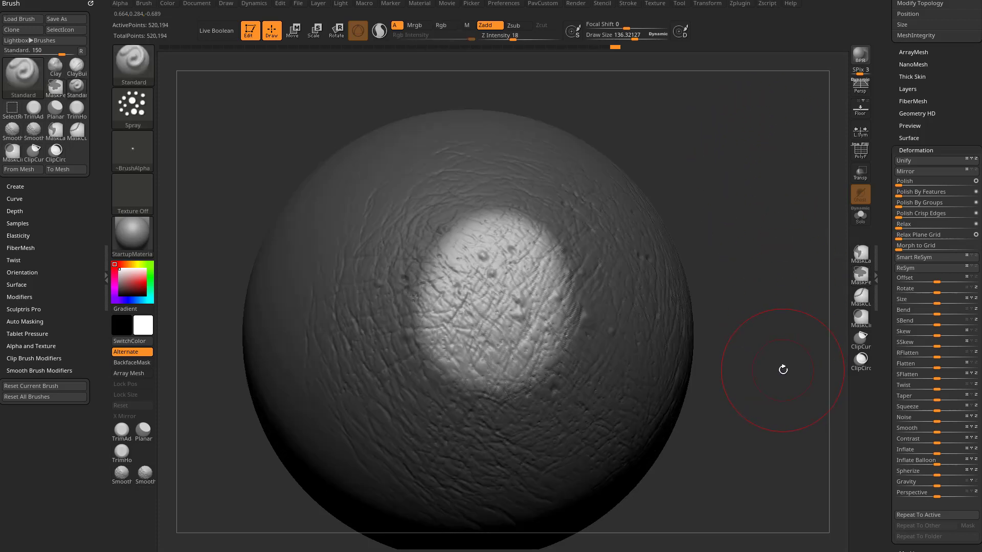
# - Adjust the unmasked central patch with the Contrast deformation and clear the mask
pyautogui.moveTo(783, 370); pyautogui.dragTo(791, 364)
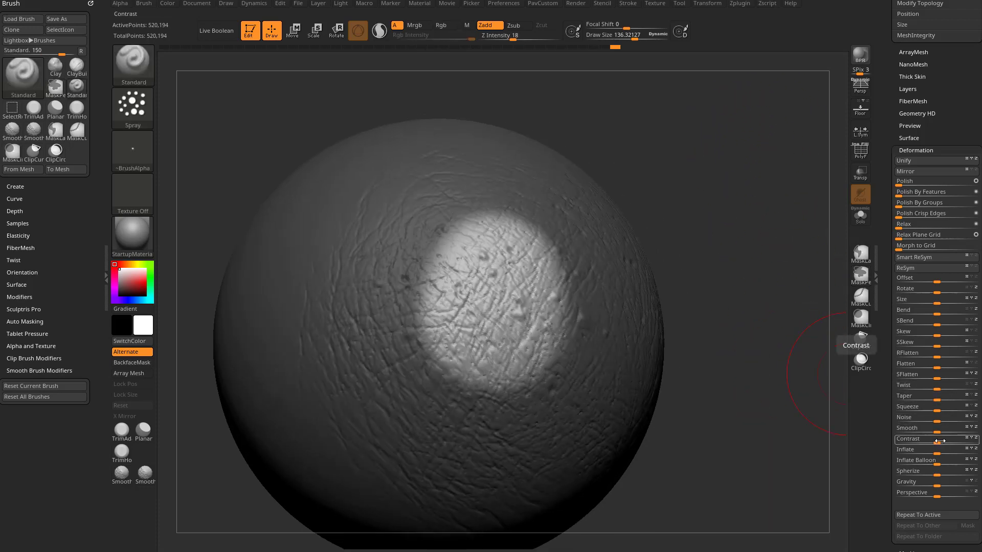
pyautogui.moveTo(940, 441); pyautogui.dragTo(900, 439)
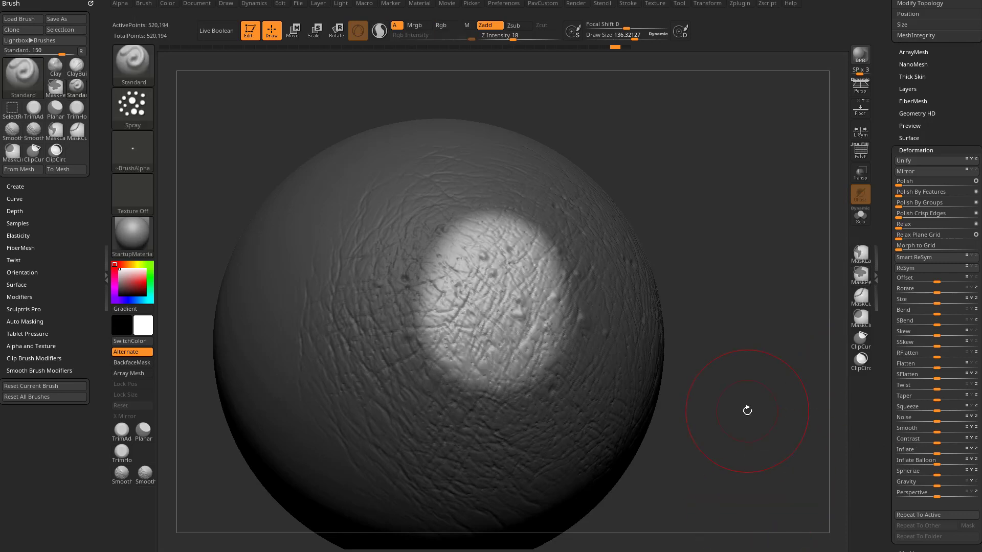
pyautogui.keyDown('ctrl'); pyautogui.moveTo(748, 410); pyautogui.dragTo(815, 464); pyautogui.keyUp('ctrl')
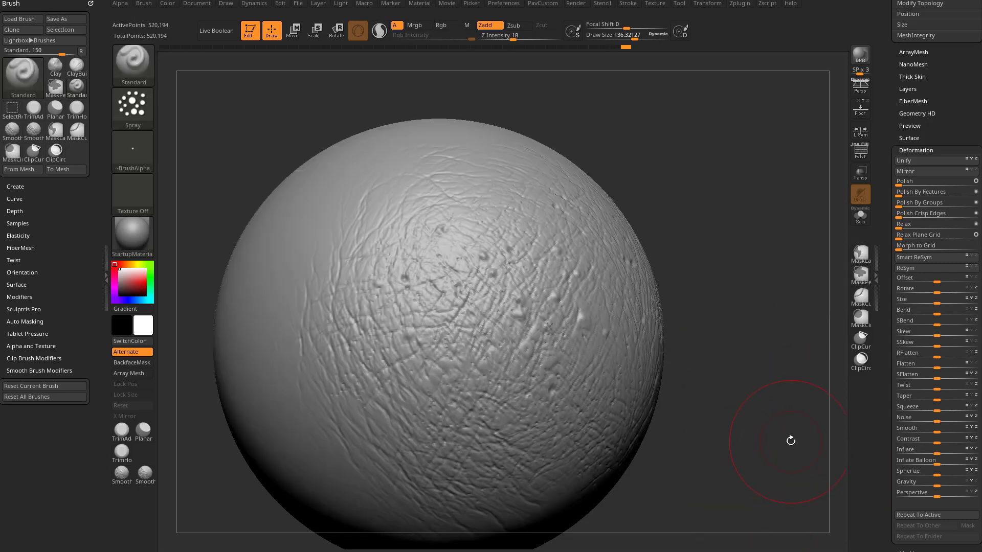
# - Load the ContrastDelta brush and make ContrastTarget the active sculpting brush
pyautogui.press('b')
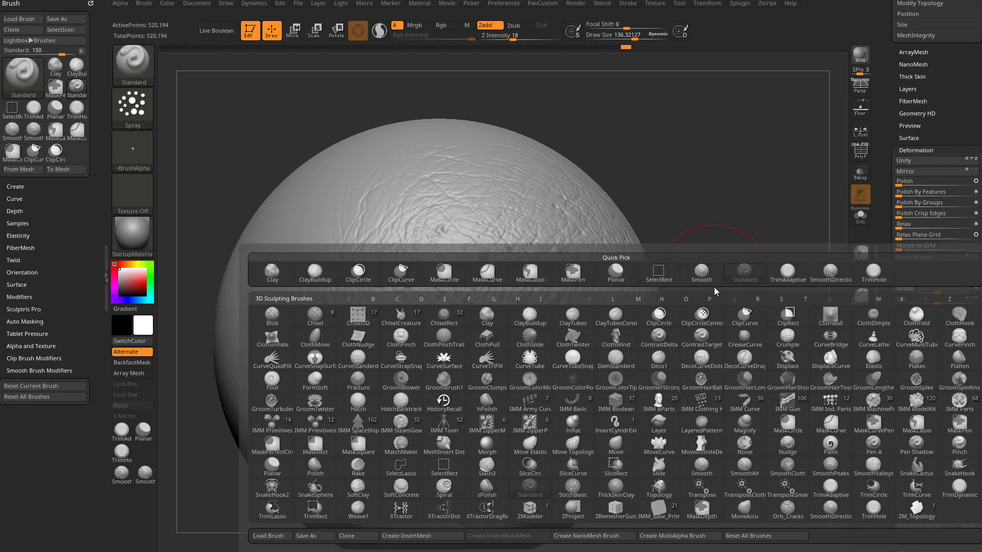
pyautogui.press('c')
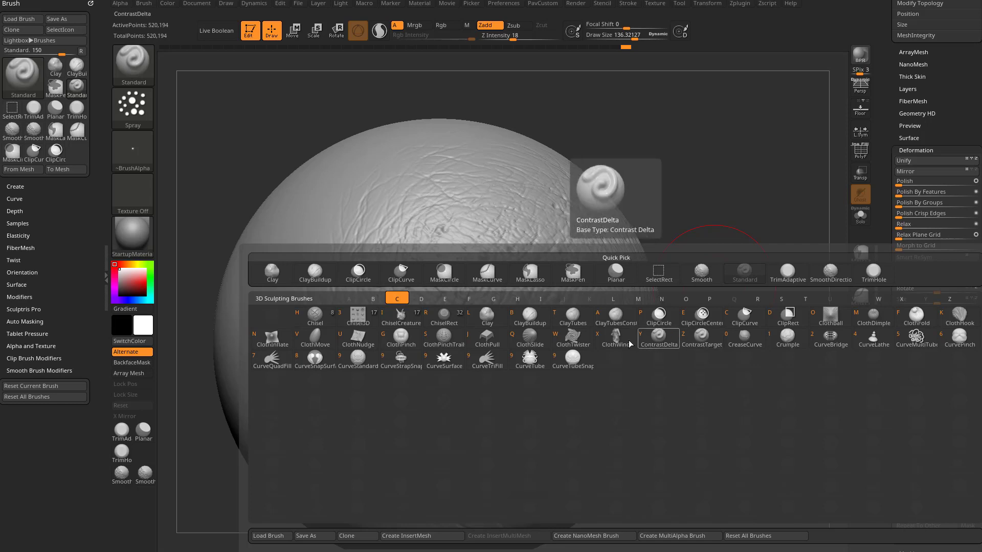
pyautogui.click(658, 339)
pyautogui.press('b')
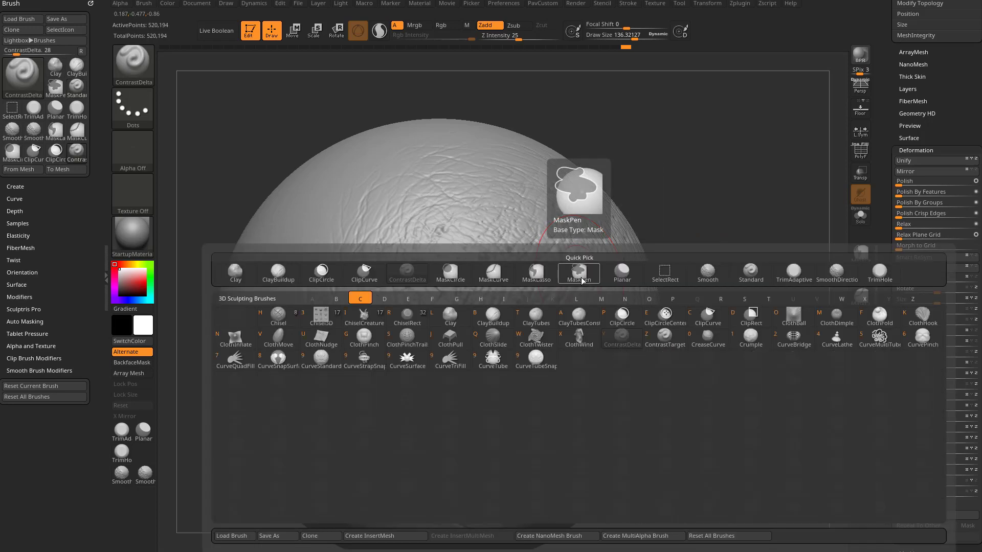
pyautogui.click(672, 342)
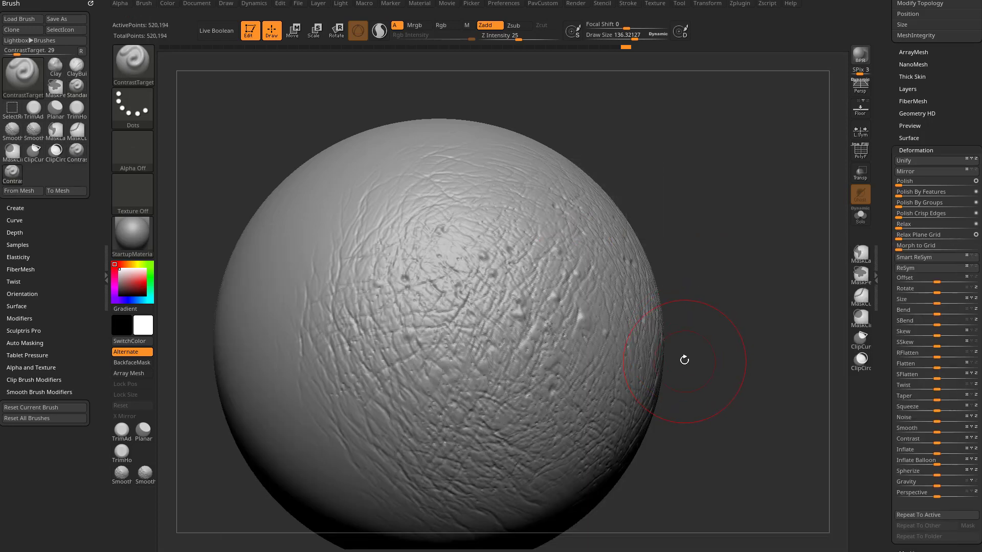
# - Undock the Brush palette from its tray and dock it again
pyautogui.click(88, 3)
pyautogui.click(105, 228)
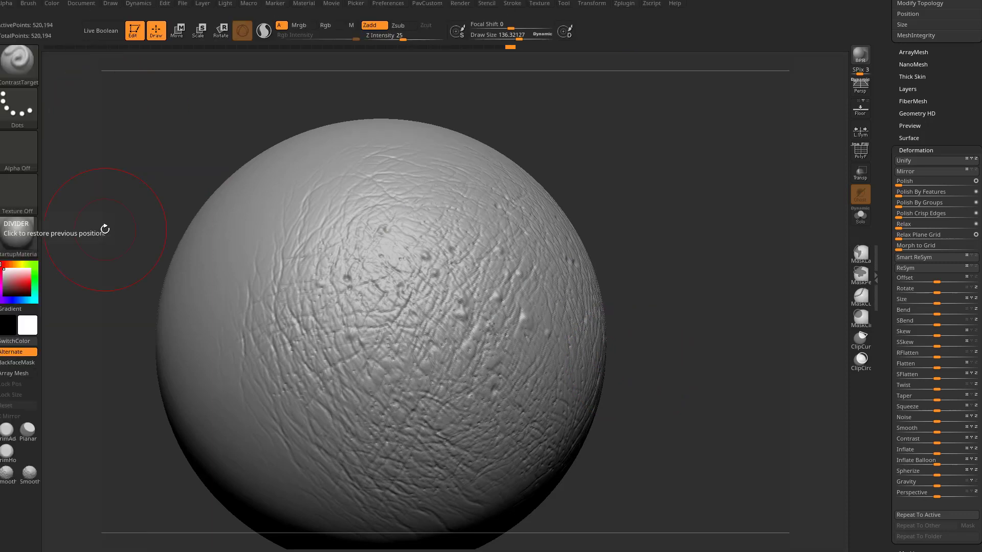
pyautogui.click(3, 251)
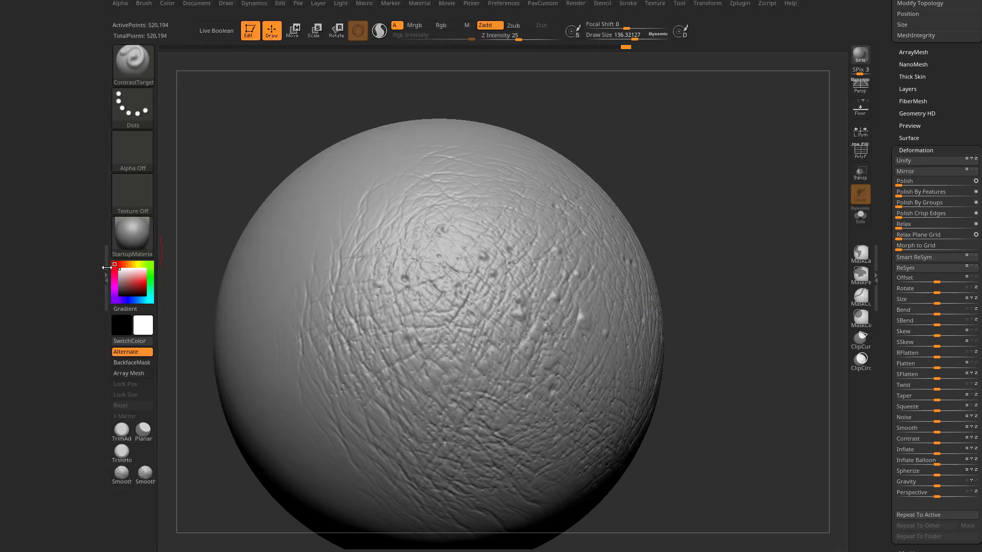
pyautogui.click(146, 7)
pyautogui.moveTo(137, 7); pyautogui.dragTo(49, 44)
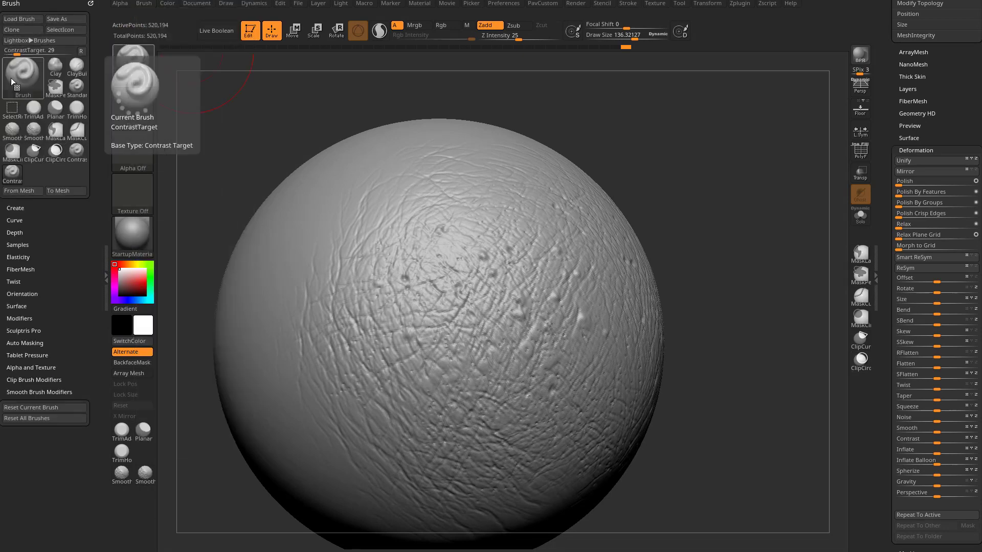
pyautogui.click(78, 115)
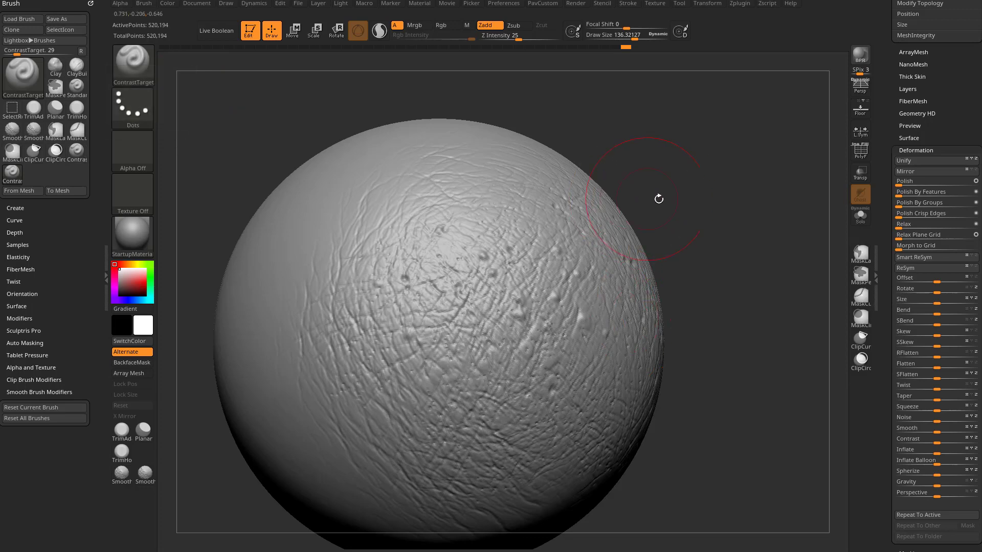
# - Try the Contrast deformation at 100 on the whole sphere and undo it
pyautogui.moveTo(658, 197); pyautogui.dragTo(158, 179)
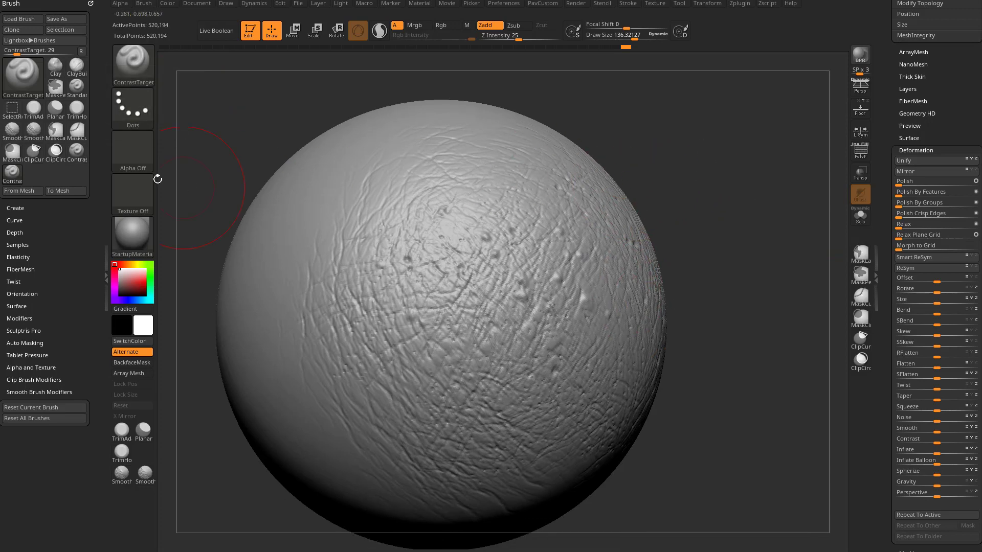
pyautogui.click(12, 174)
pyautogui.keyDown('alt'); pyautogui.moveTo(697, 152); pyautogui.dragTo(719, 159); pyautogui.keyUp('alt')
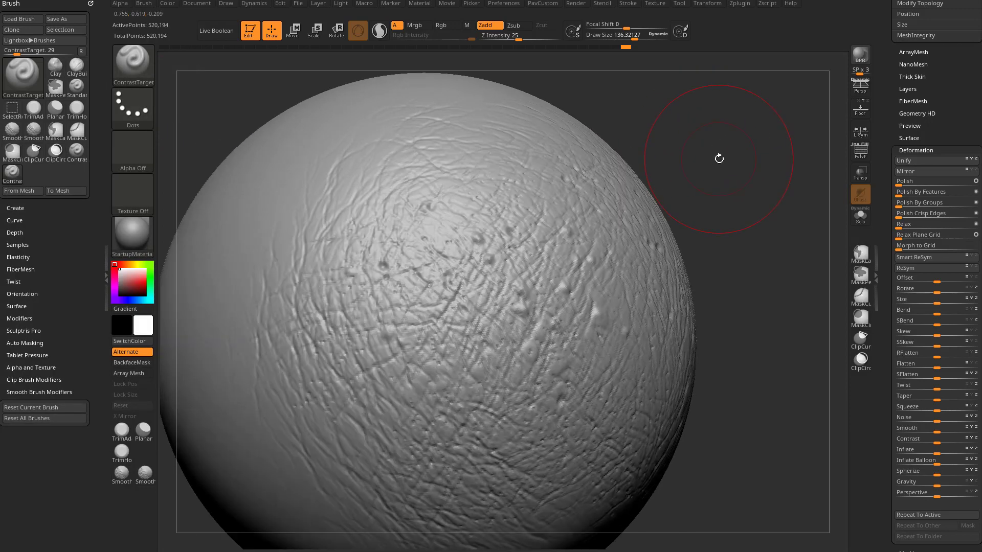
pyautogui.press('s')
pyautogui.moveTo(887, 385)
pyautogui.mouseDown()
pyautogui.moveTo(887, 369)
pyautogui.moveTo(974, 400)
pyautogui.mouseUp()
pyautogui.scroll(-2, 887, 368)
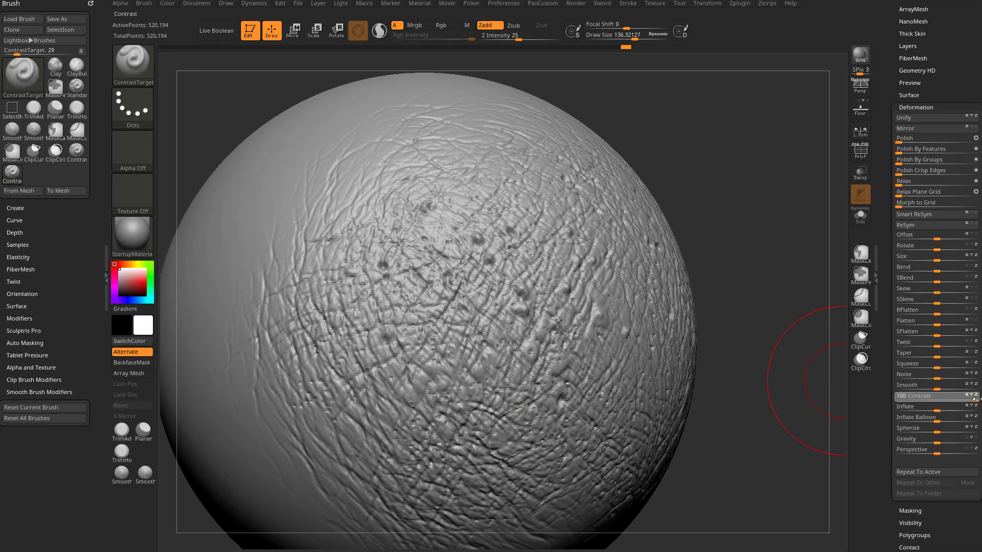
pyautogui.hotkey('ctrl', 'z')
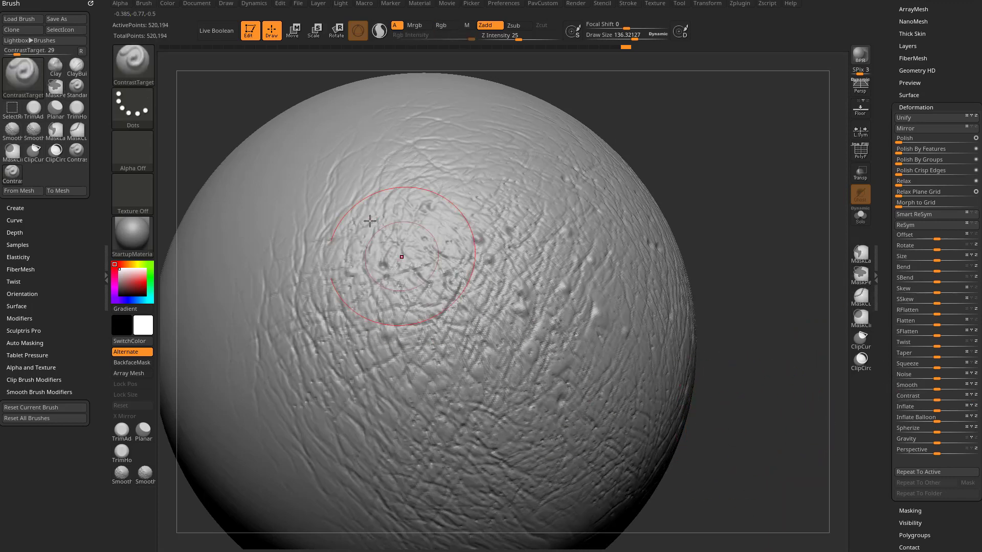
# - Try several ContrastTarget brush strokes over the central wrinkles and undo them
pyautogui.moveTo(421, 259)
pyautogui.mouseDown()
pyautogui.moveTo(424, 238)
pyautogui.moveTo(415, 286)
pyautogui.moveTo(521, 313)
pyautogui.moveTo(514, 376)
pyautogui.moveTo(353, 260)
pyautogui.moveTo(581, 272)
pyautogui.moveTo(511, 357)
pyautogui.mouseUp()
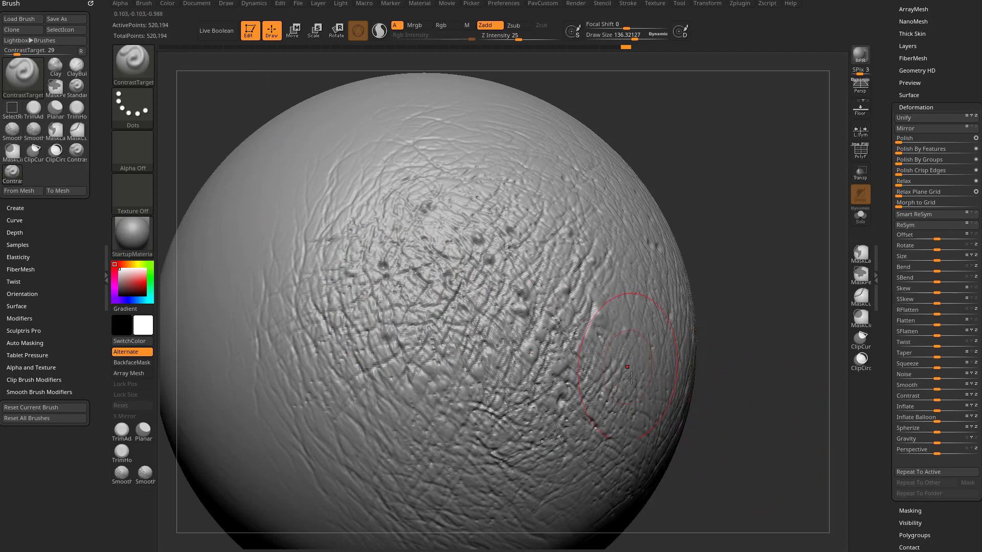
pyautogui.hotkey('ctrl', 'z')
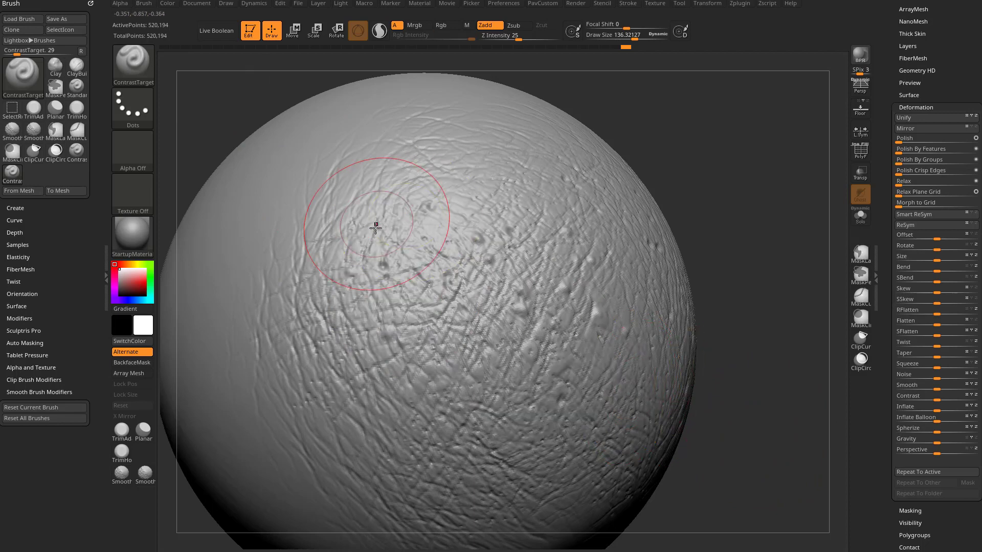
pyautogui.moveTo(419, 258)
pyautogui.mouseDown()
pyautogui.moveTo(430, 245)
pyautogui.moveTo(437, 317)
pyautogui.moveTo(463, 264)
pyautogui.moveTo(452, 265)
pyautogui.mouseUp()
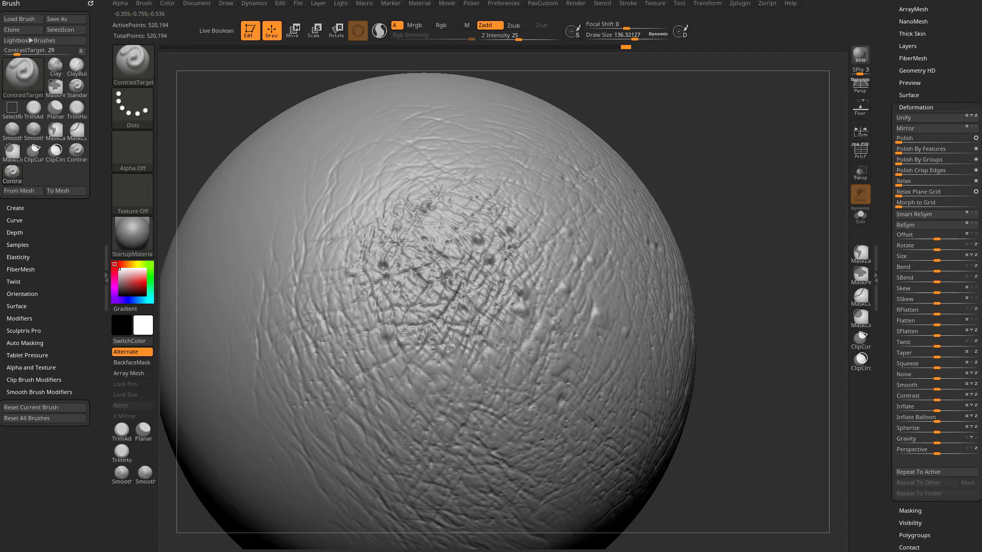
pyautogui.moveTo(441, 277)
pyautogui.mouseDown()
pyautogui.moveTo(437, 270)
pyautogui.moveTo(450, 274)
pyautogui.moveTo(440, 250)
pyautogui.moveTo(460, 256)
pyautogui.moveTo(441, 276)
pyautogui.moveTo(437, 268)
pyautogui.mouseUp()
pyautogui.hotkey('ctrl', 'z')
pyautogui.hotkey('ctrl', 'z')
pyautogui.hotkey('ctrl', 'z')
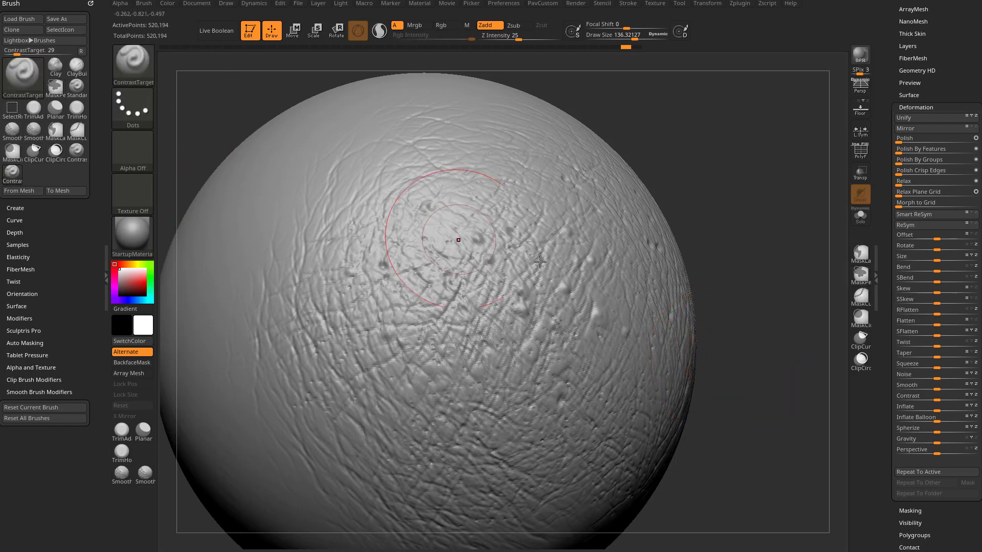
# - Try a broad ContrastTarget stroke followed by smoothing strokes over the central wrinkles, and undo the strokes
pyautogui.moveTo(503, 276)
pyautogui.mouseDown()
pyautogui.moveTo(408, 221)
pyautogui.moveTo(433, 225)
pyautogui.moveTo(475, 266)
pyautogui.moveTo(491, 347)
pyautogui.moveTo(338, 327)
pyautogui.moveTo(444, 257)
pyautogui.moveTo(430, 205)
pyautogui.mouseUp()
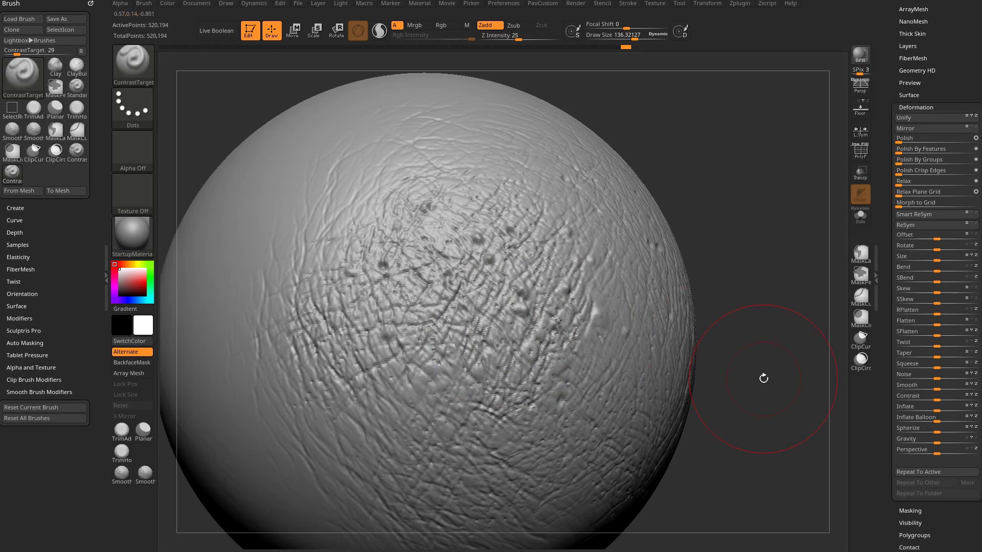
pyautogui.moveTo(435, 276)
pyautogui.keyDown('shift'); pyautogui.mouseDown()
pyautogui.moveTo(460, 286)
pyautogui.moveTo(481, 260)
pyautogui.moveTo(465, 240)
pyautogui.moveTo(445, 269)
pyautogui.moveTo(434, 318)
pyautogui.moveTo(395, 294)
pyautogui.mouseUp(); pyautogui.keyUp('shift')
pyautogui.moveTo(447, 213)
pyautogui.keyDown('shift'); pyautogui.mouseDown()
pyautogui.moveTo(520, 248)
pyautogui.moveTo(425, 234)
pyautogui.mouseUp(); pyautogui.keyUp('shift')
pyautogui.hotkey('ctrl', 'z')
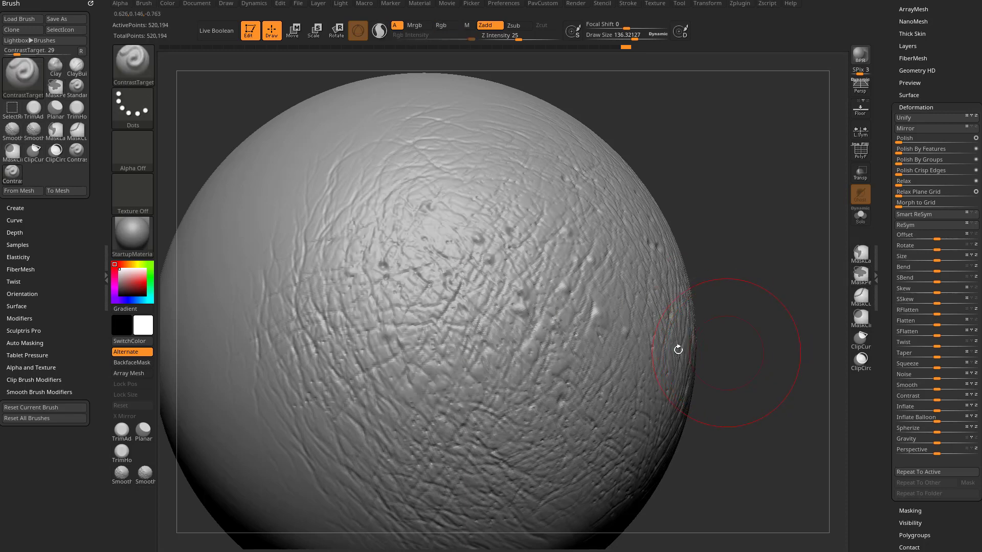
# - Try a ContrastTarget stroke over the central wrinkles, undo it, and switch to the ContrastDelta brush
pyautogui.moveTo(463, 284)
pyautogui.mouseDown()
pyautogui.moveTo(436, 252)
pyautogui.moveTo(463, 279)
pyautogui.mouseUp()
pyautogui.hotkey('ctrl', 'z')
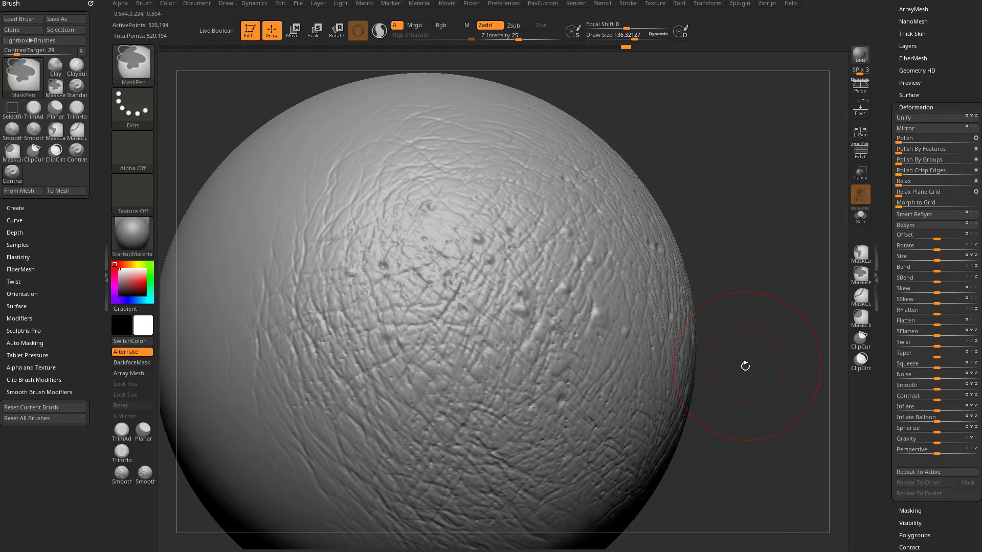
pyautogui.click(77, 150)
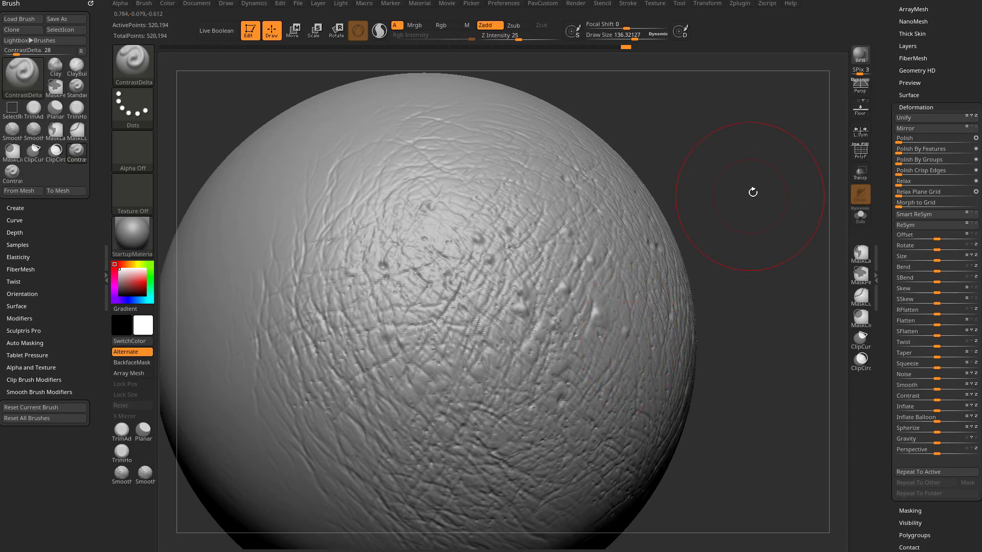
# - Try a Clay brush stroke on the smooth area beside the wrinkles and undo it
pyautogui.press('b')
pyautogui.press('c')
pyautogui.press('l')
pyautogui.moveTo(752, 188)
pyautogui.keyDown('alt'); pyautogui.mouseDown()
pyautogui.moveTo(726, 169)
pyautogui.moveTo(511, 215)
pyautogui.mouseUp(); pyautogui.keyUp('alt')
pyautogui.press('s')
pyautogui.moveTo(304, 278)
pyautogui.mouseDown()
pyautogui.moveTo(283, 278)
pyautogui.moveTo(291, 253)
pyautogui.moveTo(281, 287)
pyautogui.moveTo(290, 256)
pyautogui.mouseUp()
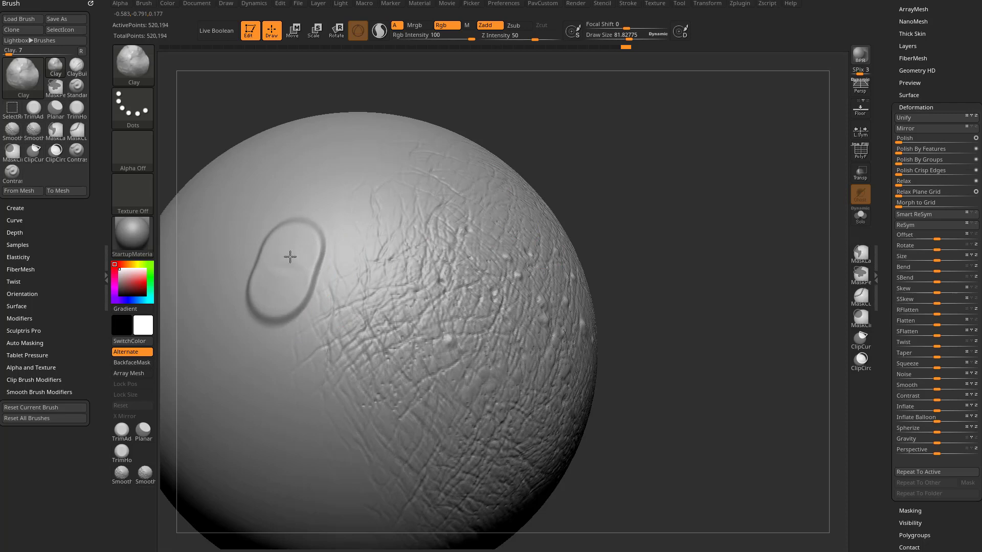
pyautogui.hotkey('ctrl', 'z')
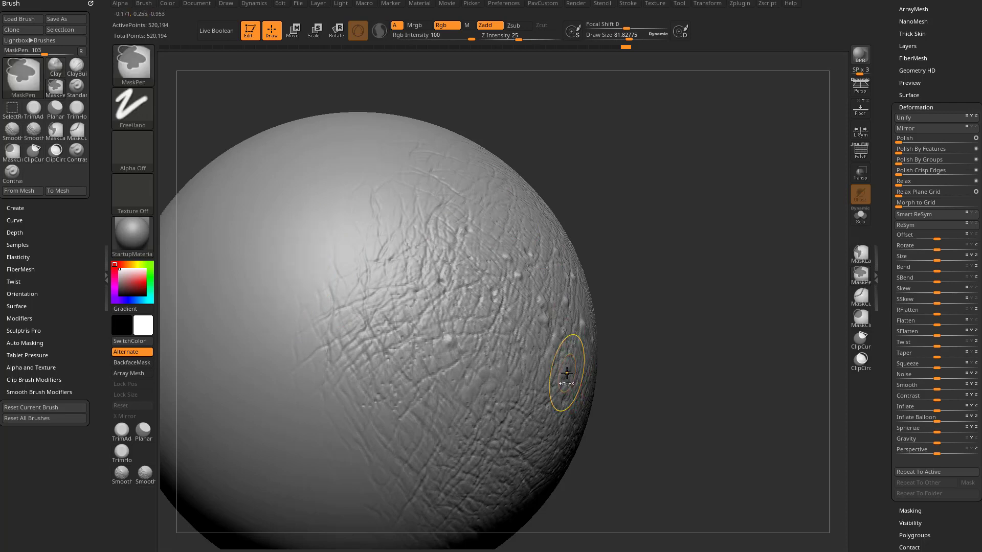
# - Try ClayBuildup strokes on the smooth side of the sphere and undo them
pyautogui.press('b')
pyautogui.press('c')
pyautogui.press('b')
pyautogui.moveTo(259, 272); pyautogui.dragTo(268, 220)
pyautogui.moveTo(627, 201); pyautogui.dragTo(606, 153)
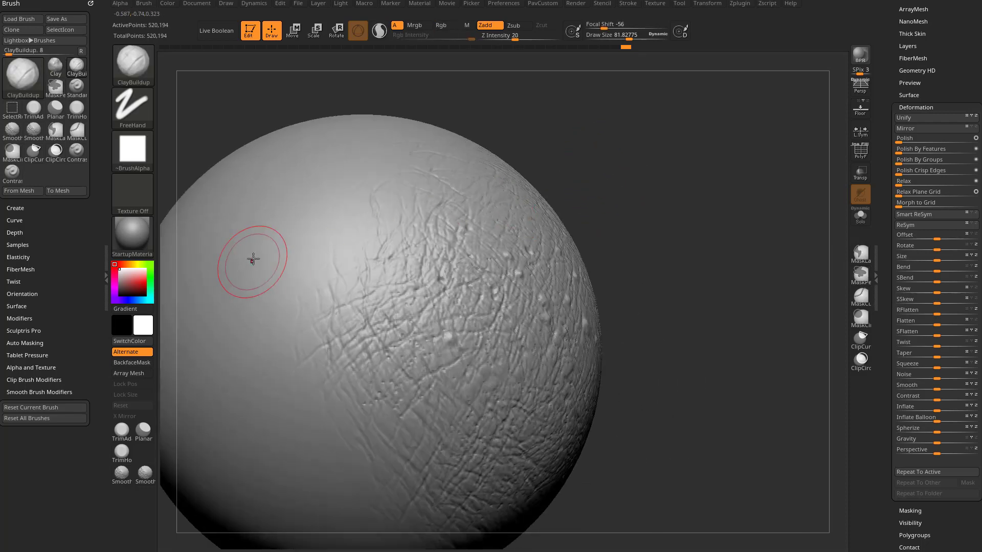
pyautogui.moveTo(254, 258)
pyautogui.mouseDown()
pyautogui.moveTo(248, 238)
pyautogui.moveTo(246, 251)
pyautogui.moveTo(253, 227)
pyautogui.mouseUp()
pyautogui.moveTo(705, 224)
pyautogui.mouseDown()
pyautogui.moveTo(675, 223)
pyautogui.moveTo(749, 223)
pyautogui.moveTo(736, 195)
pyautogui.mouseUp()
pyautogui.hotkey('ctrl', 'z')
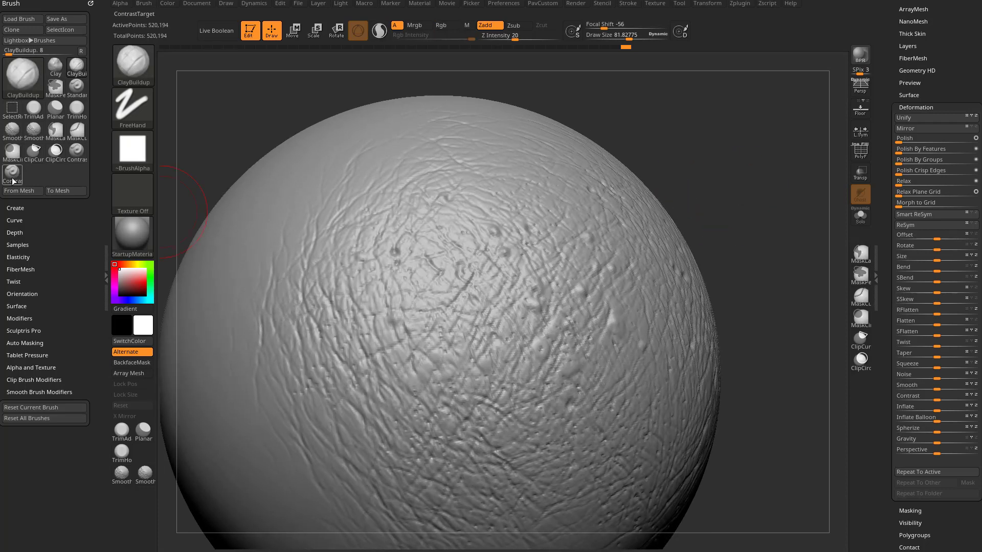
# - Try ContrastTarget strokes at a draw size of about 82 over the central wrinkles and undo them
pyautogui.click(13, 174)
pyautogui.moveTo(444, 311); pyautogui.dragTo(439, 265)
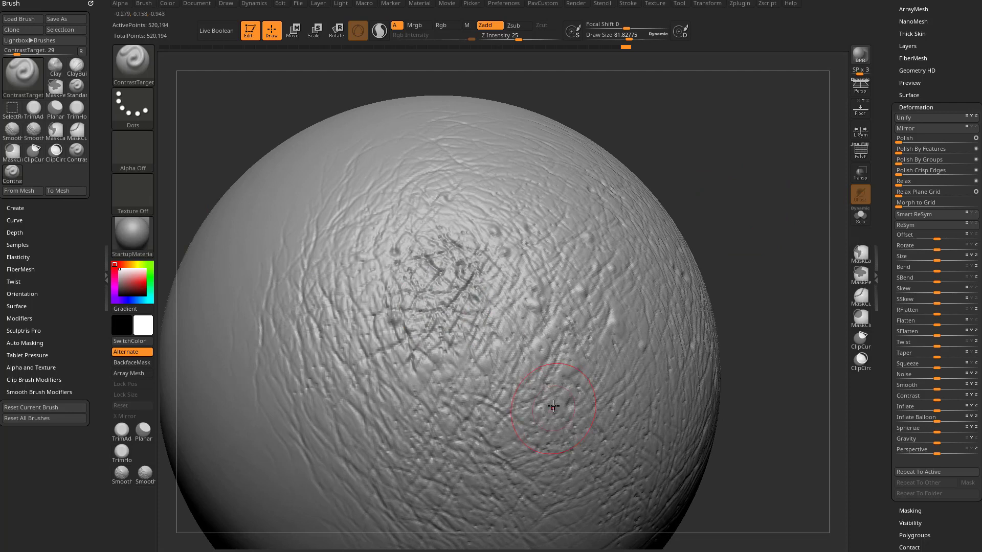
pyautogui.moveTo(455, 321)
pyautogui.mouseDown()
pyautogui.moveTo(440, 289)
pyautogui.moveTo(440, 313)
pyautogui.mouseUp()
pyautogui.hotkey('ctrl', 'z')
pyautogui.hotkey('ctrl', 'z')
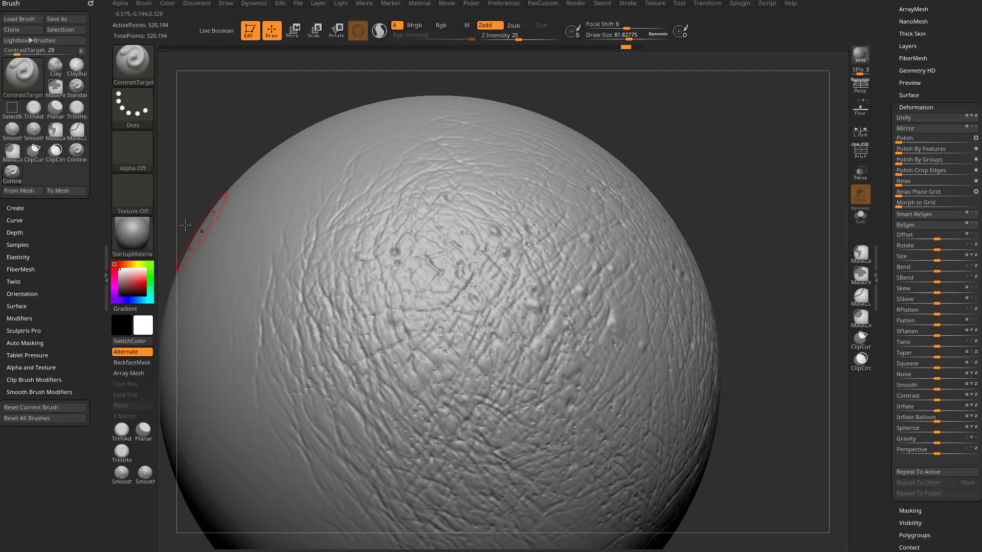
# - Try ContrastDelta strokes at a draw size of about 109 over the central wrinkles and undo them
pyautogui.click(78, 156)
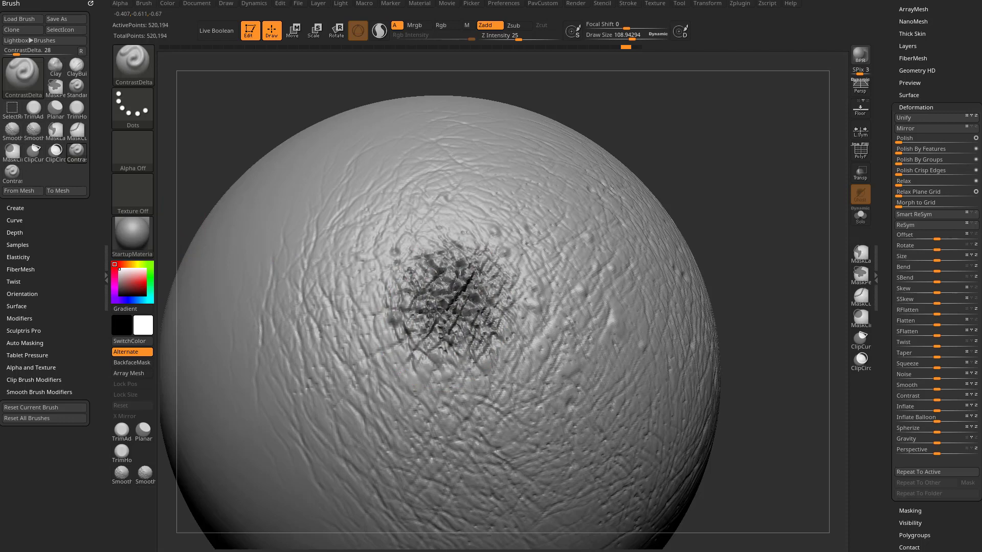
pyautogui.moveTo(762, 241)
pyautogui.mouseDown()
pyautogui.moveTo(723, 195)
pyautogui.moveTo(772, 261)
pyautogui.moveTo(756, 248)
pyautogui.moveTo(744, 253)
pyautogui.moveTo(730, 235)
pyautogui.moveTo(739, 230)
pyautogui.mouseUp()
pyautogui.hotkey('ctrl', 'z')
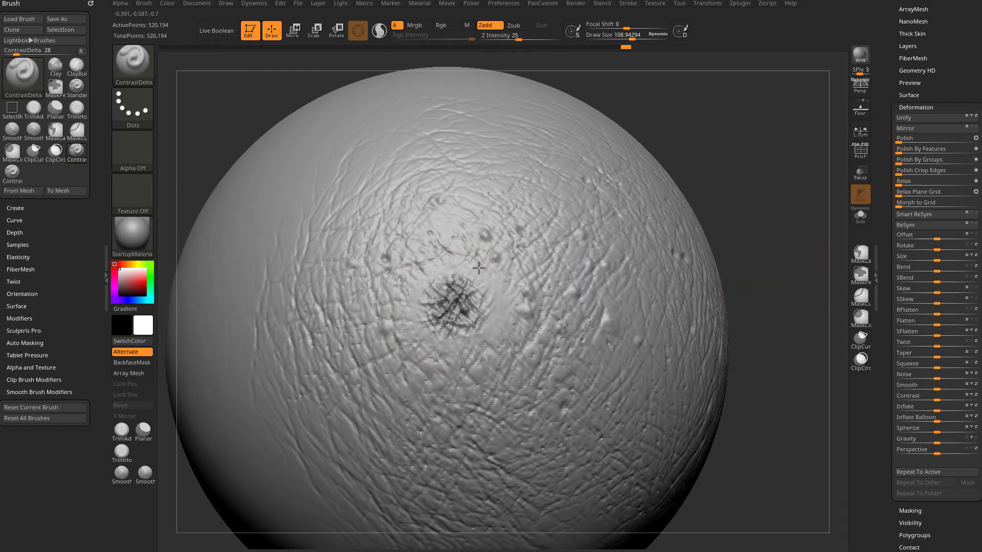
pyautogui.hotkey('ctrl', 'z')
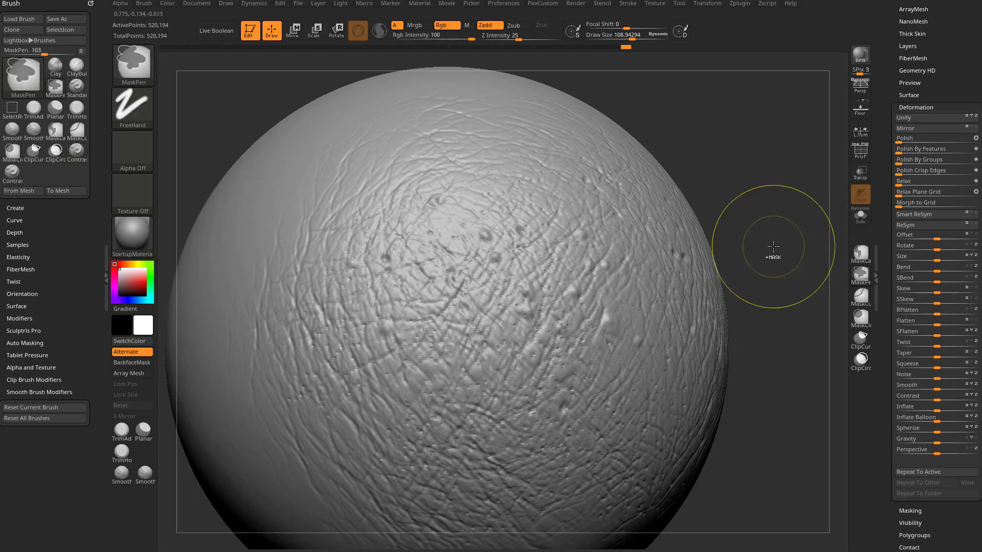
# - Try further ContrastDelta strokes over the central wrinkles with changed brush sizes, and undo them
pyautogui.moveTo(805, 281)
pyautogui.mouseDown()
pyautogui.moveTo(784, 287)
pyautogui.moveTo(802, 286)
pyautogui.mouseUp()
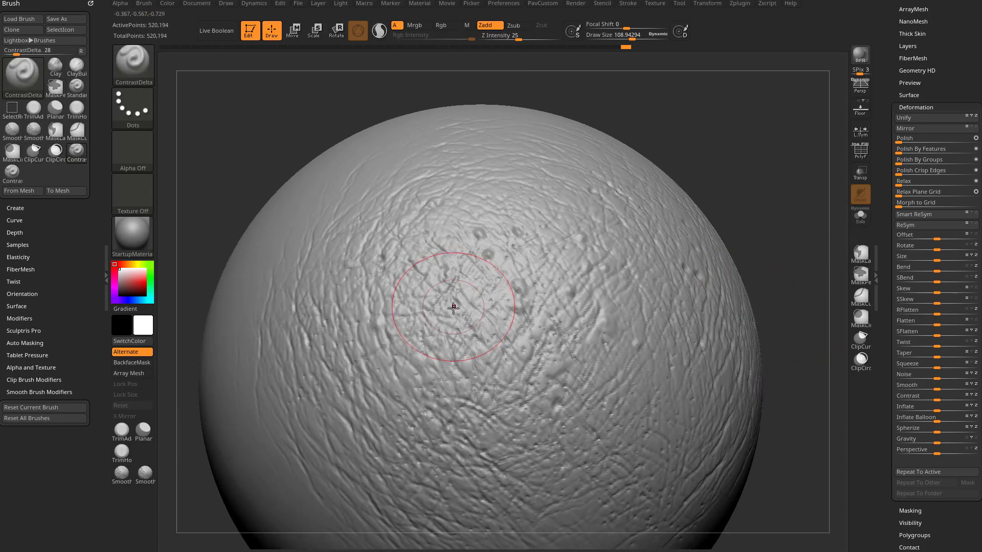
pyautogui.press(']')
pyautogui.moveTo(468, 239)
pyautogui.mouseDown()
pyautogui.moveTo(488, 302)
pyautogui.moveTo(388, 268)
pyautogui.moveTo(403, 344)
pyautogui.moveTo(491, 316)
pyautogui.moveTo(455, 276)
pyautogui.moveTo(435, 306)
pyautogui.mouseUp()
pyautogui.moveTo(753, 217)
pyautogui.mouseDown()
pyautogui.moveTo(750, 191)
pyautogui.moveTo(756, 239)
pyautogui.moveTo(743, 240)
pyautogui.mouseUp()
pyautogui.hotkey('ctrl', 'z')
pyautogui.press('s')
pyautogui.moveTo(744, 241); pyautogui.dragTo(748, 238)
pyautogui.hotkey('ctrl', 'z')
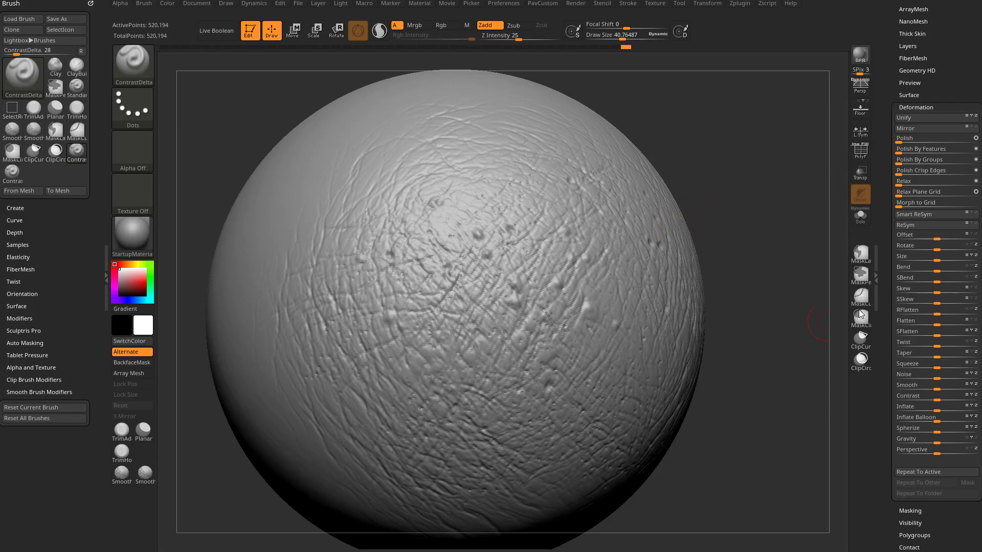
# - Load the tool file ReptileArmor.ZTL from the ZBDemo folder
pyautogui.moveTo(887, 244); pyautogui.dragTo(883, 460)
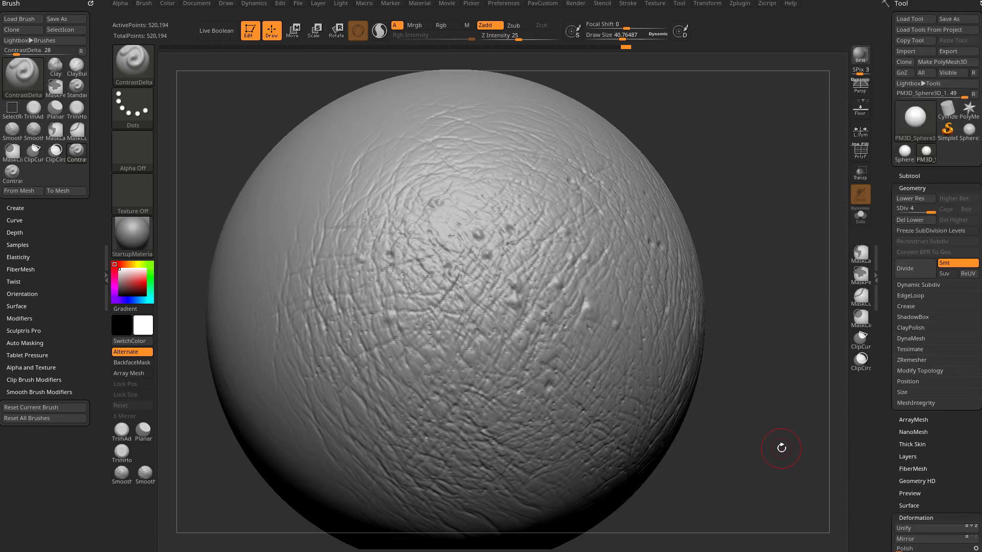
pyautogui.click(894, 20)
pyautogui.scroll(2, 281, 268)
pyautogui.click(281, 268)
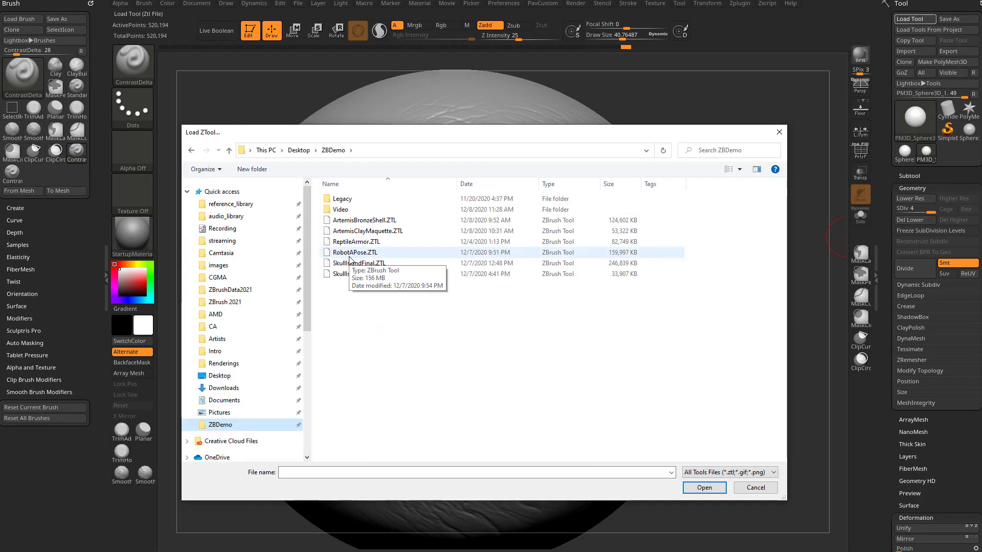
pyautogui.doubleClick(350, 255)
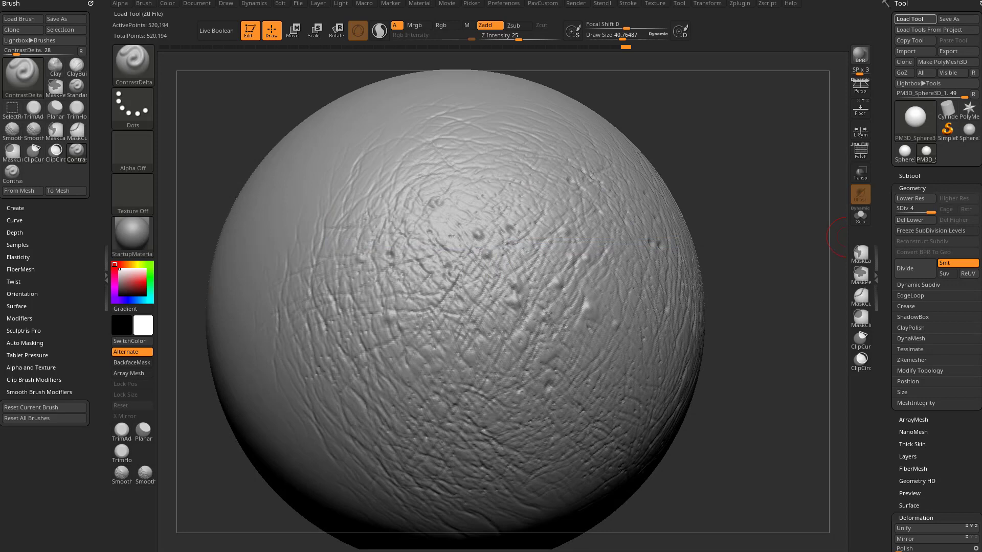
# - Switch to the browser, look through the ArtStation portfolio, and open the Intro to ZBrush Part 3 artwork before putting the browser aside
pyautogui.moveTo(312, 550); pyautogui.dragTo(410, 64)
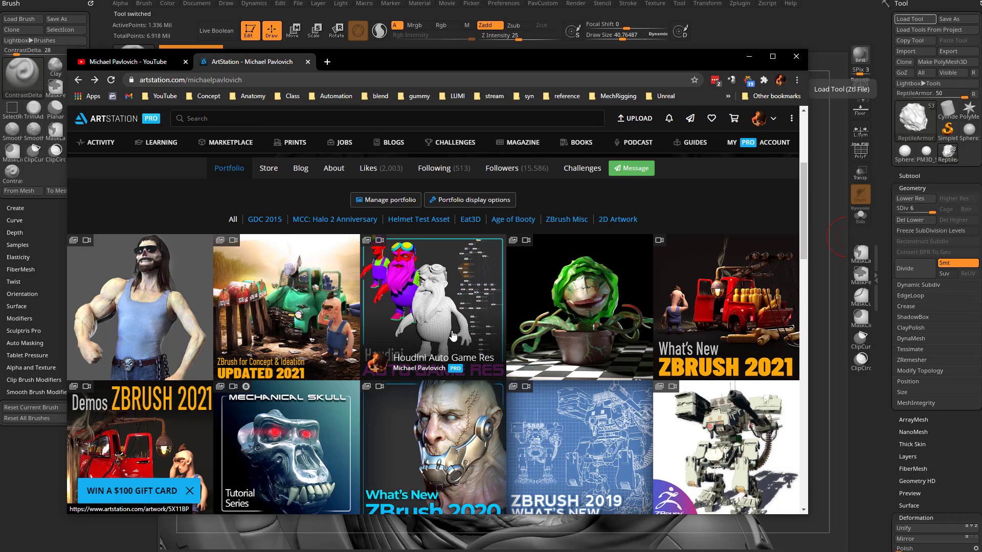
pyautogui.scroll(-4, 327, 302)
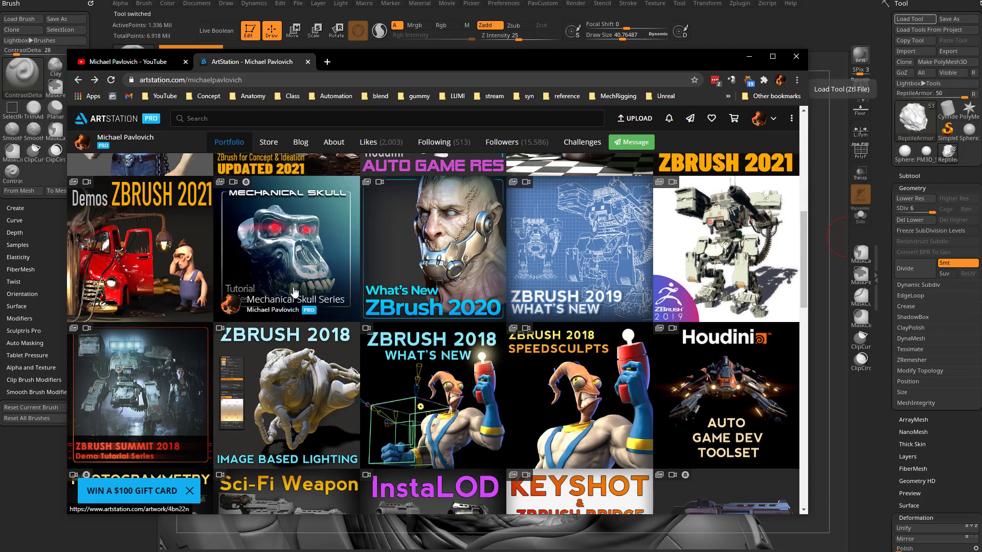
pyautogui.scroll(-10, 294, 292)
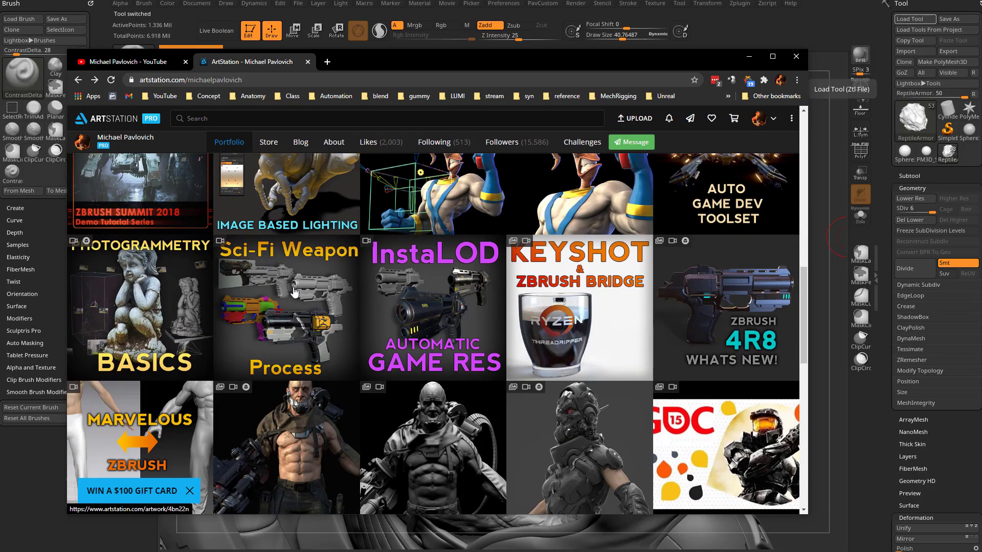
pyautogui.scroll(5, 294, 302)
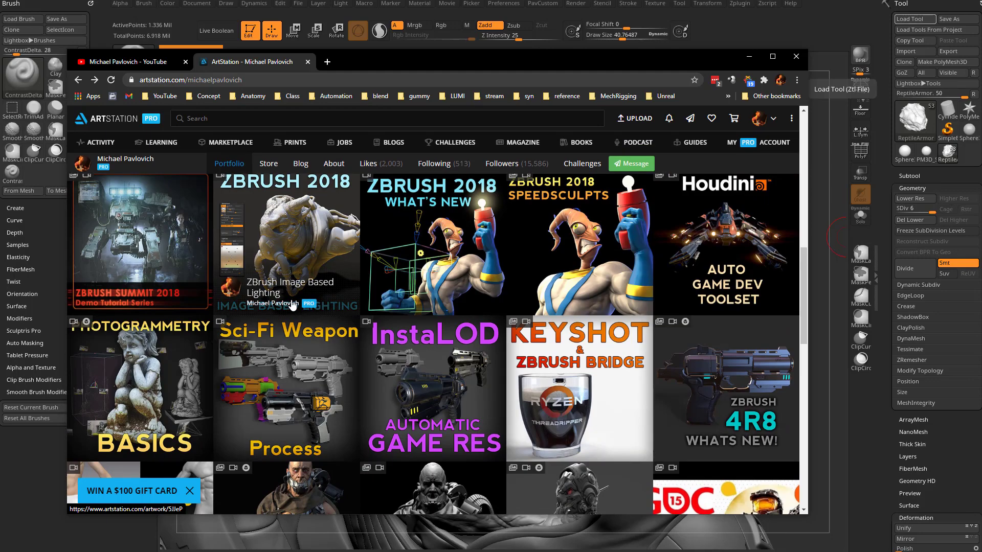
pyautogui.scroll(-5, 293, 305)
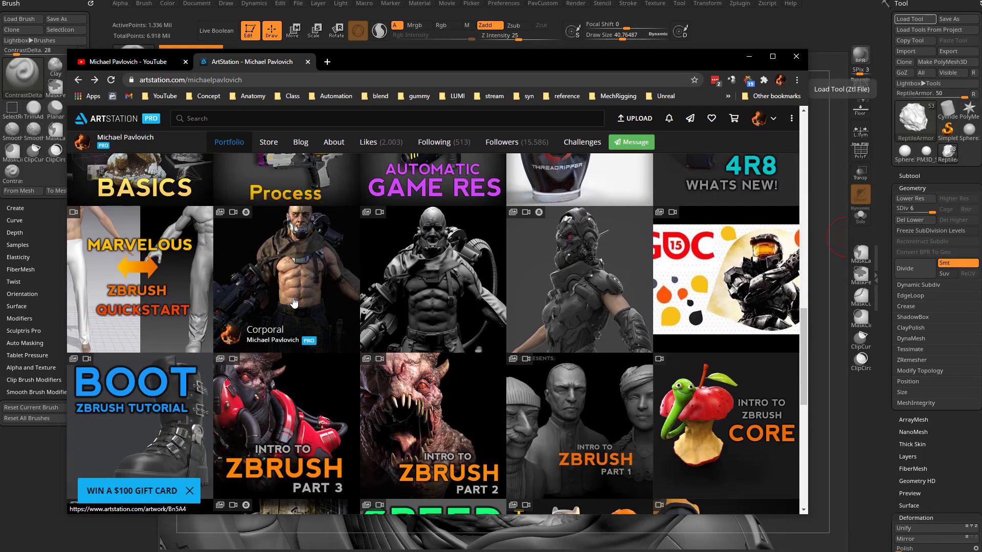
pyautogui.click(312, 369)
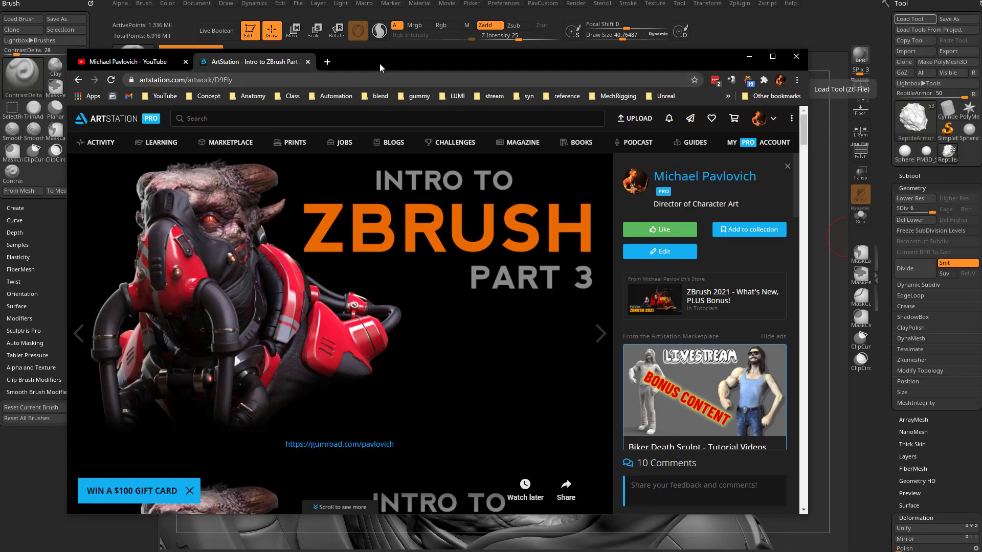
pyautogui.moveTo(380, 64); pyautogui.dragTo(981, 64)
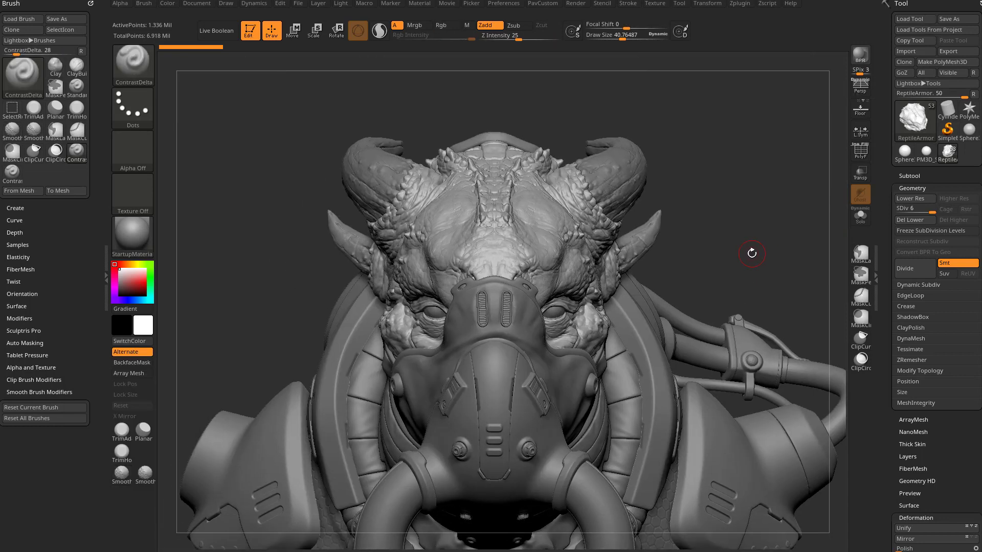
# - Make the reptile head the active subtool, isolate it with Solo, and set the draw size to about 32
pyautogui.moveTo(750, 255)
pyautogui.mouseDown()
pyautogui.moveTo(575, 279)
pyautogui.moveTo(756, 302)
pyautogui.moveTo(845, 273)
pyautogui.mouseUp()
pyautogui.keyDown('alt'); pyautogui.click(667, 188); pyautogui.keyUp('alt')
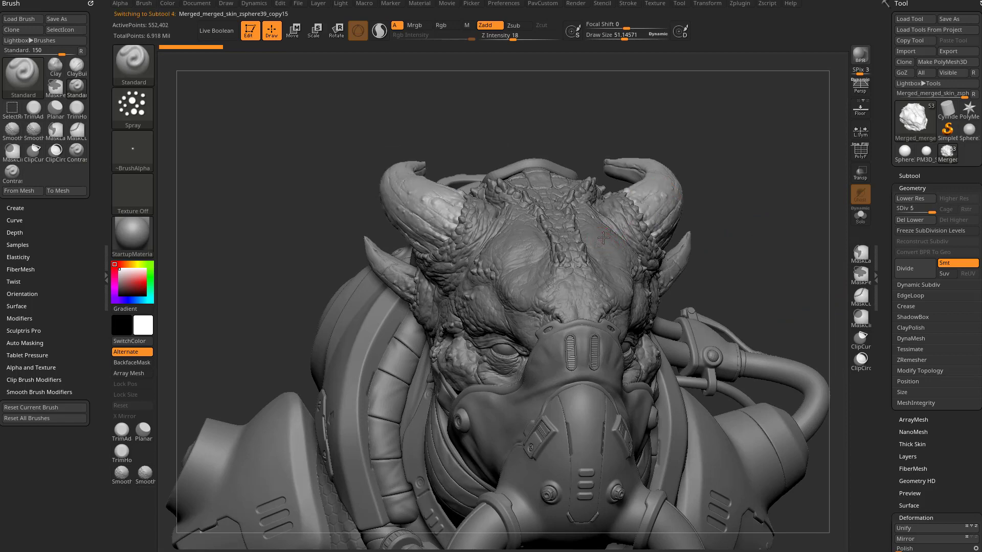
pyautogui.click(860, 215)
pyautogui.moveTo(758, 275); pyautogui.dragTo(778, 275)
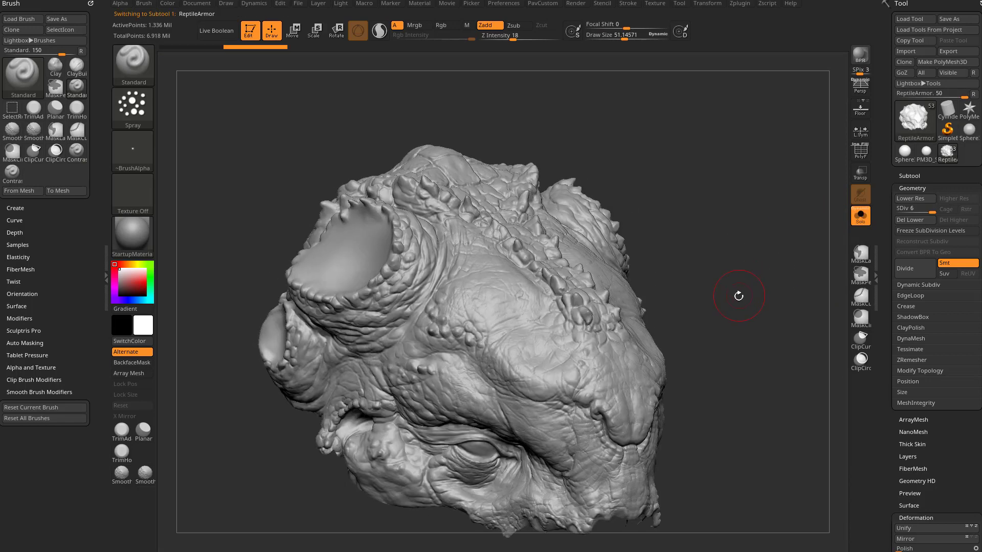
pyautogui.press('s')
pyautogui.keyDown('alt'); pyautogui.moveTo(726, 314); pyautogui.dragTo(767, 251); pyautogui.keyUp('alt')
pyautogui.press('s')
pyautogui.moveTo(688, 289); pyautogui.dragTo(683, 288)
pyautogui.moveTo(736, 281)
pyautogui.mouseDown()
pyautogui.moveTo(756, 269)
pyautogui.moveTo(566, 322)
pyautogui.moveTo(778, 261)
pyautogui.mouseUp()
pyautogui.press('2')
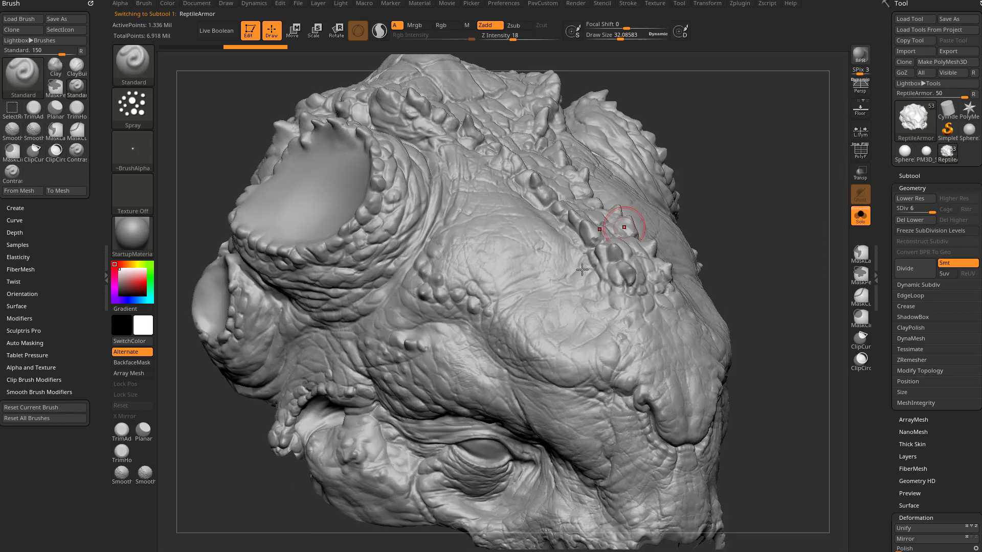
# - Try a positive Contrast deformation on the whole reptile head, inspect the exaggerated detail, and undo it
pyautogui.moveTo(887, 325); pyautogui.dragTo(877, 196)
pyautogui.keyDown('alt'); pyautogui.moveTo(747, 278); pyautogui.dragTo(708, 276); pyautogui.keyUp('alt')
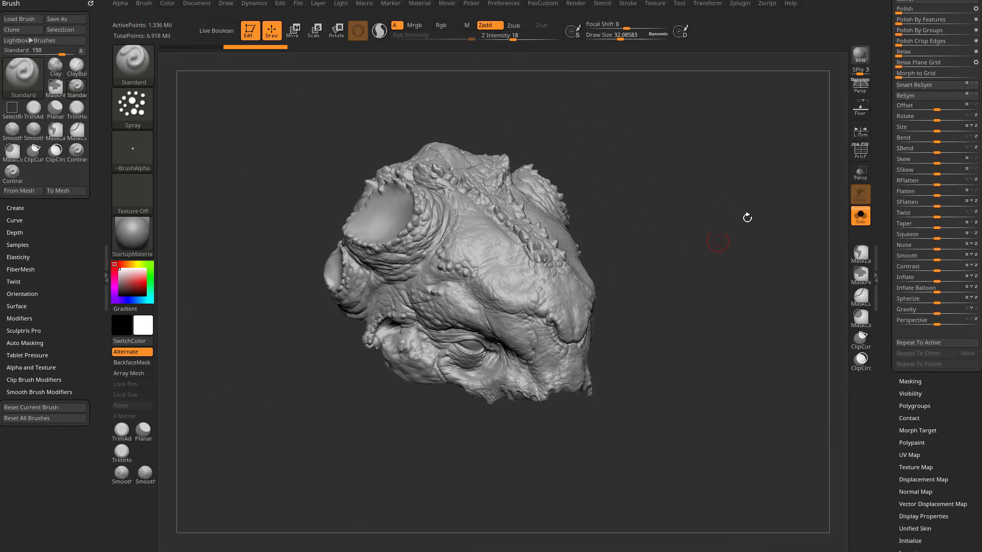
pyautogui.scroll(-1, 920, 273)
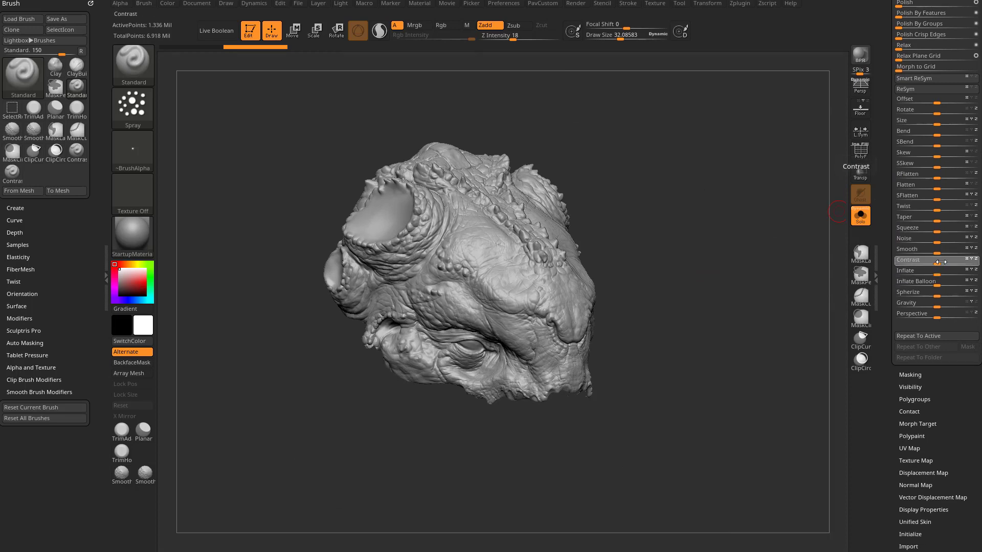
pyautogui.moveTo(966, 263); pyautogui.dragTo(965, 263)
pyautogui.moveTo(669, 413)
pyautogui.mouseDown()
pyautogui.moveTo(688, 405)
pyautogui.moveTo(726, 453)
pyautogui.moveTo(755, 434)
pyautogui.moveTo(745, 402)
pyautogui.mouseUp()
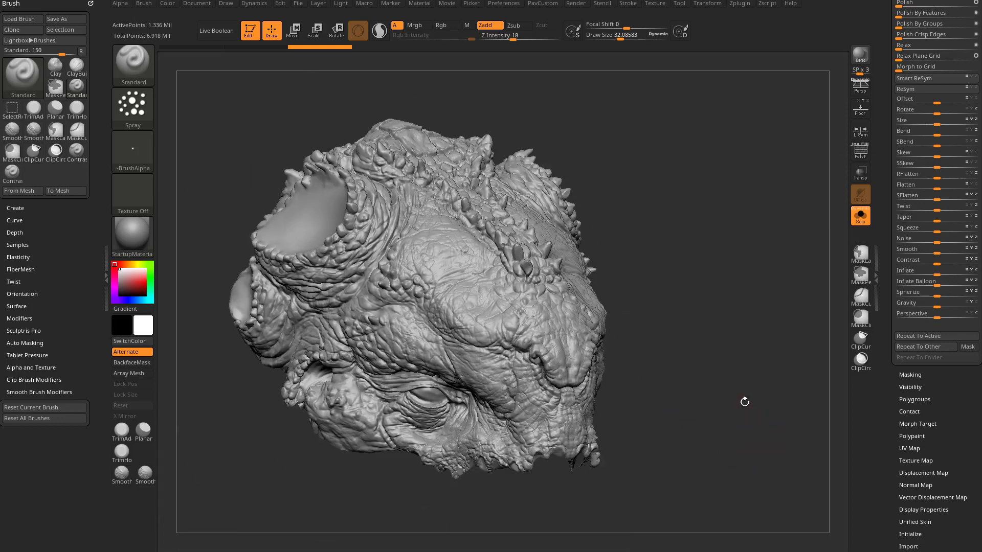
pyautogui.keyDown('alt'); pyautogui.moveTo(744, 353); pyautogui.dragTo(758, 354); pyautogui.keyUp('alt')
pyautogui.hotkey('ctrl', 'z')
# - Run the Enhance Details macro on the isolated reptile head and inspect the sharpened skin
pyautogui.moveTo(889, 263); pyautogui.dragTo(868, 419)
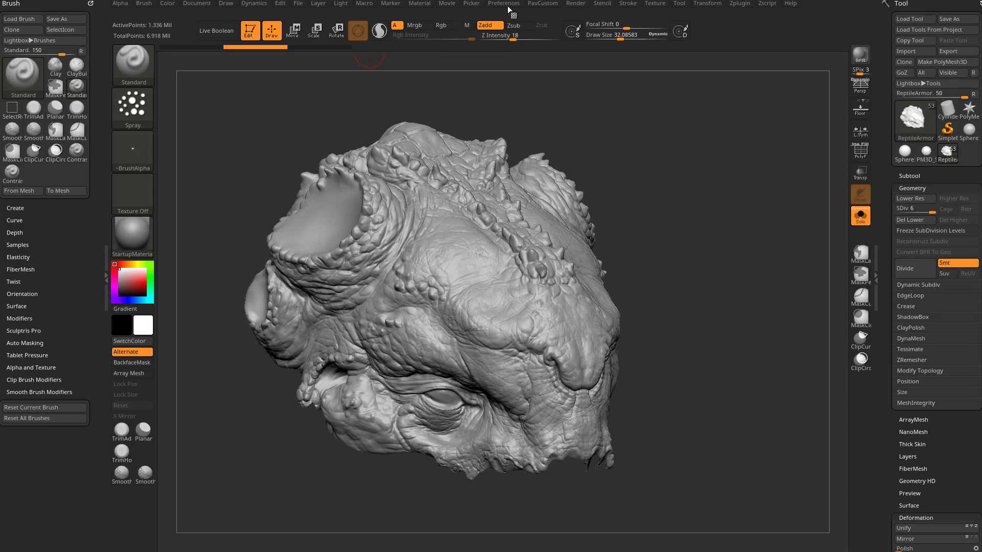
pyautogui.click(364, 4)
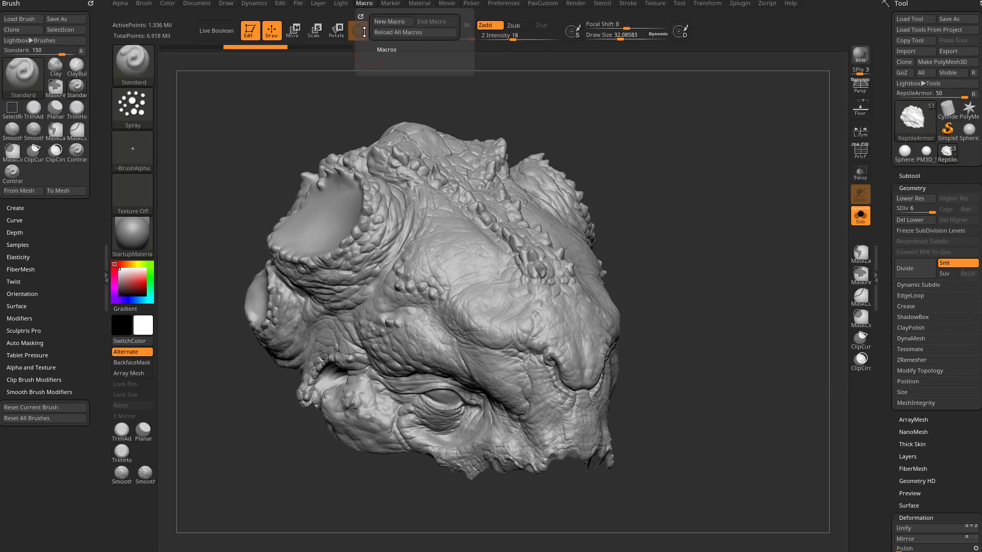
pyautogui.click(389, 55)
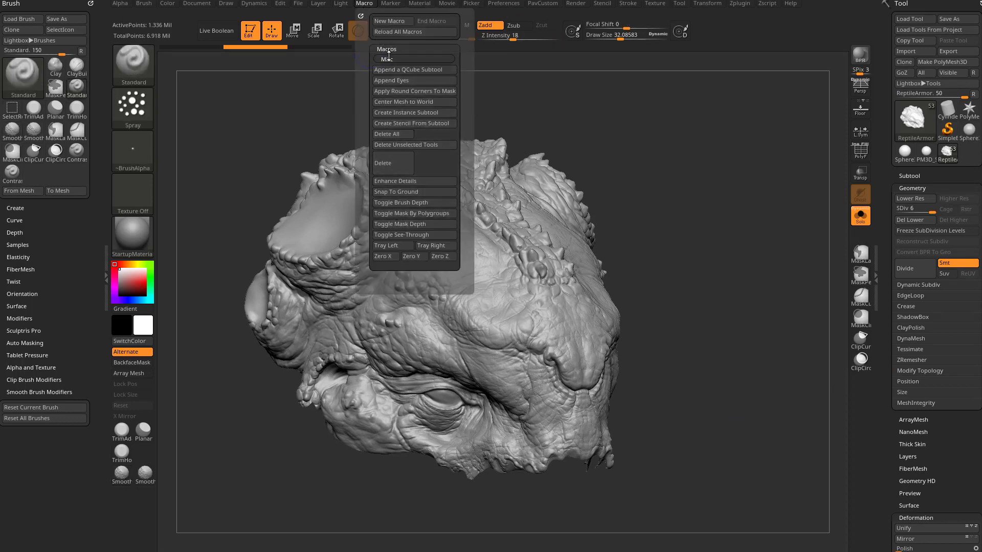
pyautogui.click(401, 182)
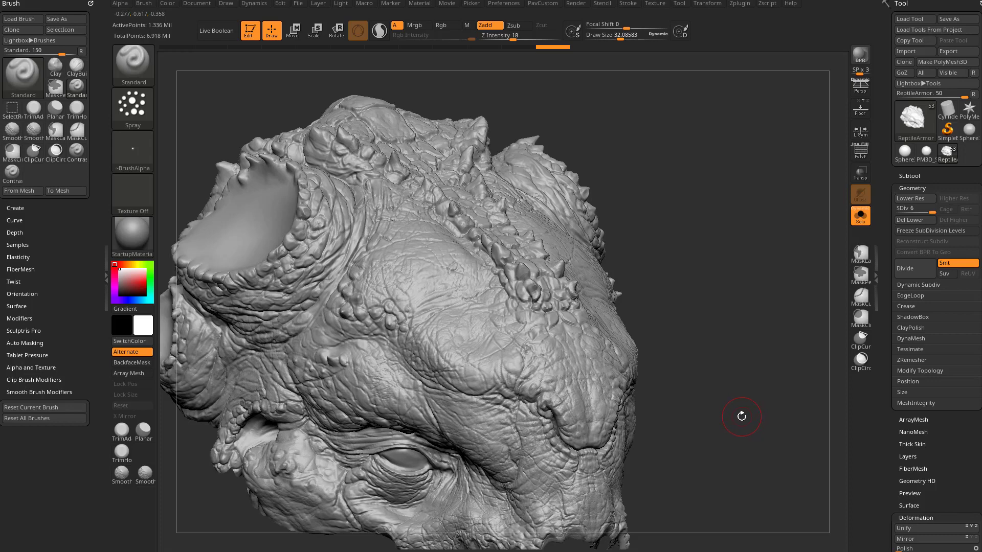
pyautogui.moveTo(741, 417); pyautogui.dragTo(743, 407)
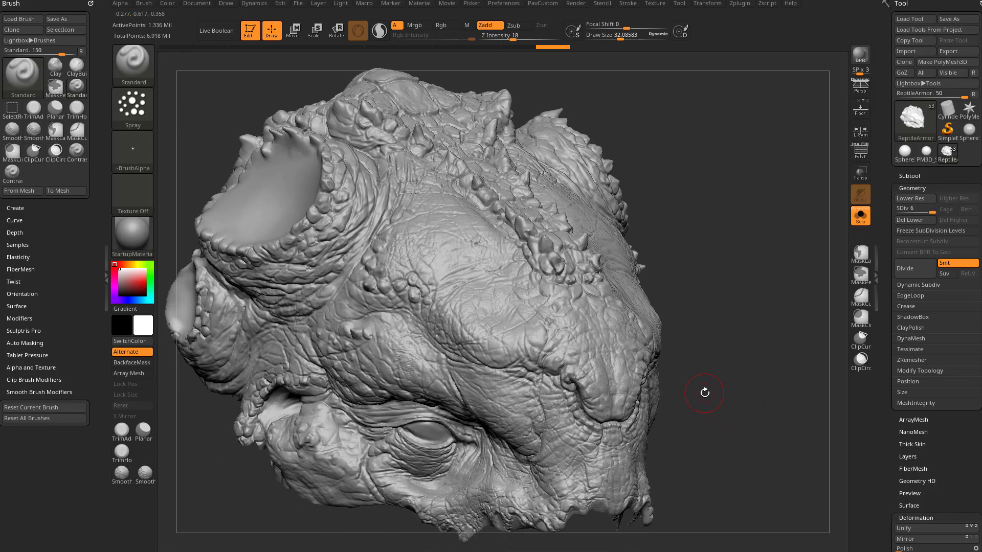
# - Collapse the Geometry settings, bring the browser back over the workspace, and browse the ArtStation portfolio for the ZBrush tutorial series
pyautogui.click(912, 188)
pyautogui.moveTo(0, 87); pyautogui.dragTo(450, 65)
pyautogui.scroll(6, 437, 214)
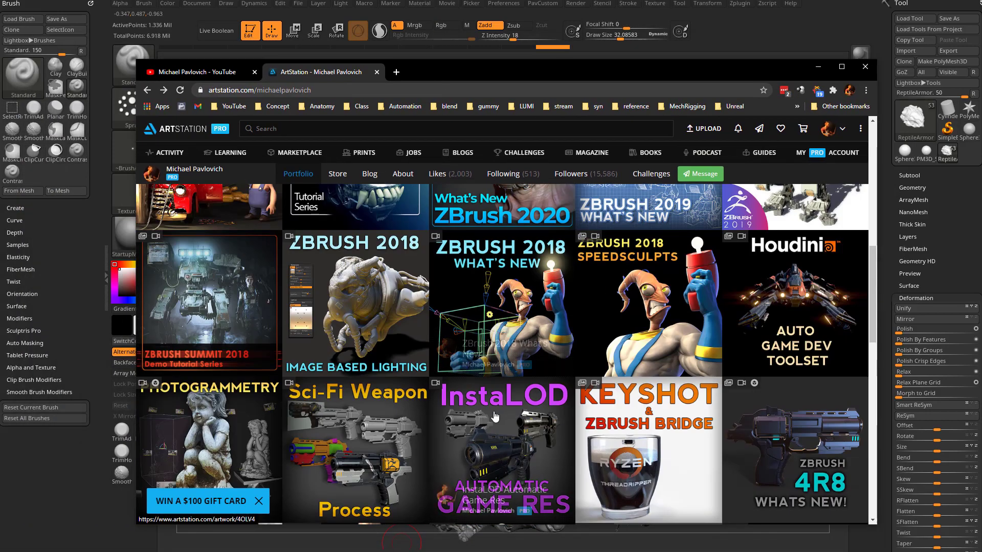
pyautogui.scroll(-3, 594, 355)
pyautogui.scroll(5, 526, 325)
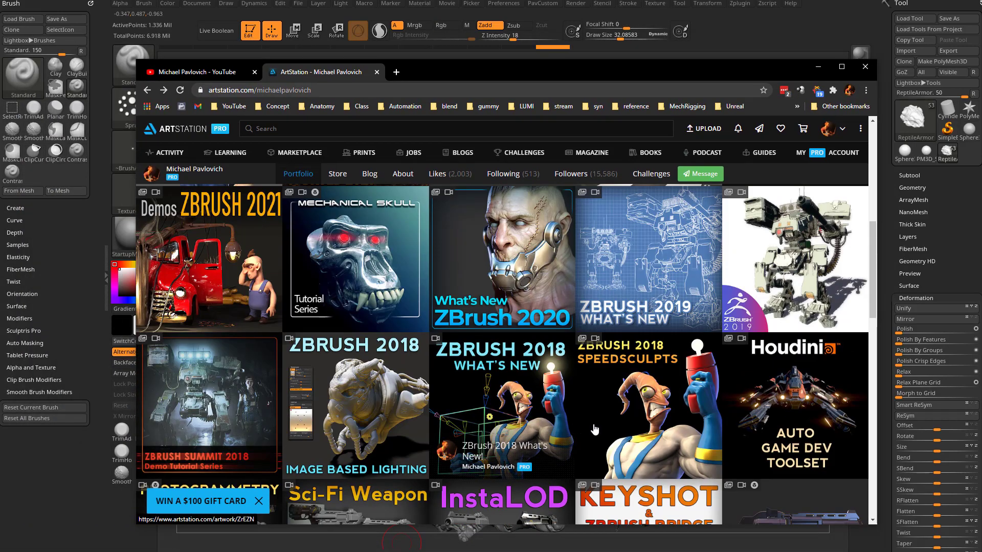
pyautogui.scroll(3, 384, 339)
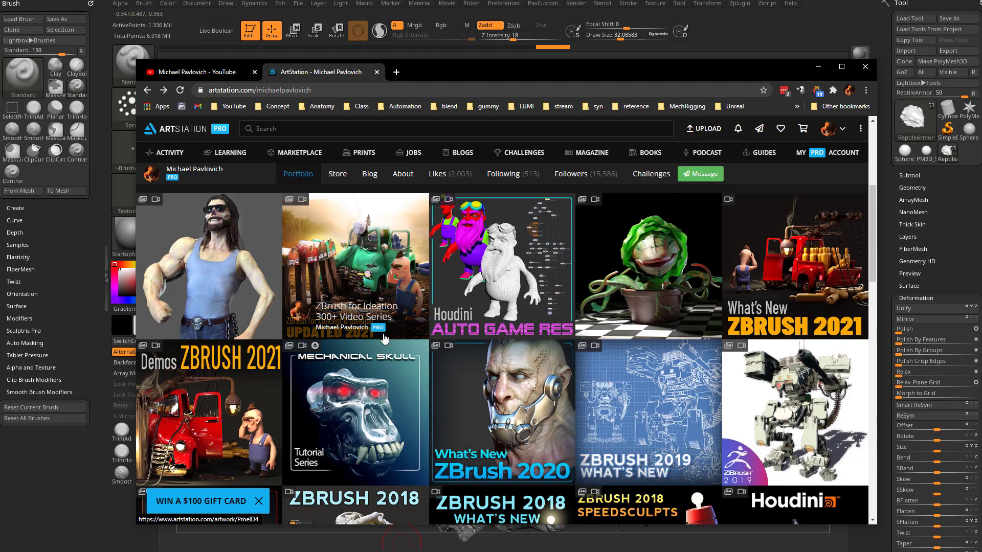
# - Switch to the YouTube channel page and look through its created playlists
pyautogui.click(188, 71)
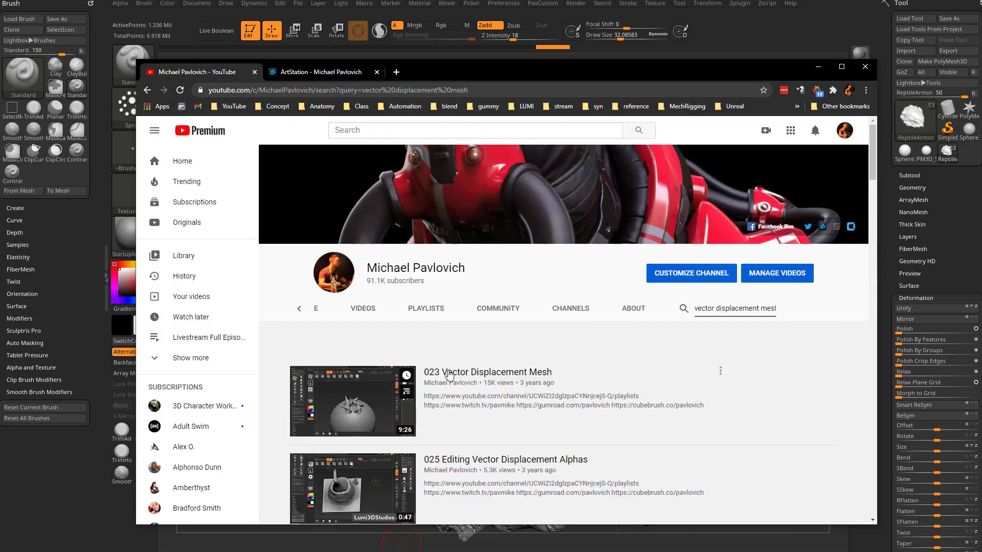
pyautogui.click(427, 309)
pyautogui.scroll(-3, 438, 355)
pyautogui.scroll(2, 306, 123)
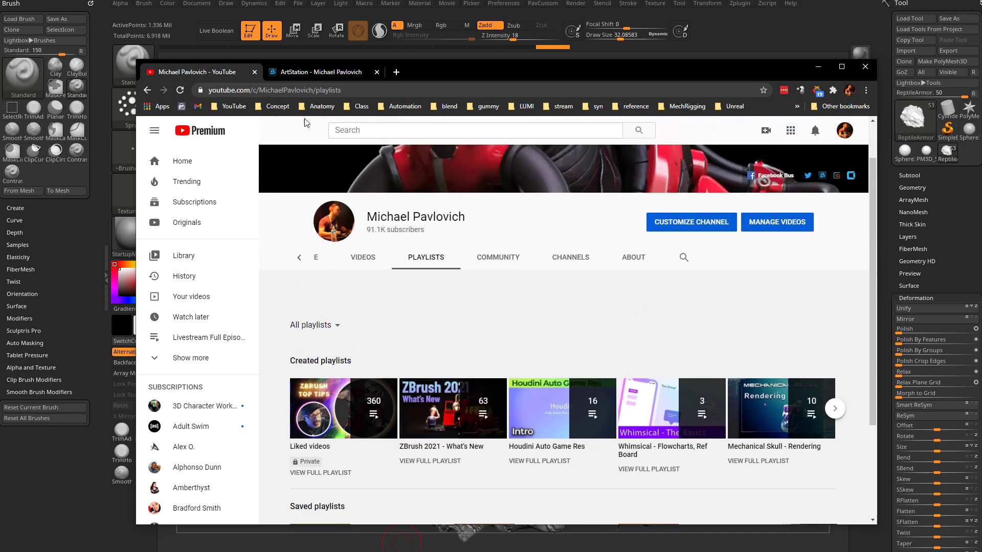
# - Open the What's New ZBrush 2021 artwork on ArtStation, browse its video playlist to the end, and put the browser aside
pyautogui.click(302, 73)
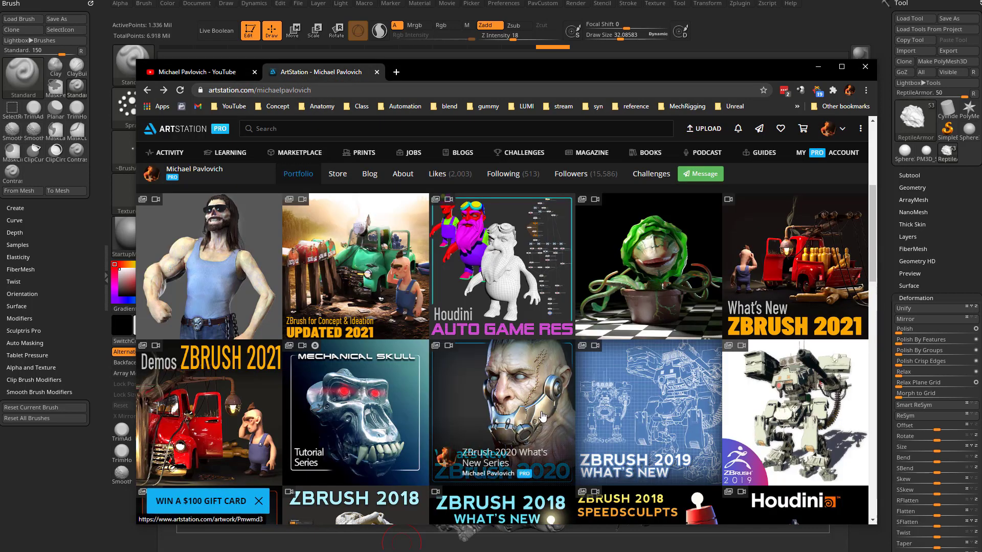
pyautogui.click(787, 260)
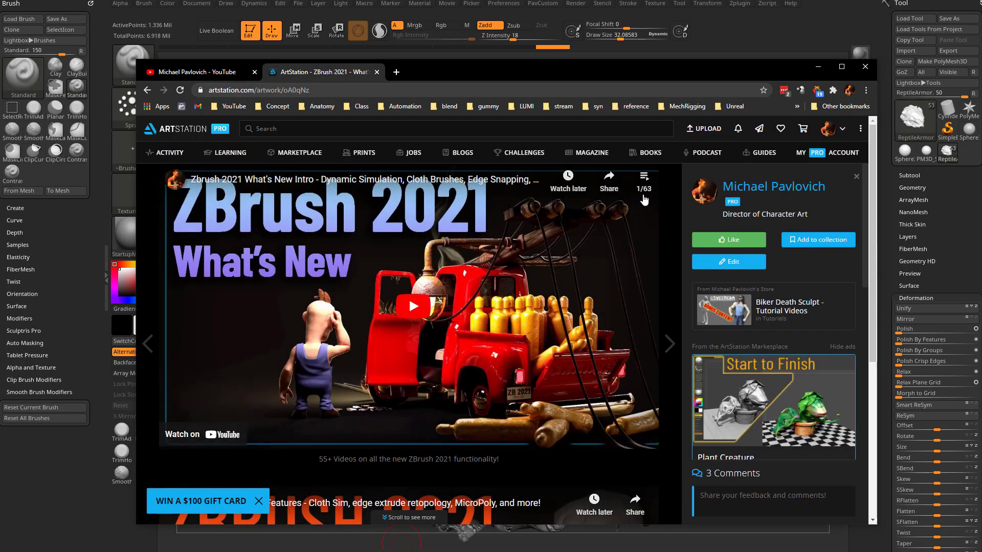
pyautogui.click(643, 193)
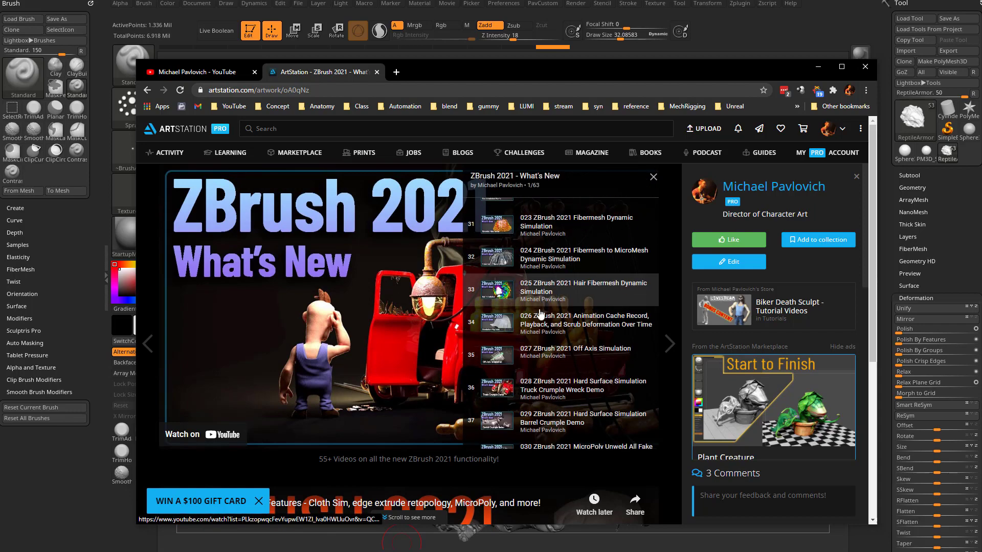
pyautogui.scroll(-20, 540, 313)
pyautogui.scroll(4, 545, 348)
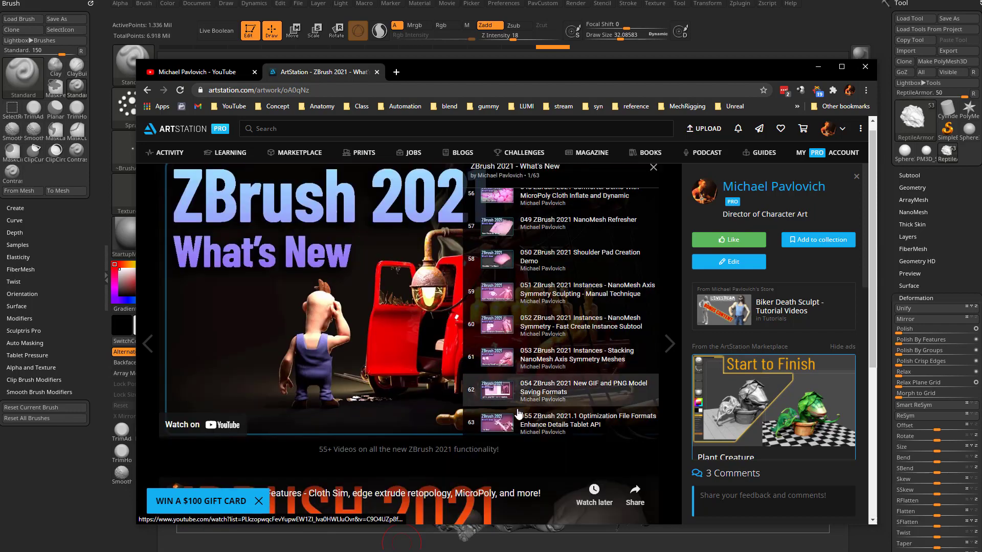
pyautogui.scroll(-1, 532, 408)
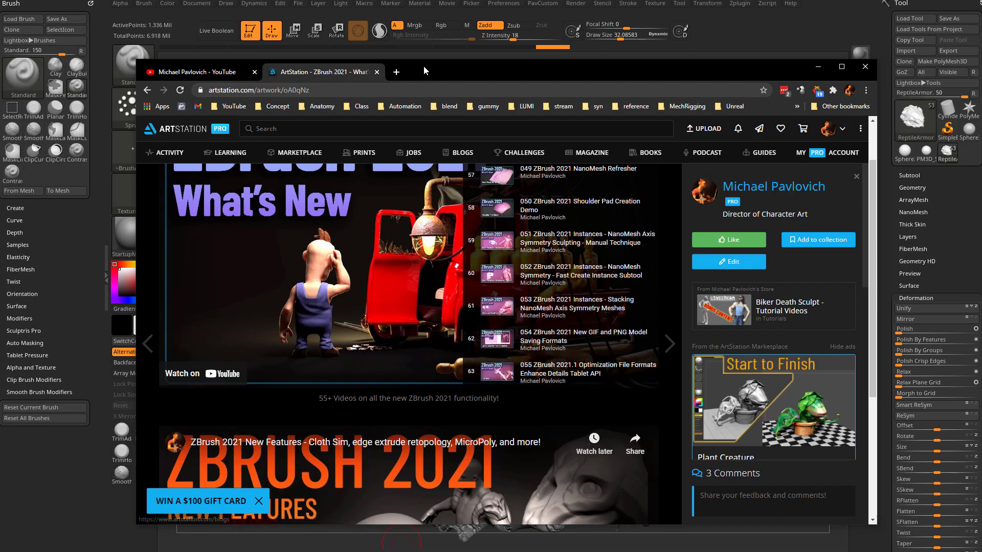
pyautogui.moveTo(424, 65); pyautogui.dragTo(981, 65)
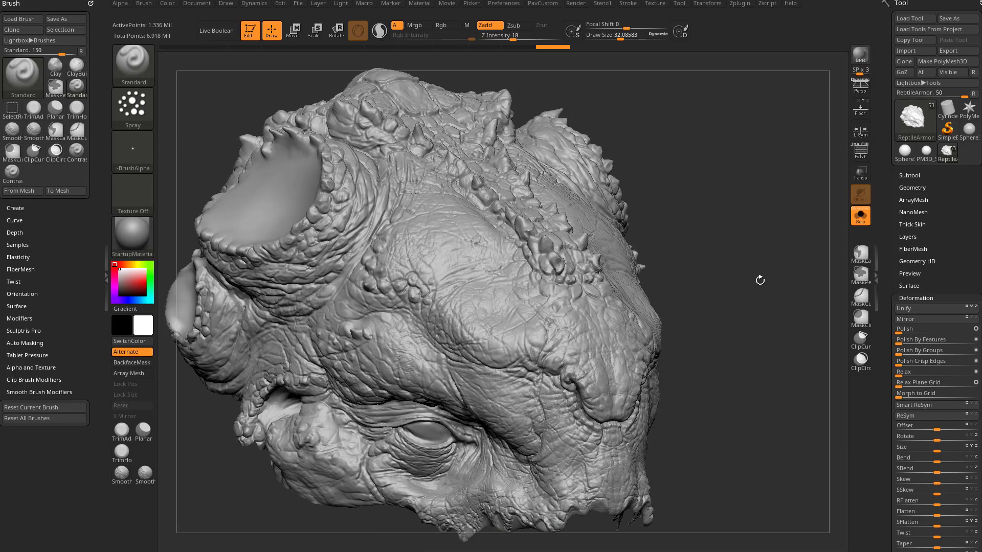
# - Show the reptile head's layers, select the Enhanced layer, and try lowering its intensity to about 0.32
pyautogui.moveTo(760, 280); pyautogui.dragTo(750, 303)
pyautogui.press('shift')
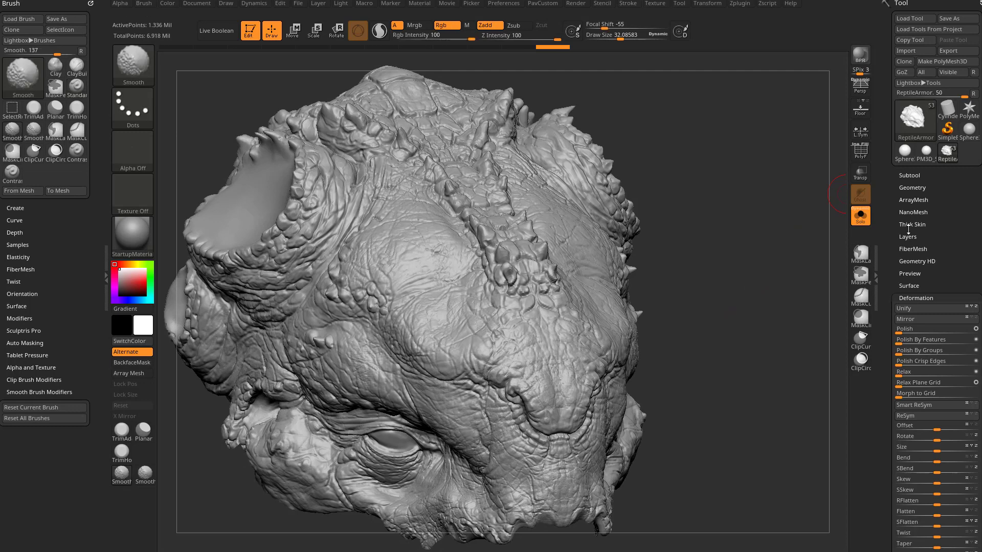
pyautogui.click(907, 235)
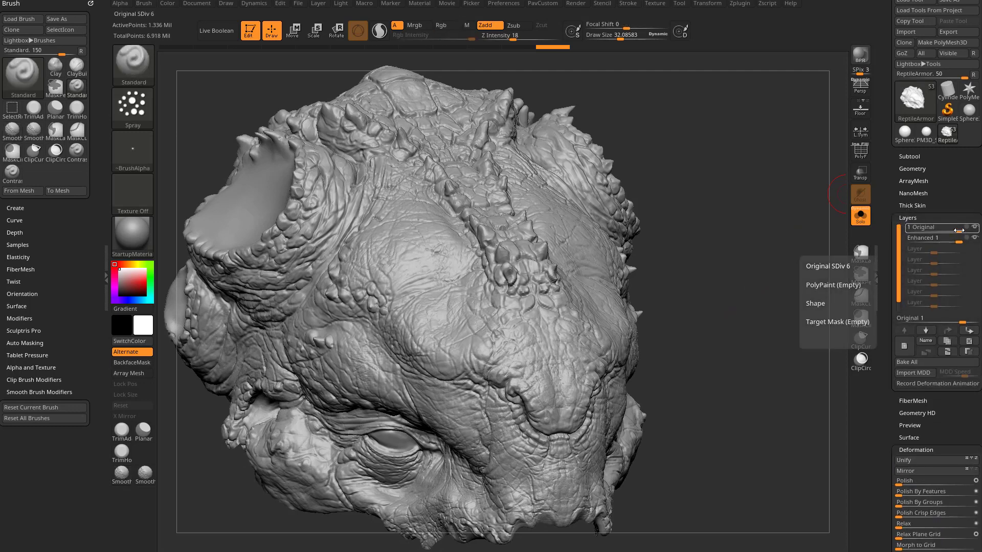
pyautogui.moveTo(931, 230)
pyautogui.mouseDown()
pyautogui.moveTo(895, 227)
pyautogui.moveTo(970, 238)
pyautogui.mouseUp()
pyautogui.click(970, 238)
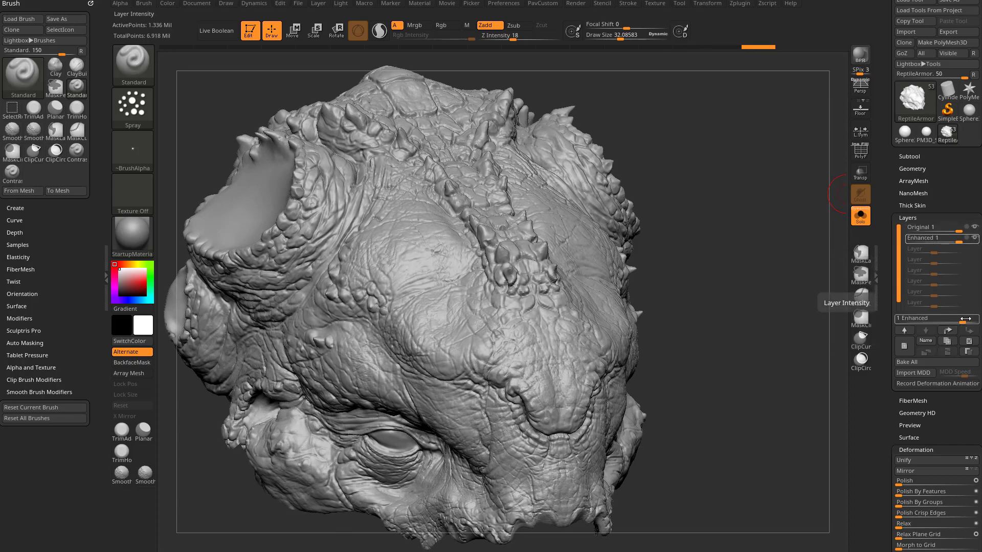
pyautogui.moveTo(967, 318)
pyautogui.mouseDown()
pyautogui.moveTo(942, 318)
pyautogui.moveTo(958, 320)
pyautogui.mouseUp()
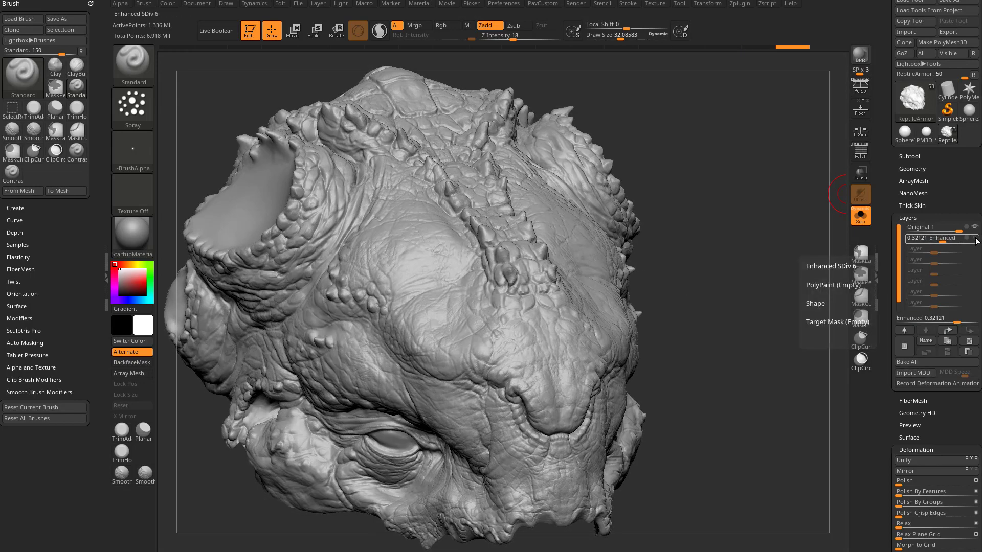
# - Set the Enhanced layer's intensity to 1 and bake all layers into the reptile head
pyautogui.click(941, 227)
pyautogui.hotkey('ctrl', 'shift', 'z')
pyautogui.hotkey('ctrl', 'shift', 'z')
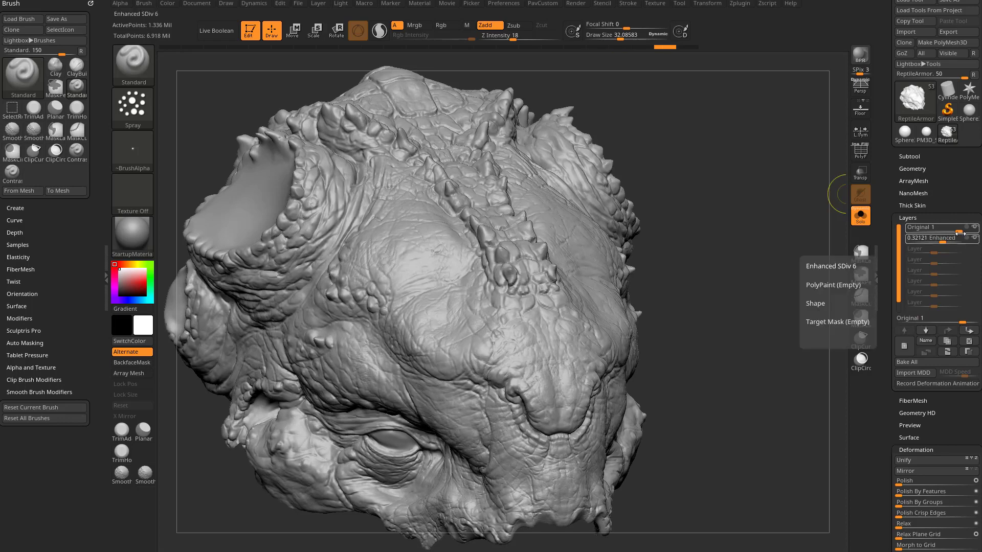
pyautogui.moveTo(949, 242); pyautogui.dragTo(978, 249)
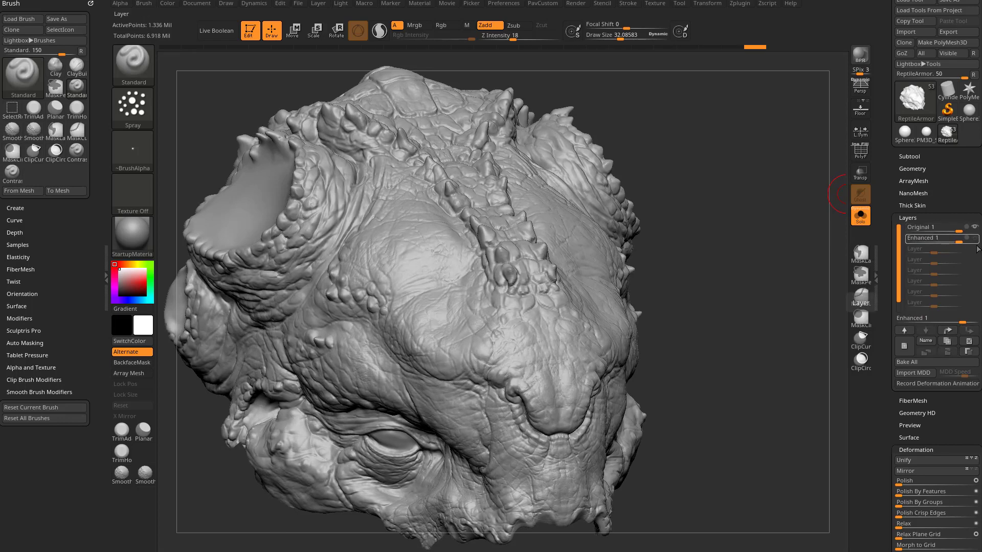
pyautogui.click(919, 362)
# - Choose the ContrastDelta brush, try it on the brow scales at a draw size of about 46, and undo the stroke
pyautogui.moveTo(767, 379); pyautogui.dragTo(797, 362)
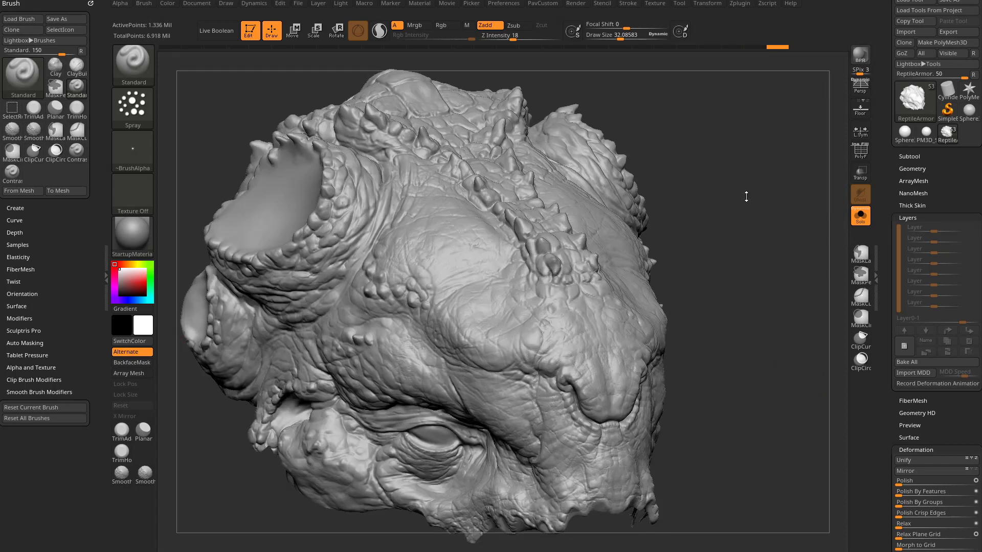
pyautogui.moveTo(747, 197)
pyautogui.mouseDown()
pyautogui.moveTo(772, 214)
pyautogui.moveTo(746, 199)
pyautogui.mouseUp()
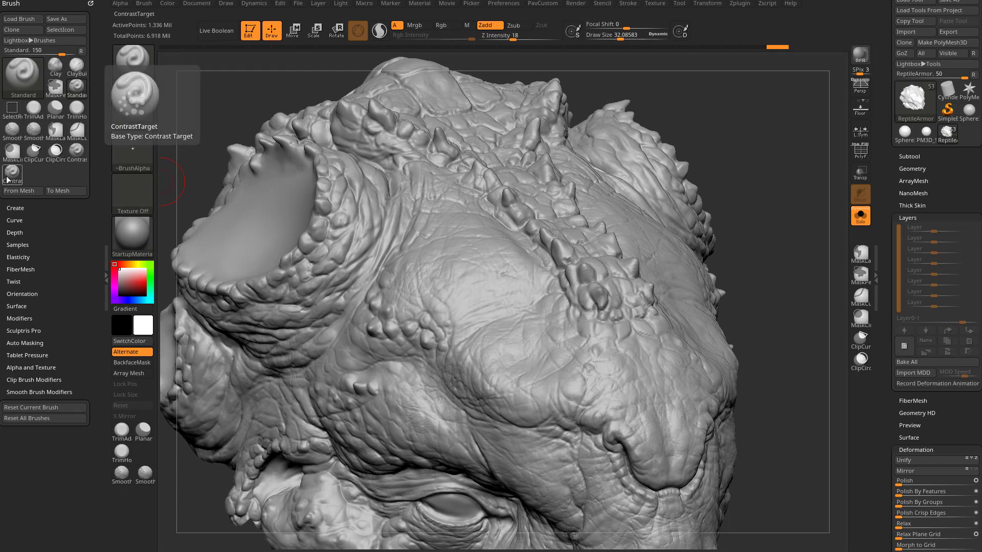
pyautogui.click(76, 151)
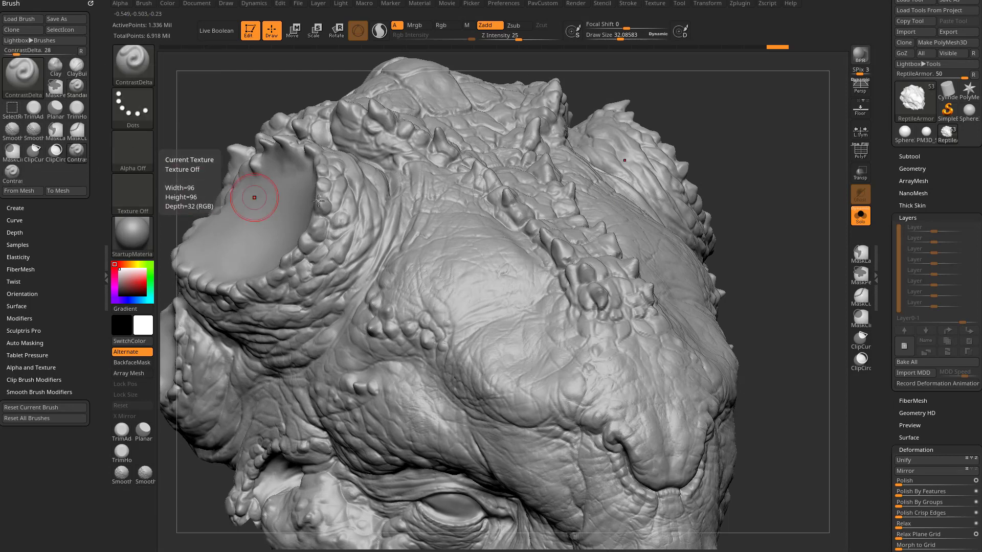
pyautogui.press('s')
pyautogui.moveTo(459, 280); pyautogui.dragTo(481, 279)
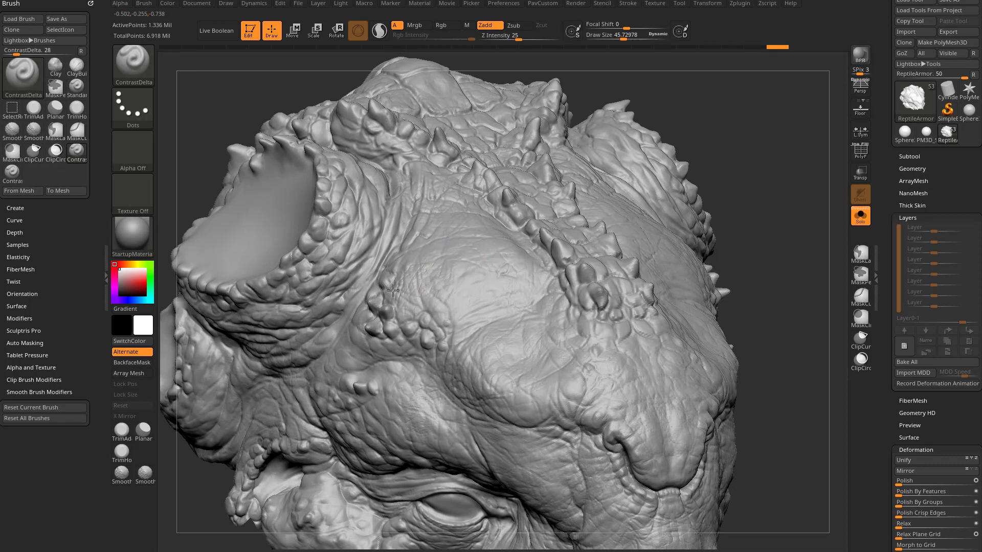
pyautogui.moveTo(387, 340)
pyautogui.mouseDown()
pyautogui.moveTo(430, 330)
pyautogui.moveTo(396, 319)
pyautogui.moveTo(463, 315)
pyautogui.mouseUp()
pyautogui.hotkey('ctrl', 'z')
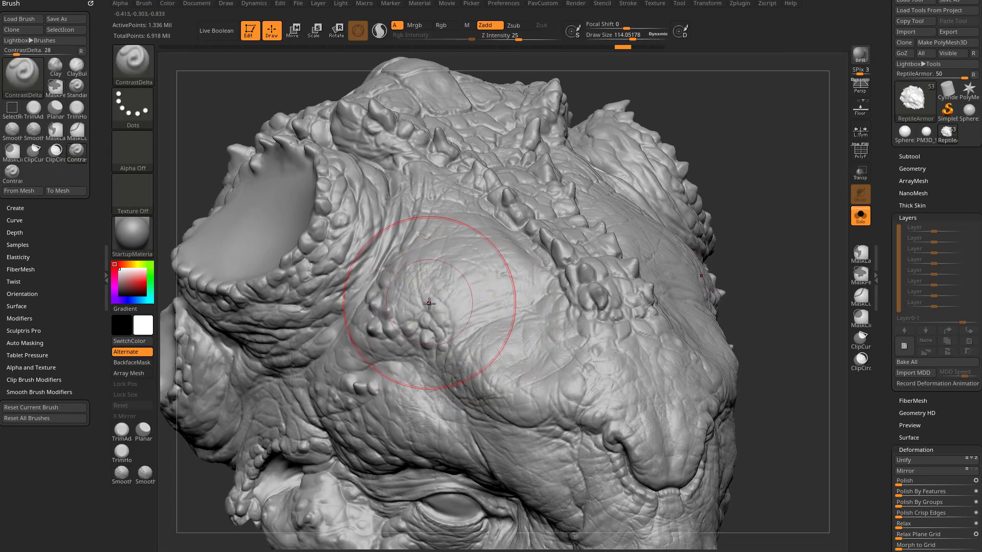
# - Try ContrastDelta strokes on the brow scales and toward the snout with draw size about 114, and undo them
pyautogui.moveTo(406, 307)
pyautogui.mouseDown()
pyautogui.moveTo(392, 311)
pyautogui.moveTo(387, 286)
pyautogui.moveTo(394, 312)
pyautogui.mouseUp()
pyautogui.hotkey('ctrl', 'z')
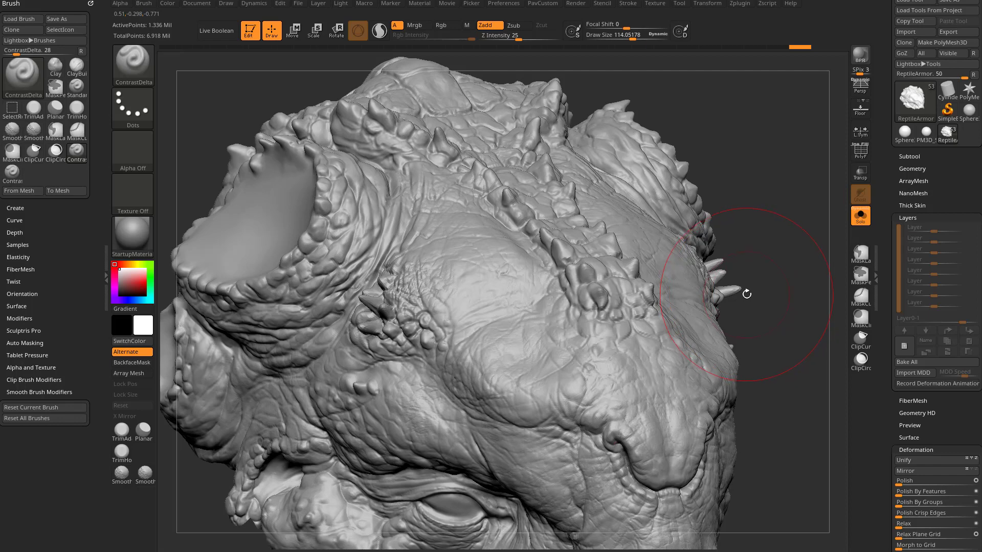
pyautogui.hotkey('ctrl', 'z')
pyautogui.hotkey('ctrl', 'z')
pyautogui.hotkey('ctrl', 'z')
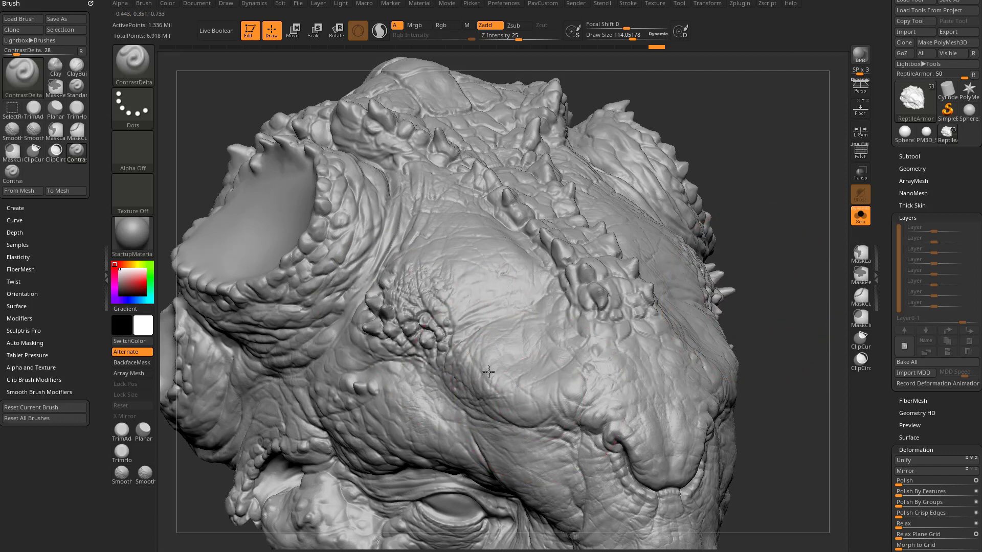
pyautogui.moveTo(488, 372); pyautogui.dragTo(558, 460)
pyautogui.hotkey('ctrl', 'z')
pyautogui.hotkey('ctrl', 'z')
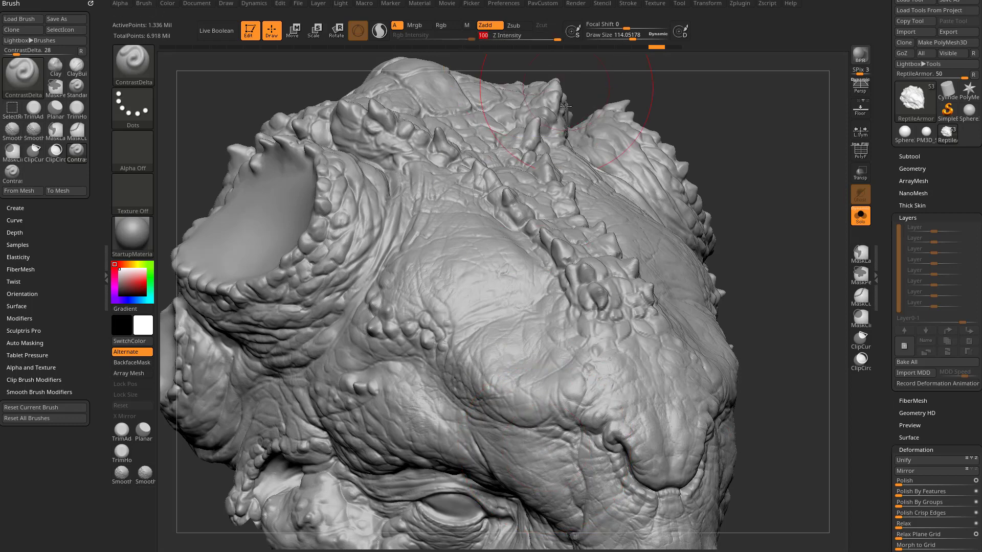
# - Try ContrastDelta strokes on the brow scales with Z Intensity at 100, and undo them
pyautogui.moveTo(409, 318); pyautogui.dragTo(417, 321)
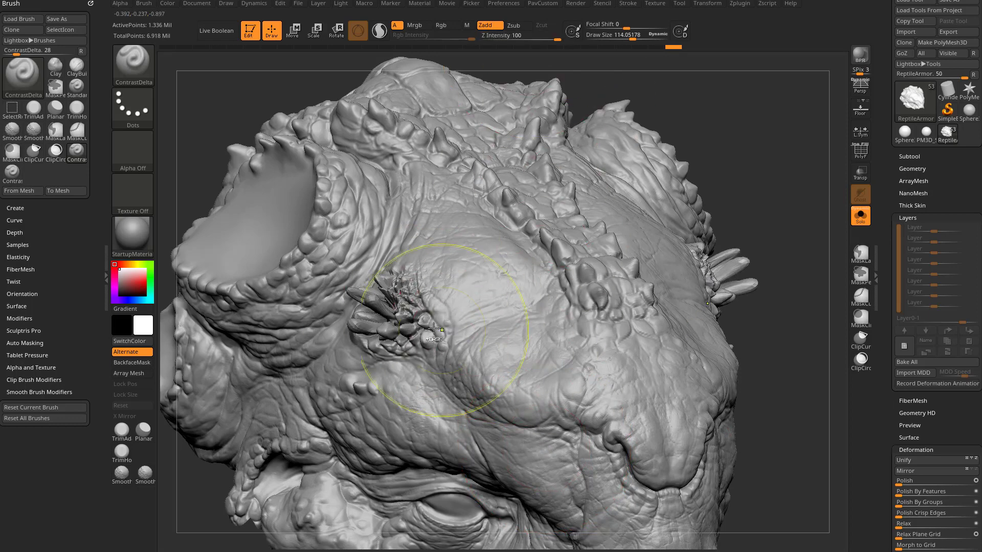
pyautogui.hotkey('ctrl', 'z')
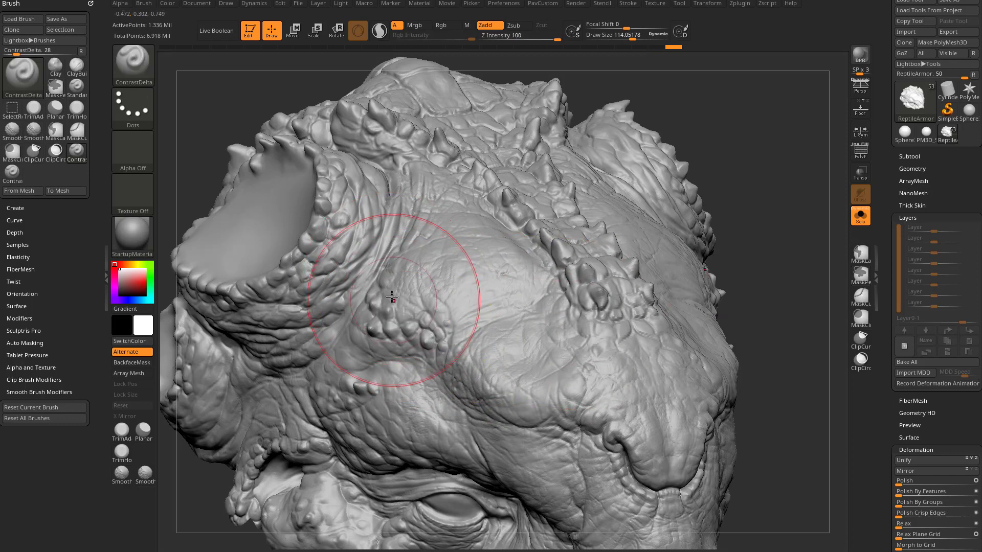
pyautogui.moveTo(383, 285); pyautogui.dragTo(429, 323)
pyautogui.hotkey('ctrl', 'z')
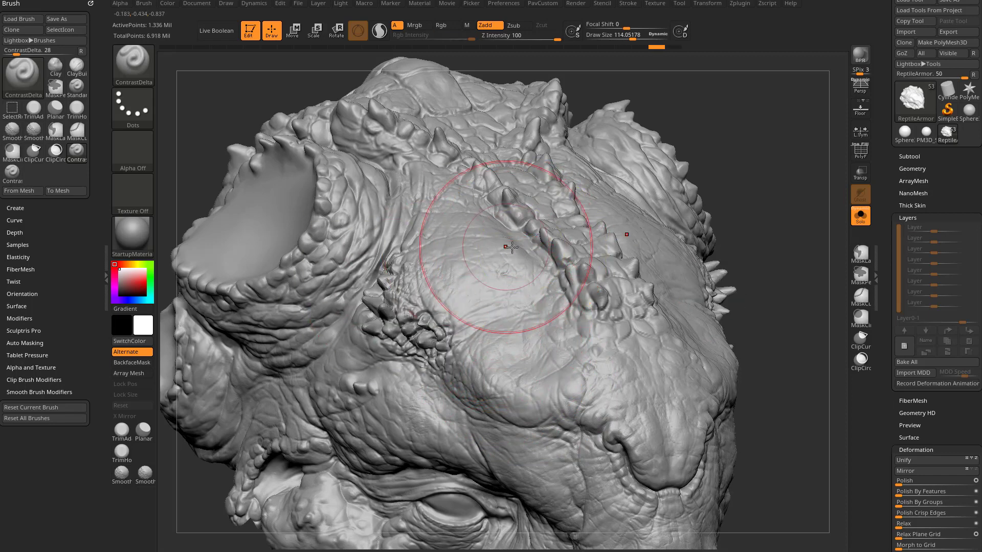
pyautogui.press('shift')
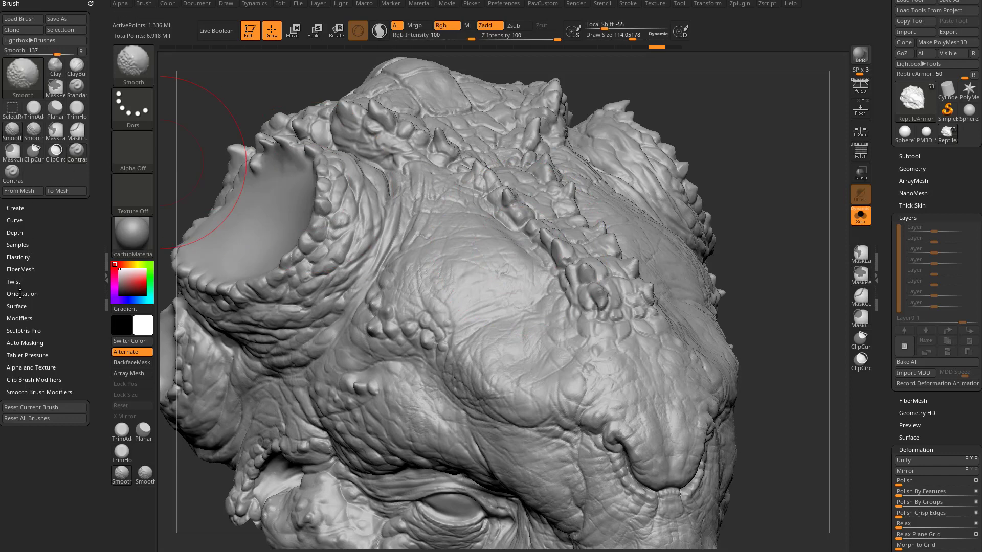
# - Set the ContrastDelta brush's Brush Modifier to 100, try a stroke over the brow scales, and undo it
pyautogui.click(19, 319)
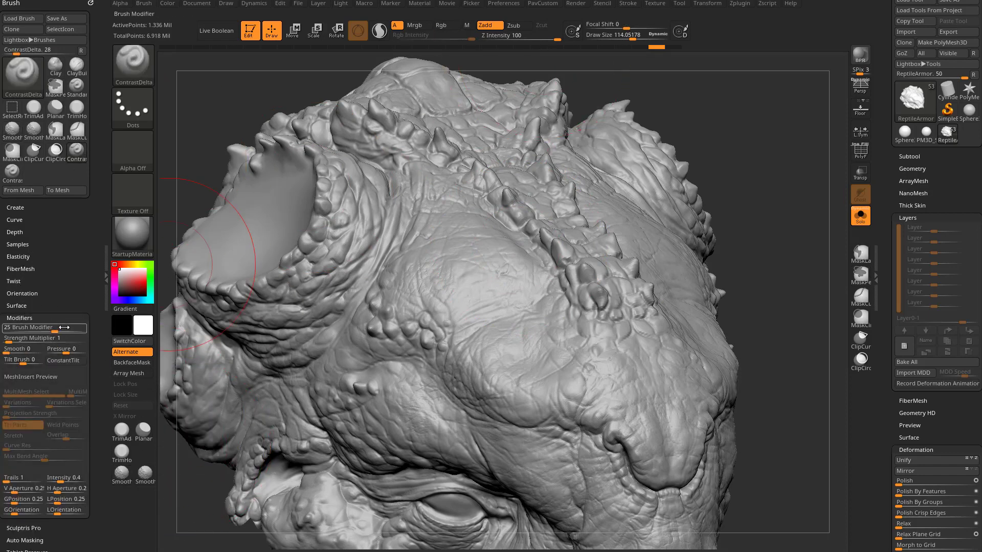
pyautogui.moveTo(60, 327); pyautogui.dragTo(83, 328)
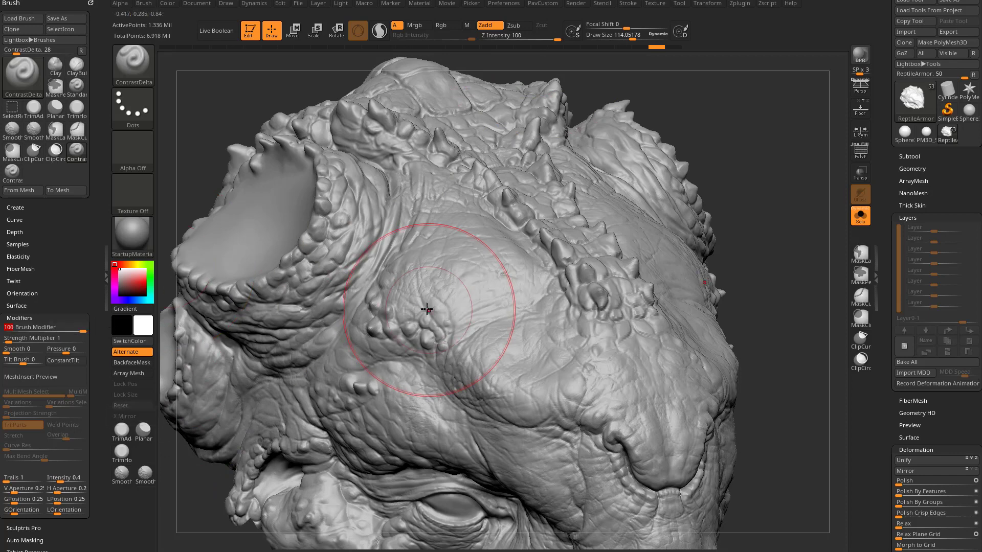
pyautogui.moveTo(407, 294)
pyautogui.mouseDown()
pyautogui.moveTo(424, 288)
pyautogui.moveTo(432, 324)
pyautogui.moveTo(412, 267)
pyautogui.moveTo(381, 291)
pyautogui.mouseUp()
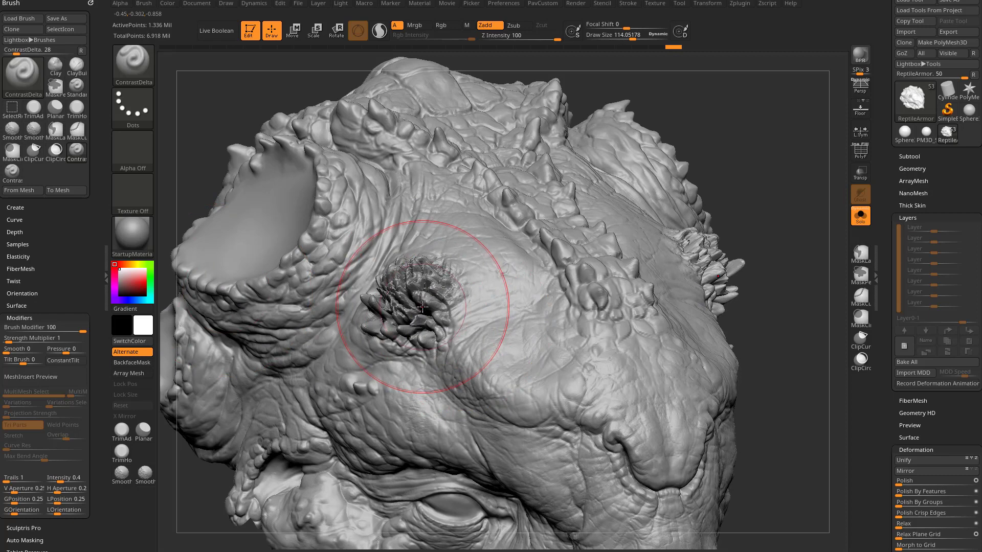
pyautogui.hotkey('ctrl', 'z')
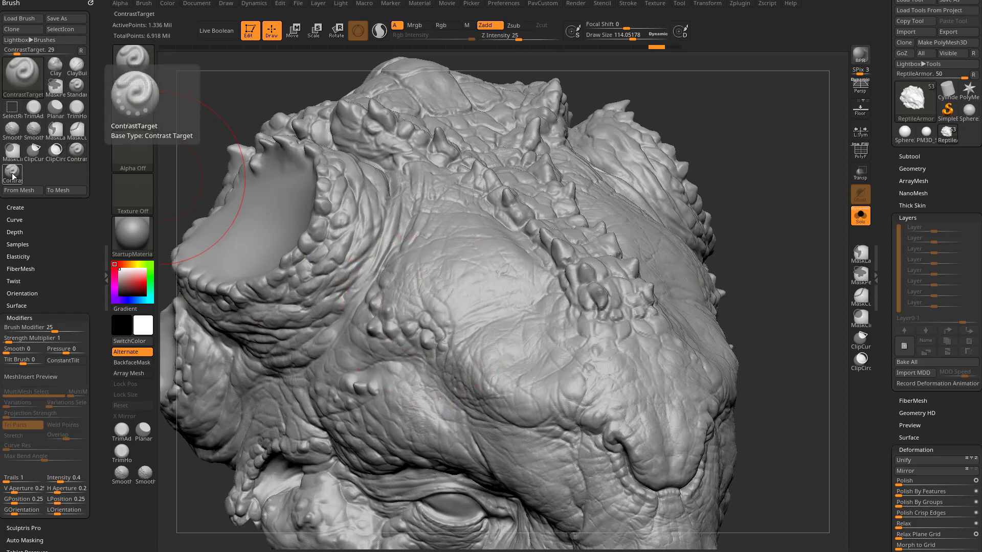
# - Strengthen the brow scales using the ContrastTarget brush with Z Intensity 100 and draw size about 95
pyautogui.press('s')
pyautogui.moveTo(421, 280)
pyautogui.mouseDown()
pyautogui.moveTo(430, 286)
pyautogui.moveTo(419, 326)
pyautogui.moveTo(442, 325)
pyautogui.mouseUp()
pyautogui.press('s')
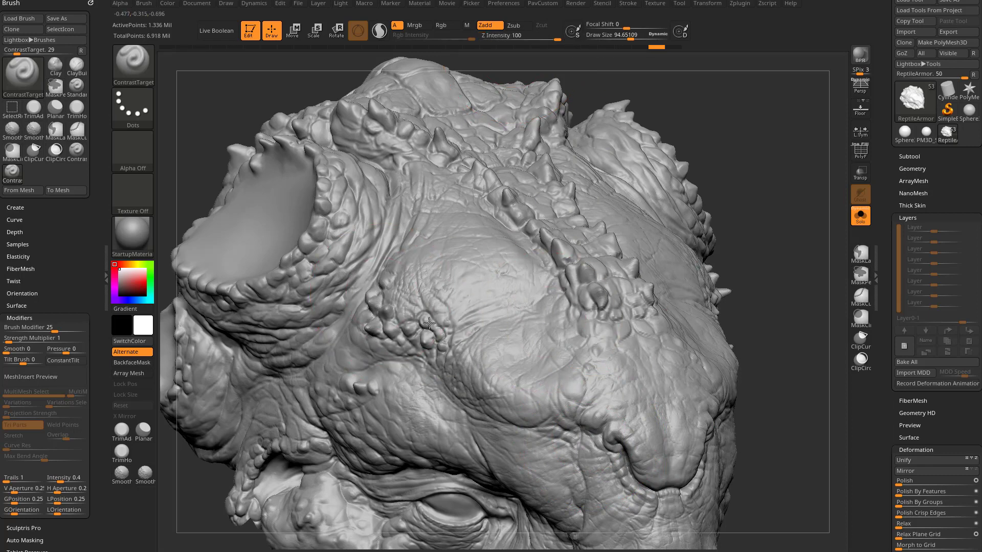
pyautogui.moveTo(428, 330)
pyautogui.mouseDown()
pyautogui.moveTo(383, 312)
pyautogui.moveTo(429, 335)
pyautogui.mouseUp()
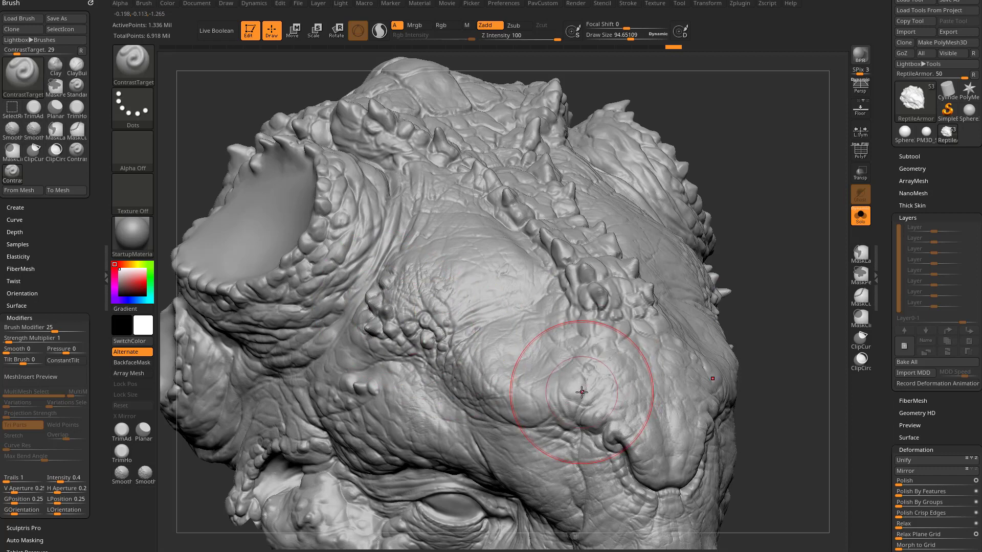
# - Undo the last stroke, set the ContrastTarget brush's Z Intensity to 25, try a stroke over the brow scales, and undo it
pyautogui.hotkey('ctrl', 'z')
pyautogui.click(531, 36)
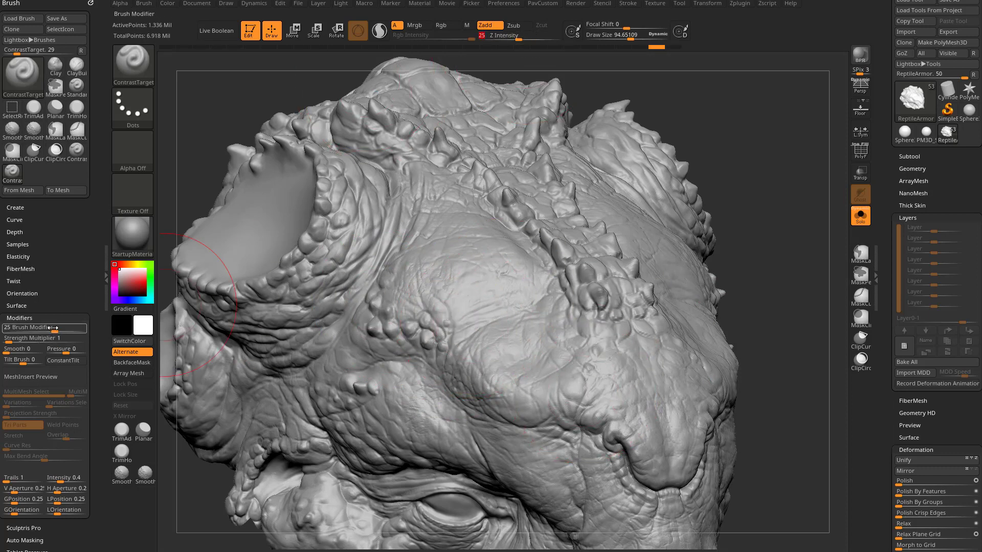
pyautogui.moveTo(54, 330); pyautogui.dragTo(41, 331)
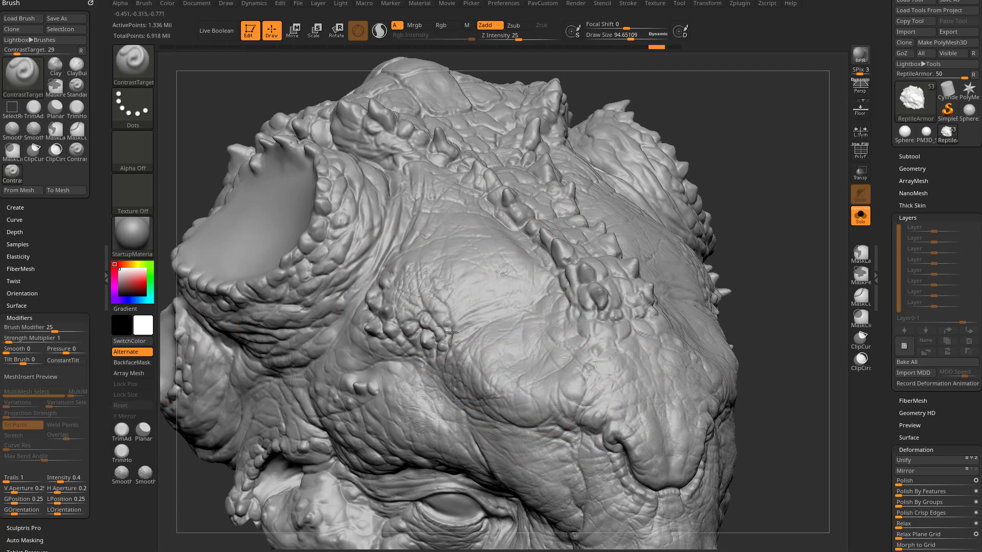
pyautogui.hotkey('ctrl', 'z')
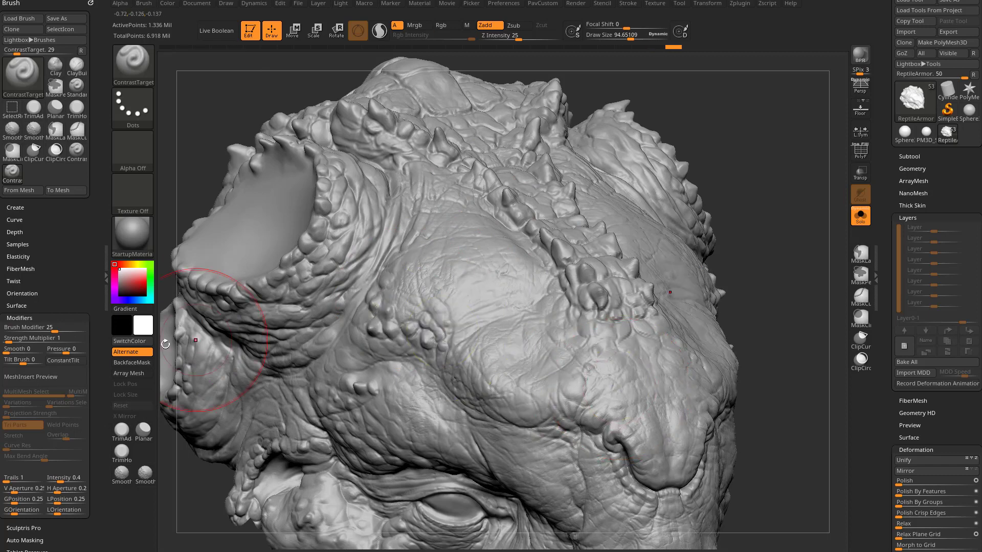
# - Set the Brush Modifier to 100, try ContrastTarget strokes over the brow scales at Z Intensity 25, and undo them
pyautogui.moveTo(60, 329); pyautogui.dragTo(304, 329)
pyautogui.moveTo(405, 307); pyautogui.dragTo(513, 358)
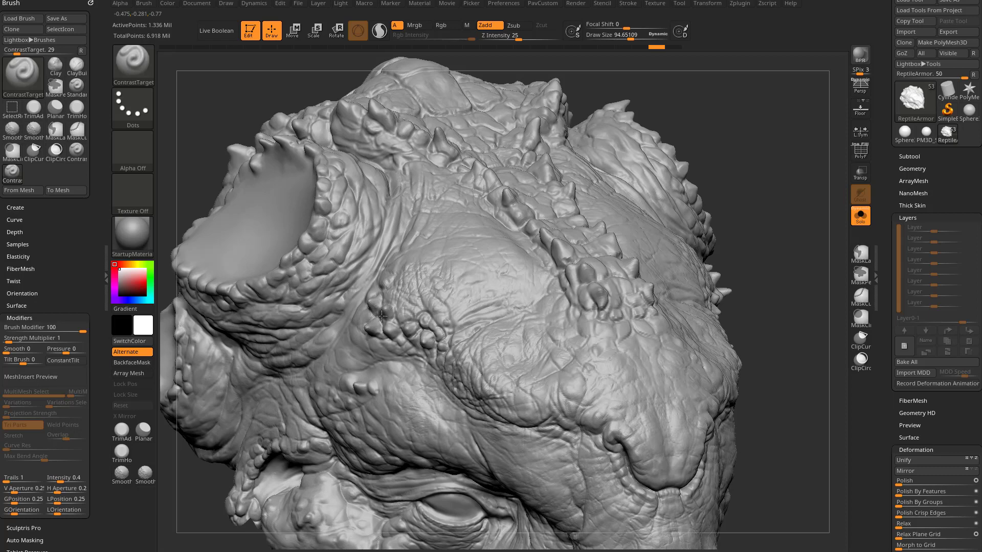
pyautogui.hotkey('ctrl', 'shift', 'z')
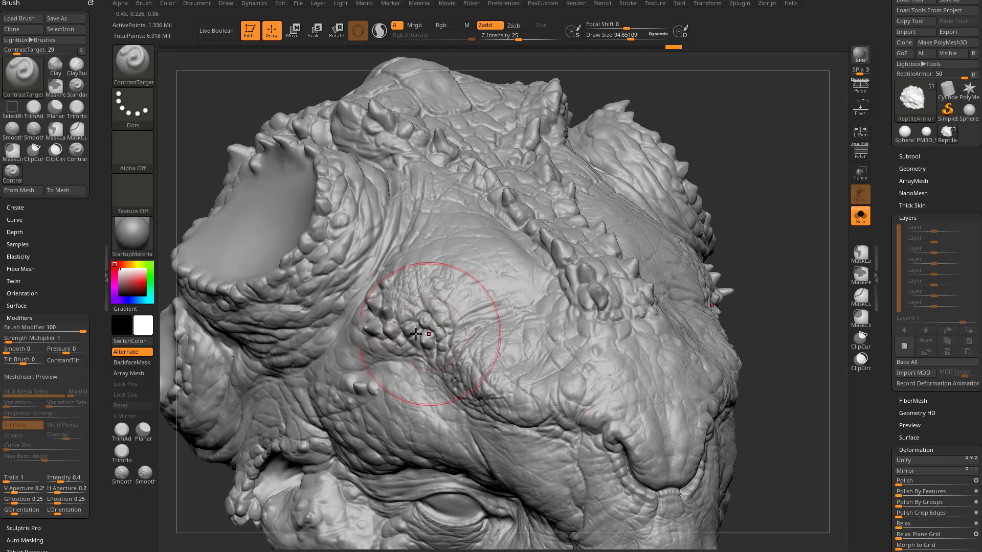
pyautogui.hotkey('ctrl', 'z')
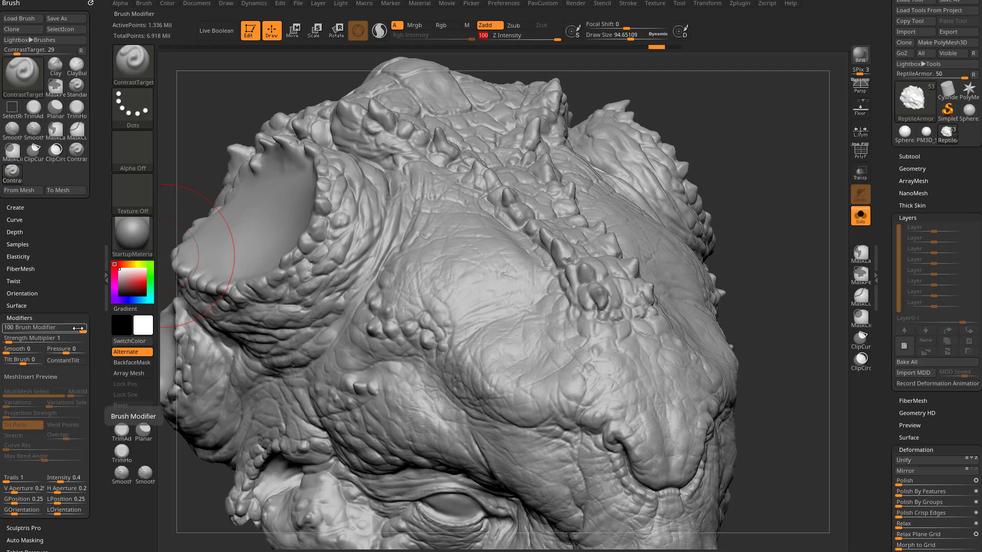
# - Try ContrastTarget strokes over the brow scales at Z Intensity 100 with Brush Modifier 6 and 54, and undo them
pyautogui.moveTo(78, 328); pyautogui.dragTo(49, 330)
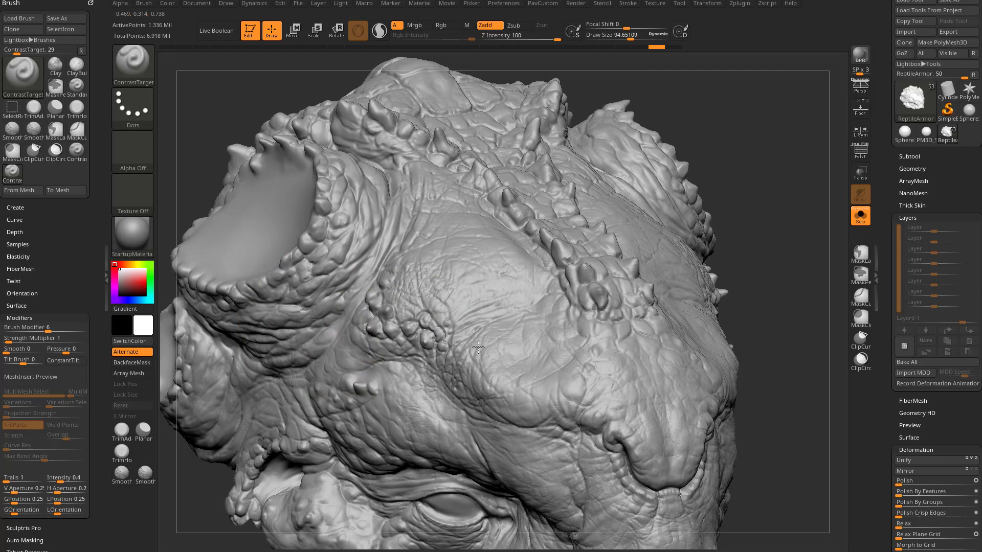
pyautogui.moveTo(66, 330); pyautogui.dragTo(67, 330)
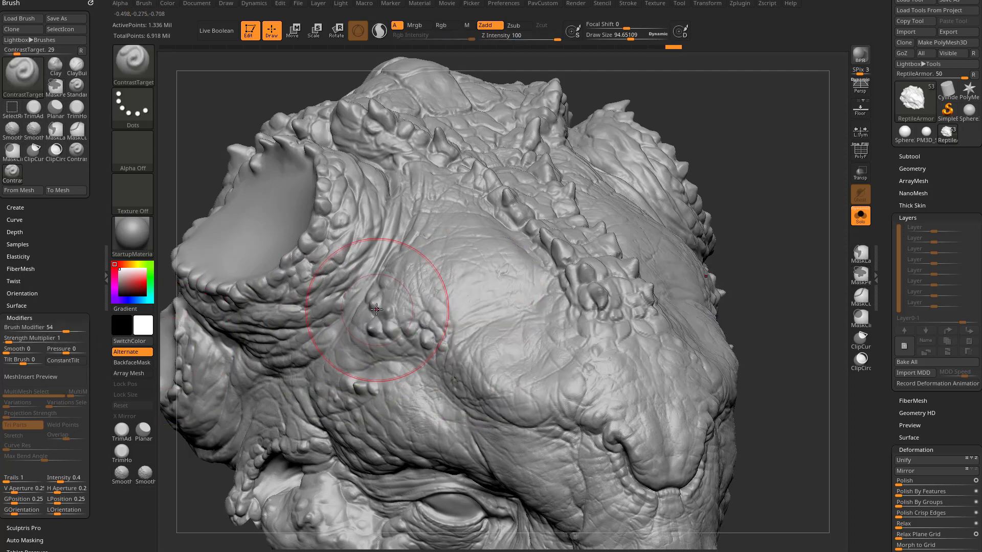
pyautogui.moveTo(380, 309); pyautogui.dragTo(365, 286)
pyautogui.hotkey('ctrl', 'z')
# - Set the Brush Modifier to 100, try a ContrastTarget stroke over the brow scales at Z Intensity 100, and undo it
pyautogui.moveTo(71, 330); pyautogui.dragTo(110, 327)
pyautogui.moveTo(394, 311); pyautogui.dragTo(356, 267)
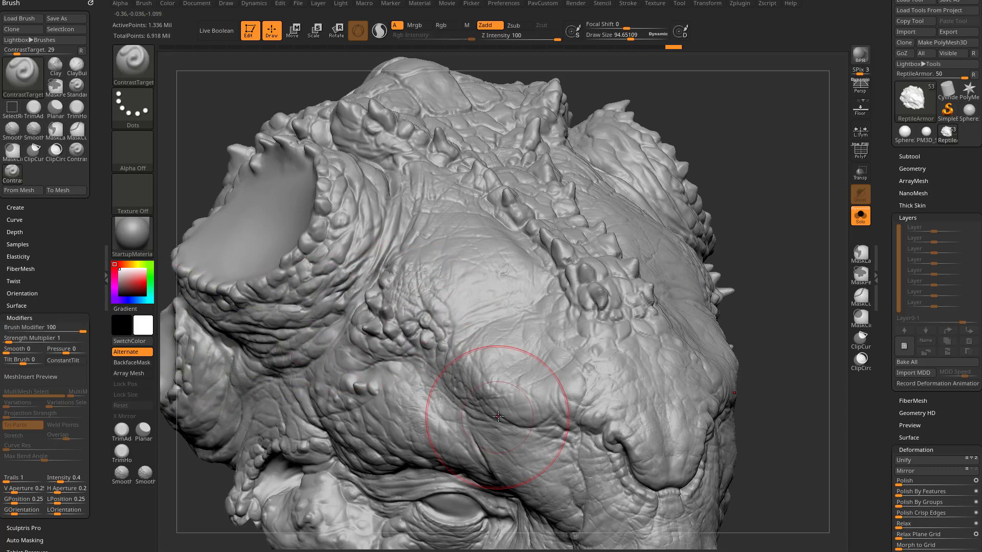
pyautogui.hotkey('ctrl', 'z')
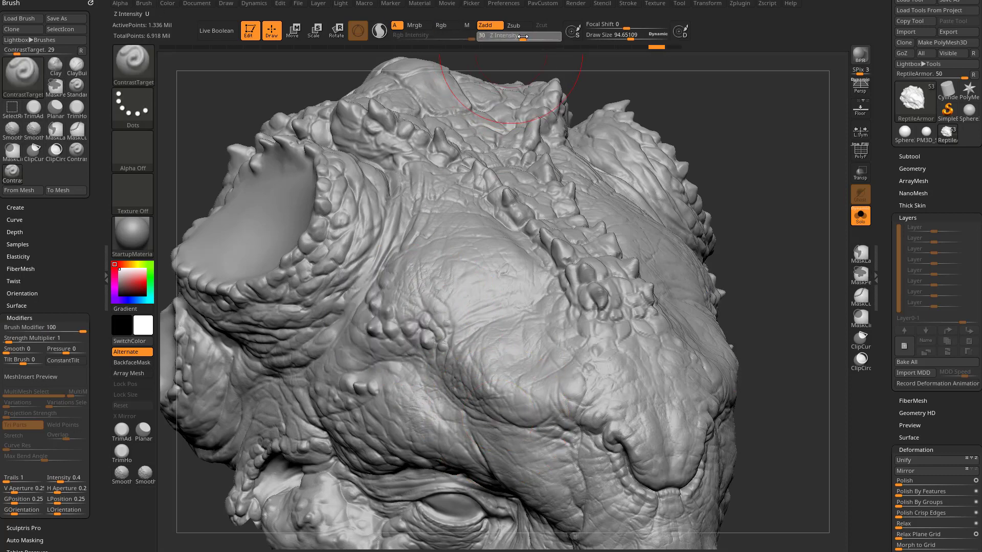
# - Lower the Z Intensity to 17, try a stroke over the brow scales, and undo it
pyautogui.moveTo(515, 38); pyautogui.dragTo(510, 38)
pyautogui.moveTo(394, 306); pyautogui.dragTo(423, 317)
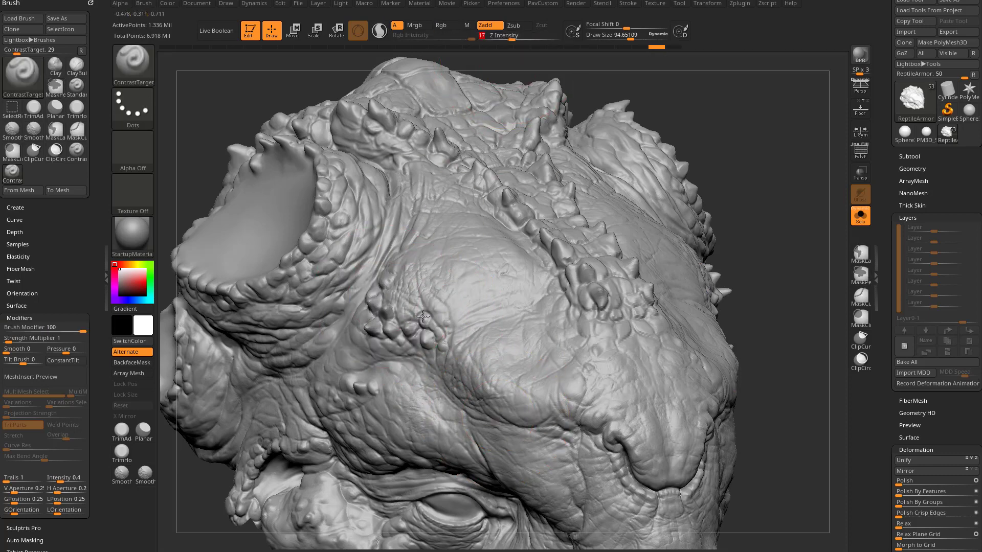
pyautogui.hotkey('ctrl', 'z')
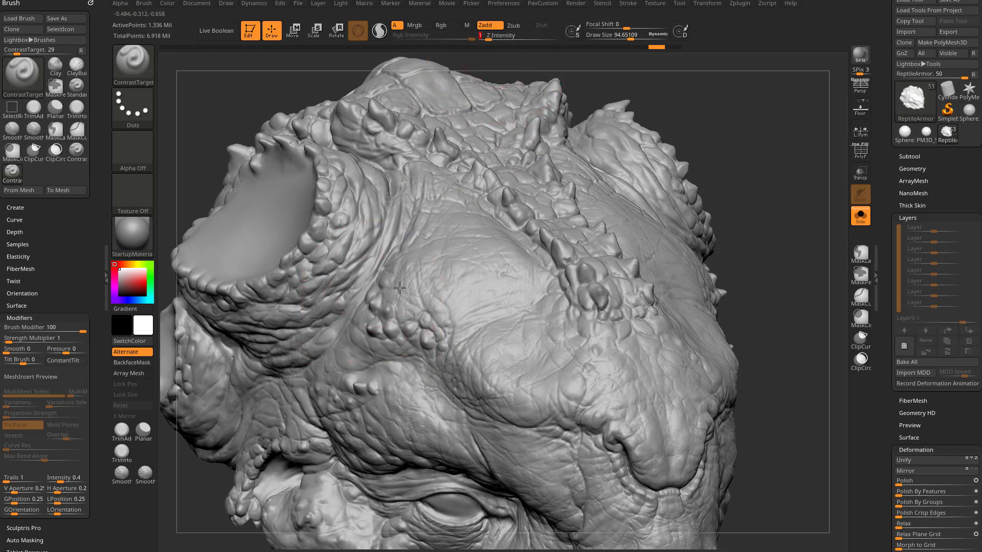
# - Try repeated ContrastTarget strokes over the brow scales at Z Intensity 1, and undo them
pyautogui.moveTo(478, 363); pyautogui.dragTo(389, 316)
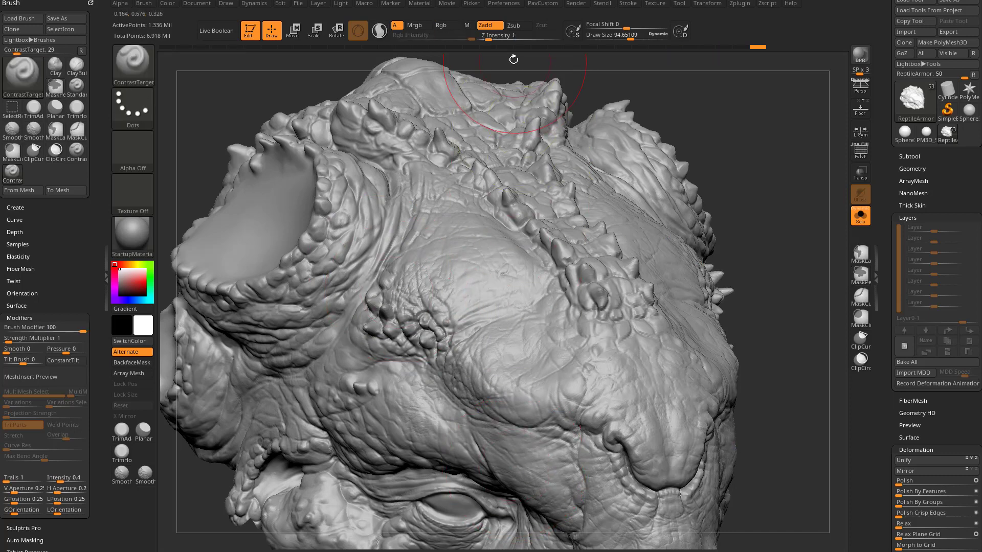
pyautogui.hotkey('ctrl', 'z')
pyautogui.hotkey('ctrl', 'z')
pyautogui.hotkey('ctrl', 'z')
pyautogui.hotkey('ctrl', 'z')
pyautogui.hotkey('ctrl', 'z')
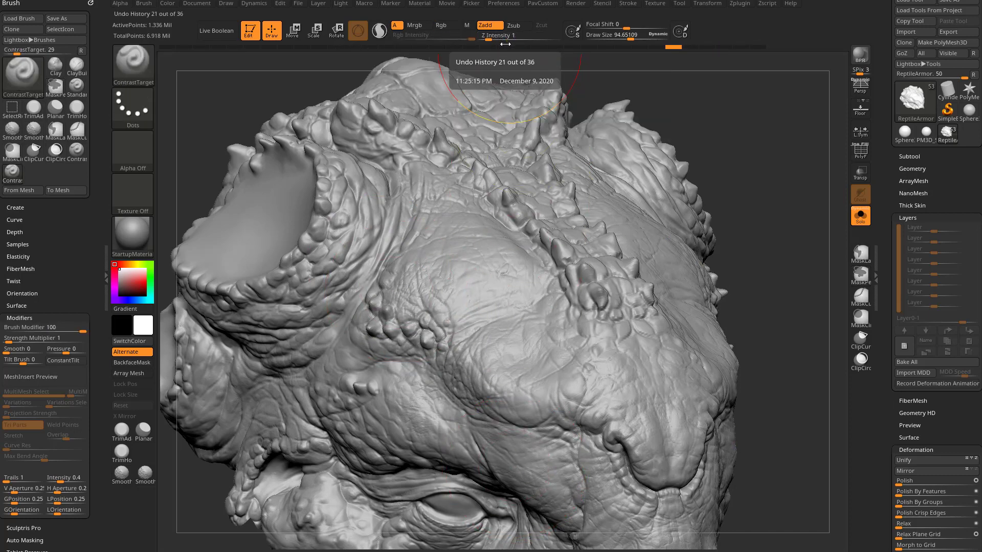
pyautogui.hotkey('ctrl', 'z')
# - Set the Z Intensity to 100, try a short stroke over the brow scales, and undo it
pyautogui.click(559, 37)
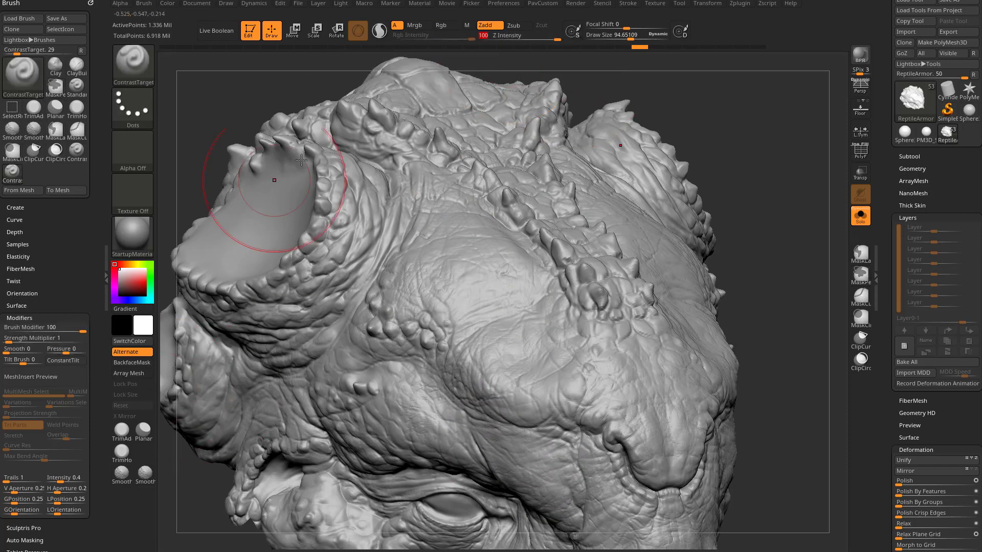
pyautogui.press('Return')
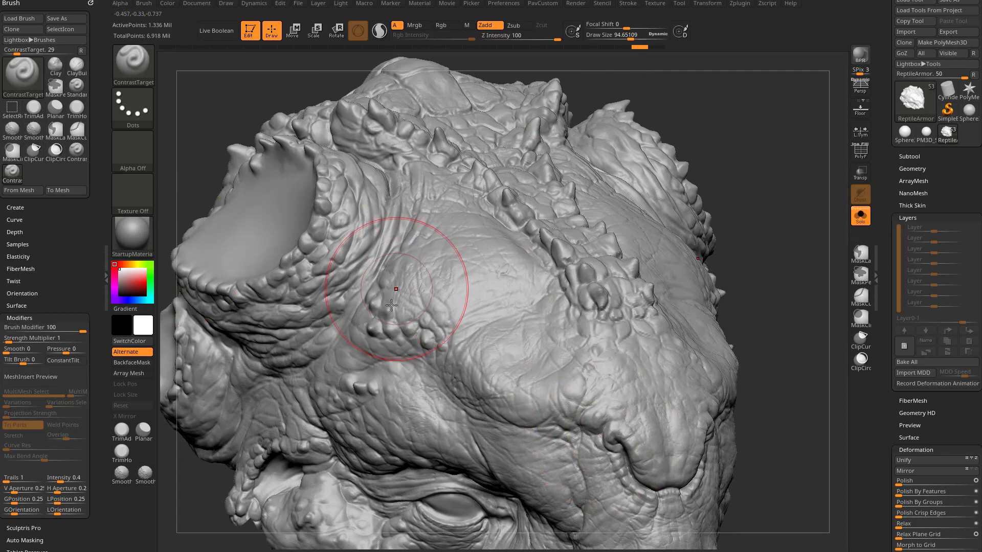
pyautogui.moveTo(391, 306)
pyautogui.mouseDown()
pyautogui.moveTo(415, 333)
pyautogui.moveTo(432, 302)
pyautogui.moveTo(389, 289)
pyautogui.mouseUp()
pyautogui.hotkey('ctrl', 'z')
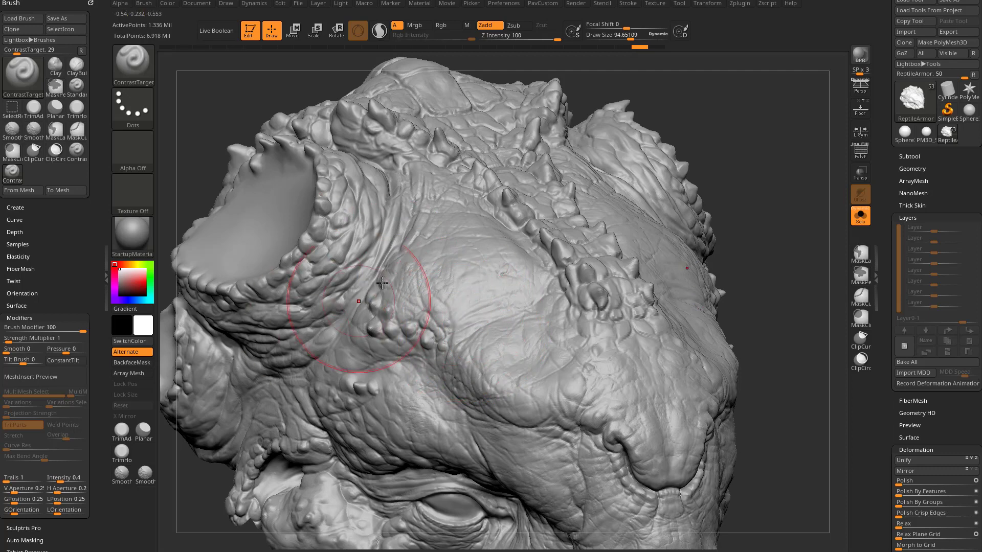
# - Try several overlapping ContrastTarget strokes from the brow scales toward the snout at Z Intensity 100, and undo them
pyautogui.moveTo(475, 290)
pyautogui.mouseDown()
pyautogui.moveTo(405, 262)
pyautogui.moveTo(339, 281)
pyautogui.moveTo(420, 329)
pyautogui.moveTo(390, 276)
pyautogui.mouseUp()
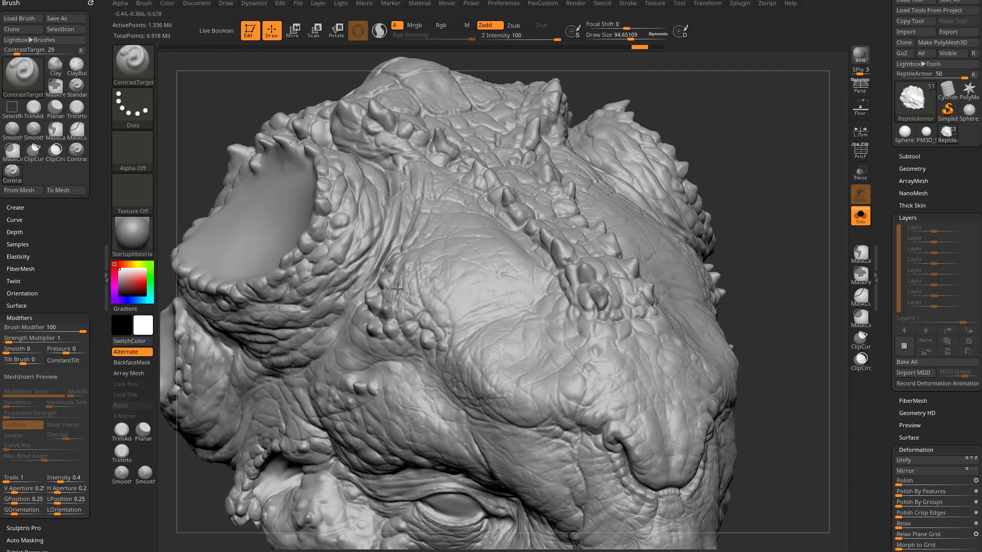
pyautogui.moveTo(435, 316); pyautogui.dragTo(479, 363)
pyautogui.moveTo(415, 295)
pyautogui.mouseDown()
pyautogui.moveTo(402, 294)
pyautogui.moveTo(516, 365)
pyautogui.mouseUp()
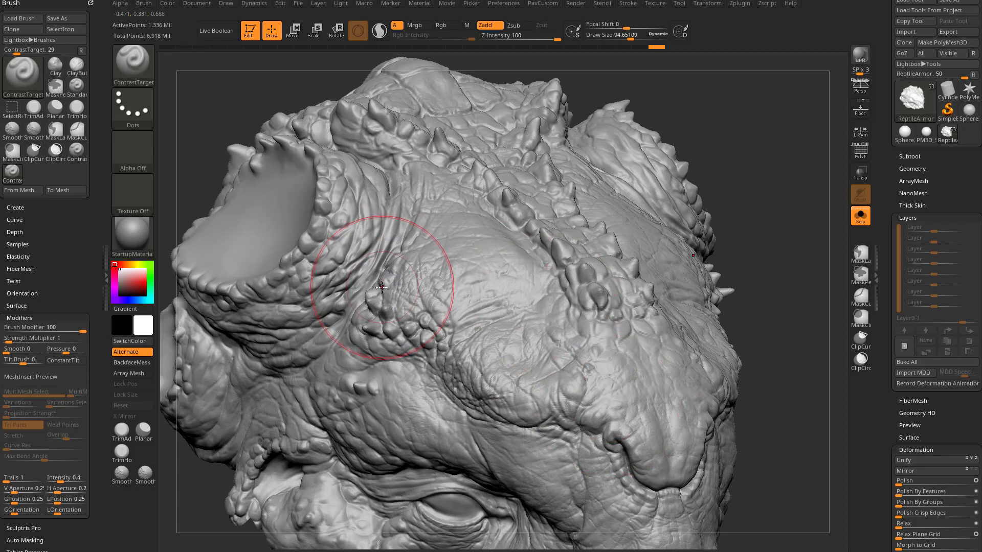
pyautogui.moveTo(383, 279)
pyautogui.mouseDown()
pyautogui.moveTo(435, 335)
pyautogui.moveTo(498, 381)
pyautogui.moveTo(524, 422)
pyautogui.mouseUp()
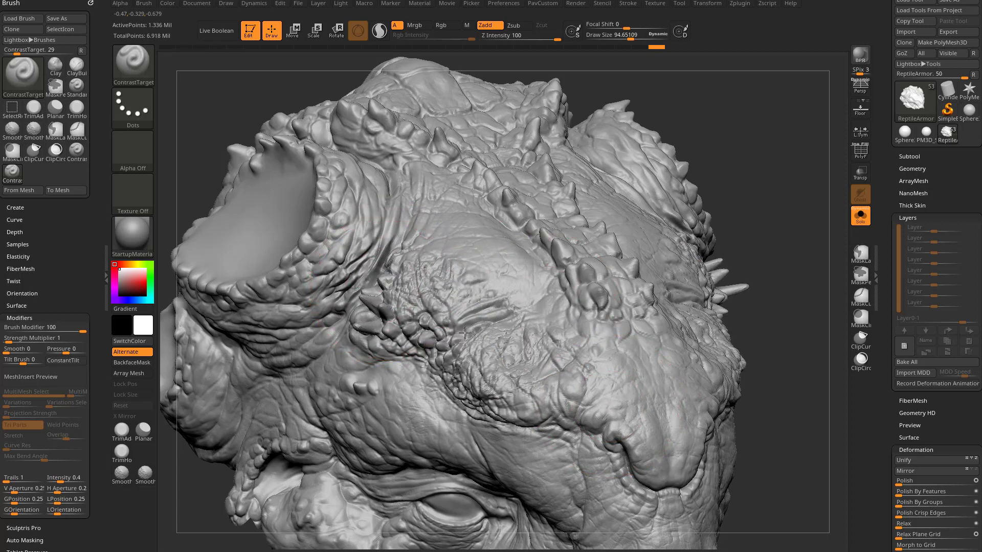
pyautogui.hotkey('ctrl', 'z')
pyautogui.hotkey('ctrl', 'z')
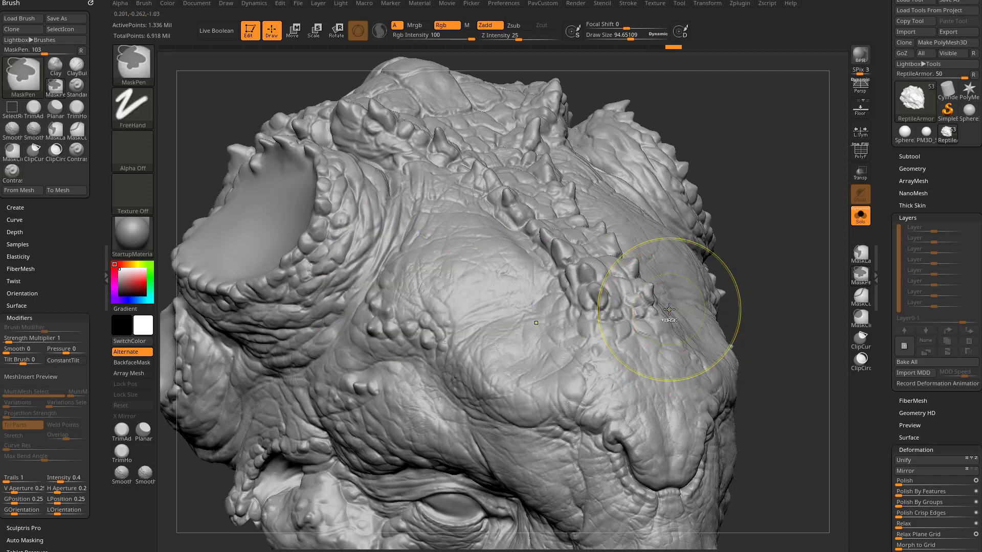
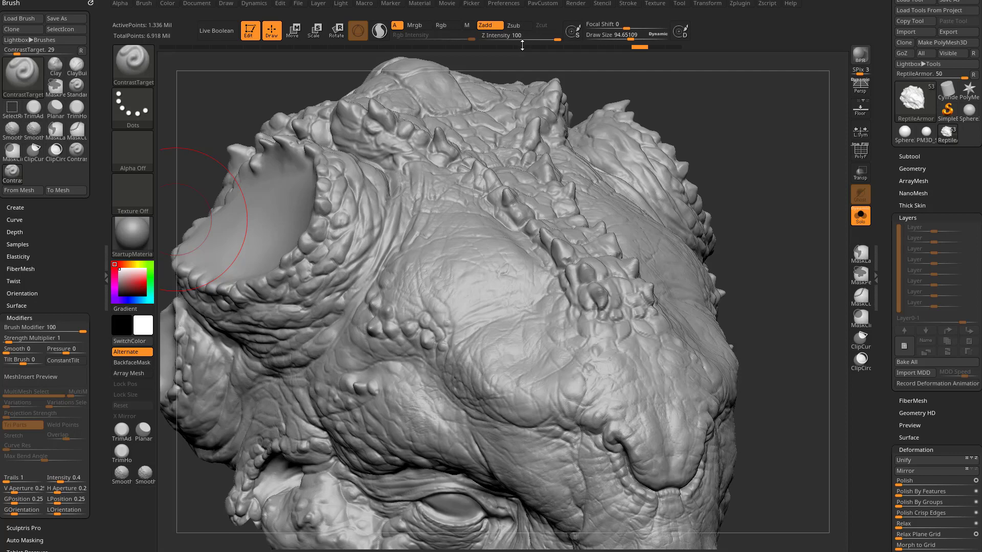
# - Set the ContrastTarget brush's Z Intensity to 25 and reduce its draw size to about 46
pyautogui.click(527, 38)
pyautogui.write('35')
pyautogui.moveTo(533, 38); pyautogui.dragTo(531, 39)
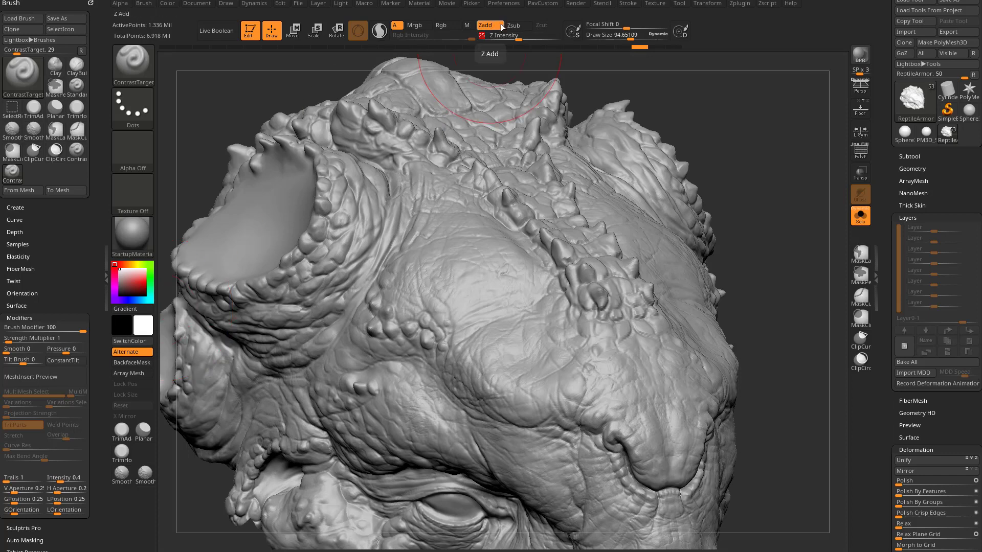
pyautogui.press('s')
pyautogui.moveTo(489, 302); pyautogui.dragTo(482, 303)
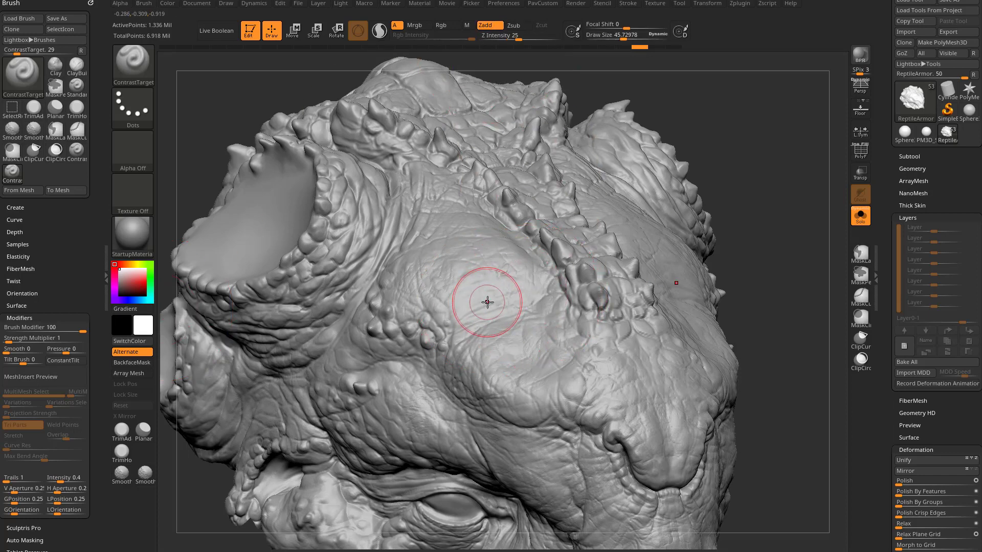
# - Set the Brush Modifier to -100, try smoothing the brow scales with a ContrastTarget stroke, and undo it
pyautogui.moveTo(77, 328); pyautogui.dragTo(39, 329)
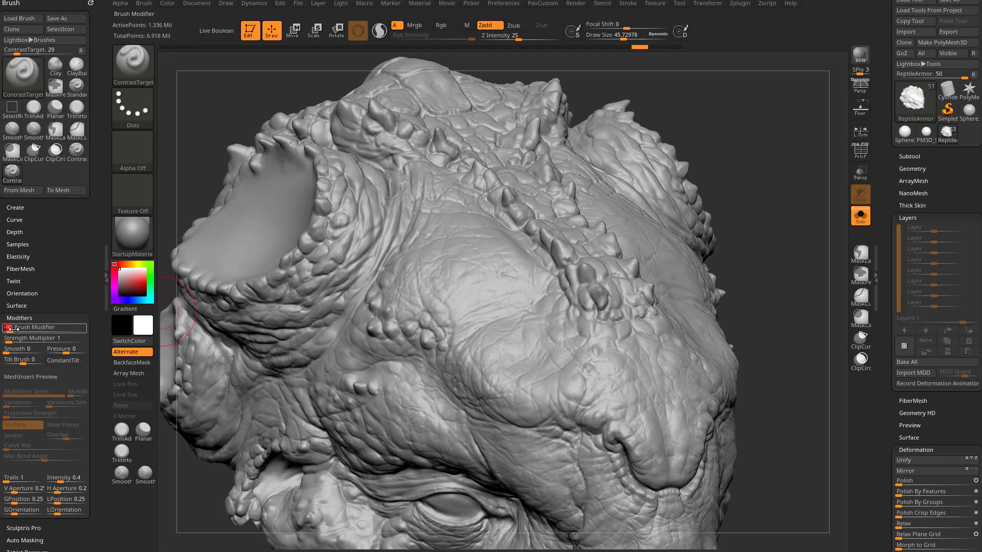
pyautogui.click(14, 331)
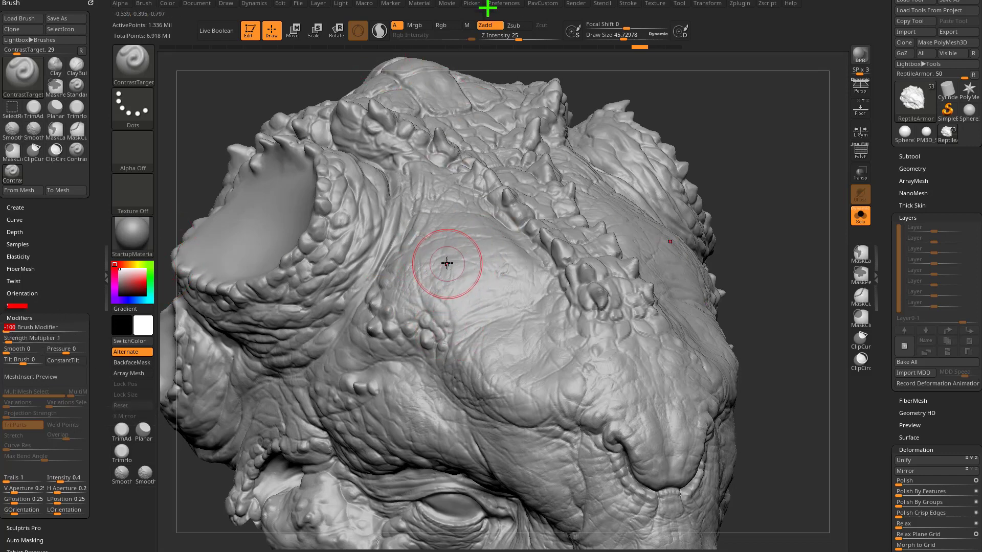
pyautogui.moveTo(443, 263)
pyautogui.mouseDown()
pyautogui.moveTo(406, 264)
pyautogui.moveTo(448, 263)
pyautogui.moveTo(466, 298)
pyautogui.moveTo(417, 307)
pyautogui.moveTo(410, 261)
pyautogui.mouseUp()
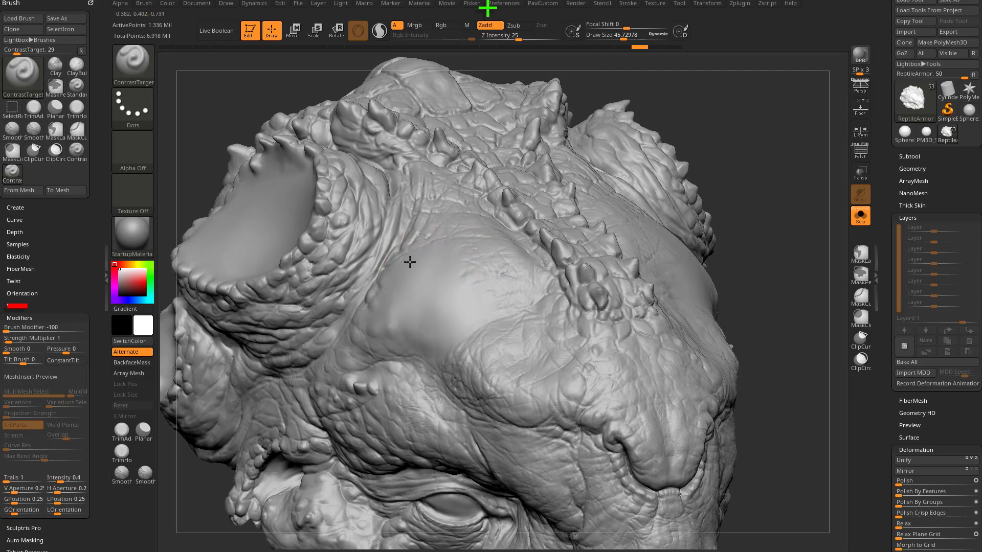
pyautogui.hotkey('ctrl', 'z')
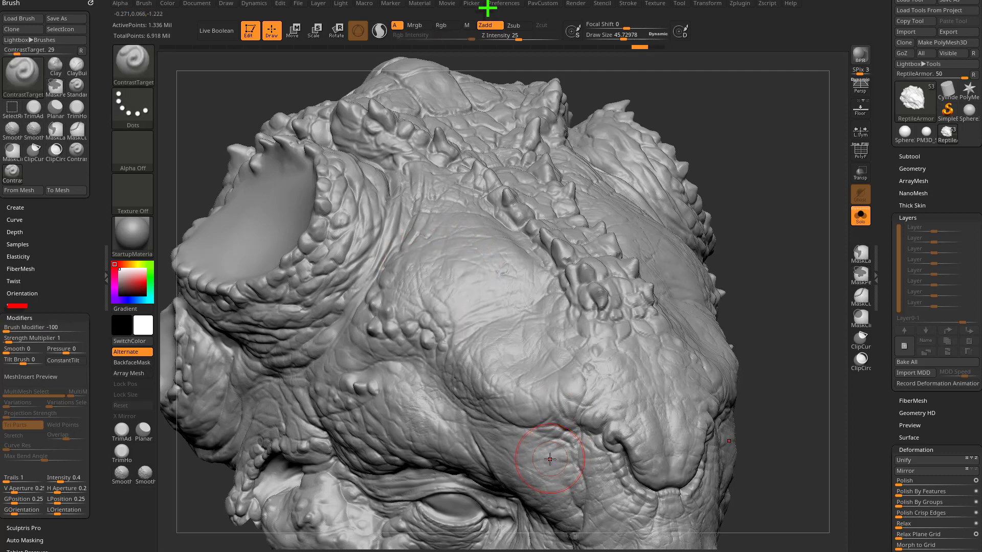
# - Set the Brush Modifier to 59, try a ContrastTarget stroke over the brow scales, and undo it
pyautogui.click(34, 330)
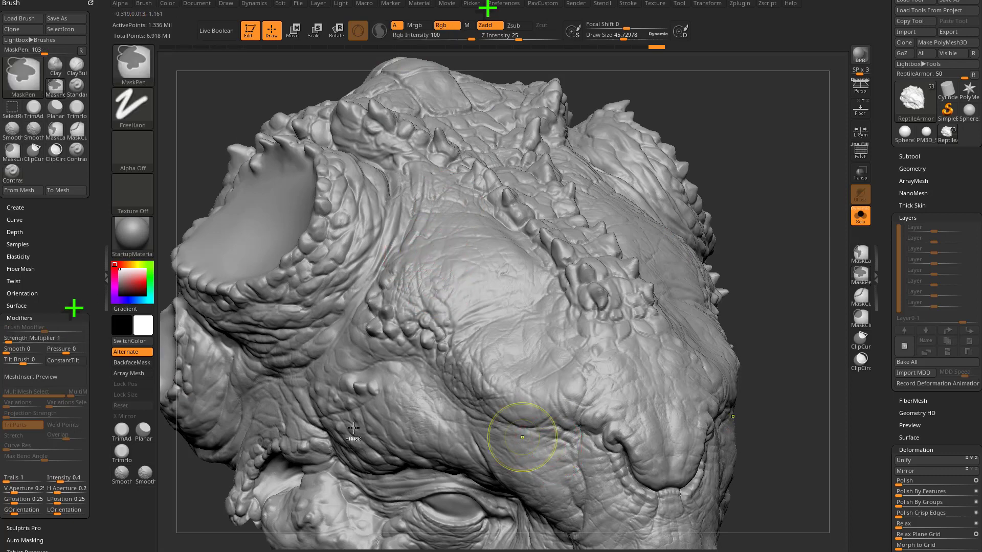
pyautogui.hotkey('ctrl', 'z')
pyautogui.moveTo(390, 290)
pyautogui.mouseDown()
pyautogui.moveTo(411, 316)
pyautogui.moveTo(450, 328)
pyautogui.mouseUp()
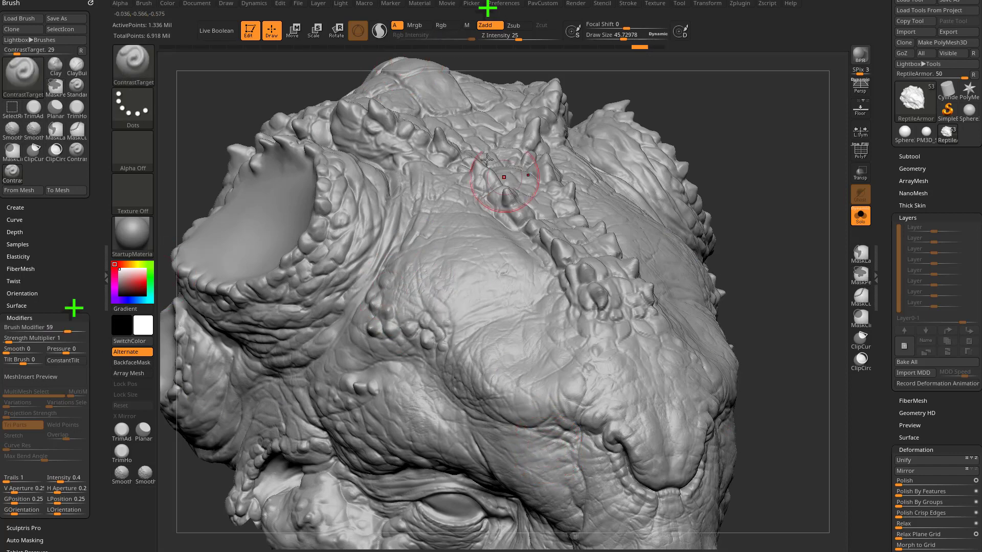
# - Set the Brush Modifier to 100 and switch the brush to Zsub, try a stroke over the brow scales, and undo it
pyautogui.click(22, 326)
pyautogui.write('100')
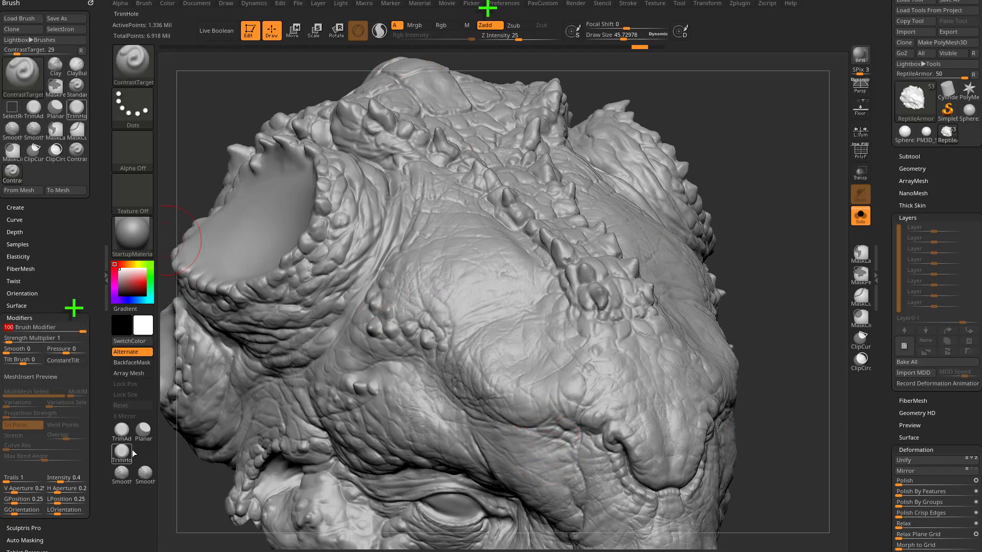
pyautogui.click(513, 27)
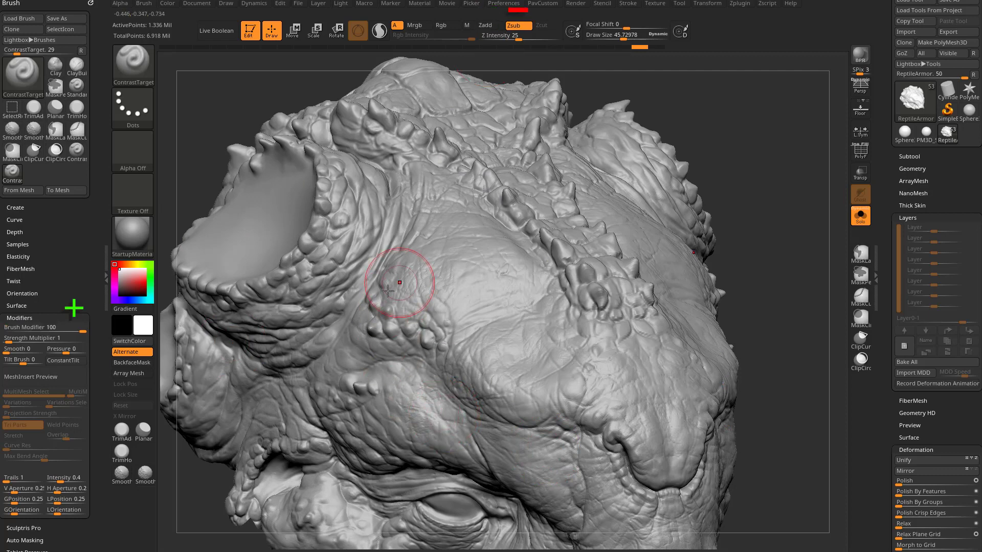
pyautogui.keyDown('alt'); pyautogui.moveTo(388, 290); pyautogui.dragTo(488, 384); pyautogui.keyUp('alt')
pyautogui.hotkey('ctrl', 'z')
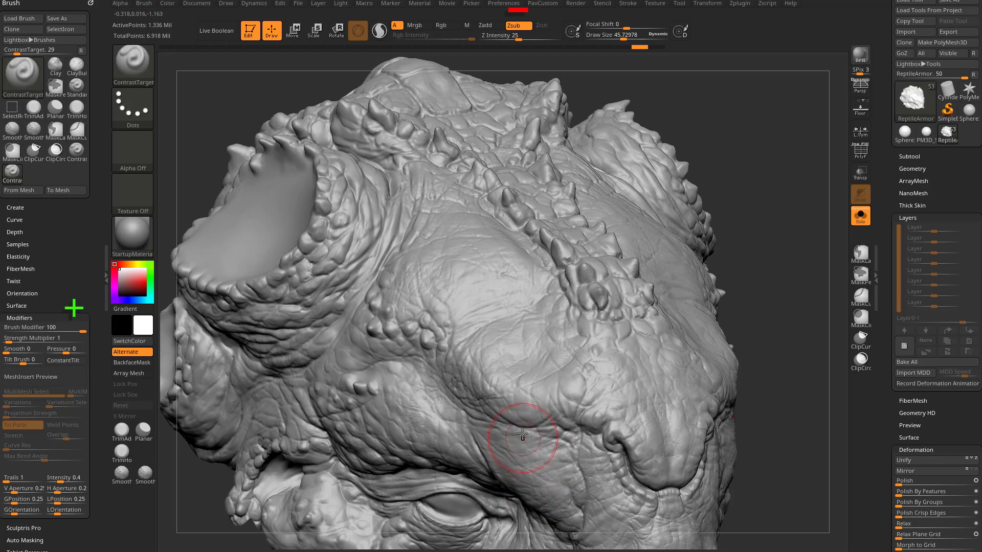
# - Set the Brush Modifier to -100 and stroke over the brow scales with the ContrastTarget brush in Zsub mode
pyautogui.moveTo(82, 330); pyautogui.dragTo(4, 329)
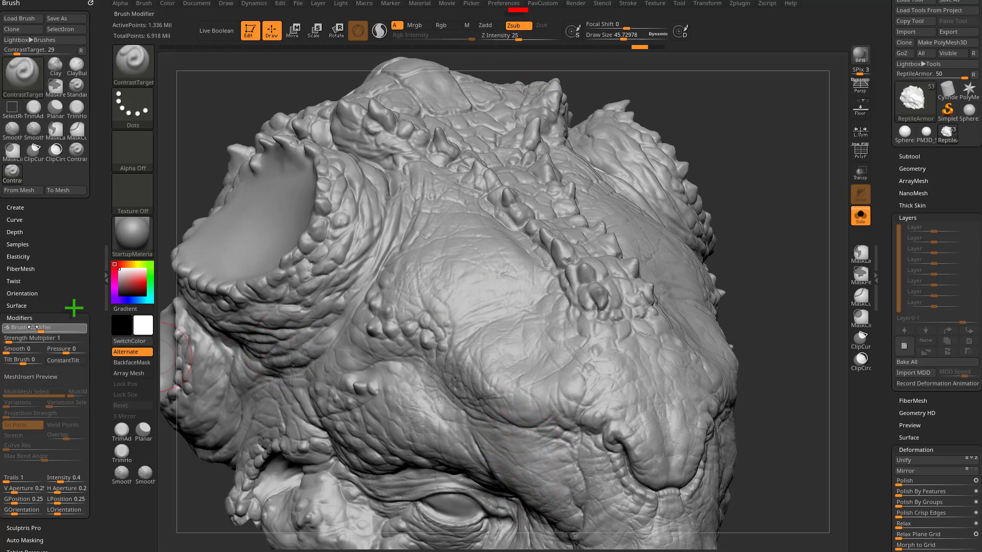
pyautogui.moveTo(397, 281); pyautogui.dragTo(391, 317)
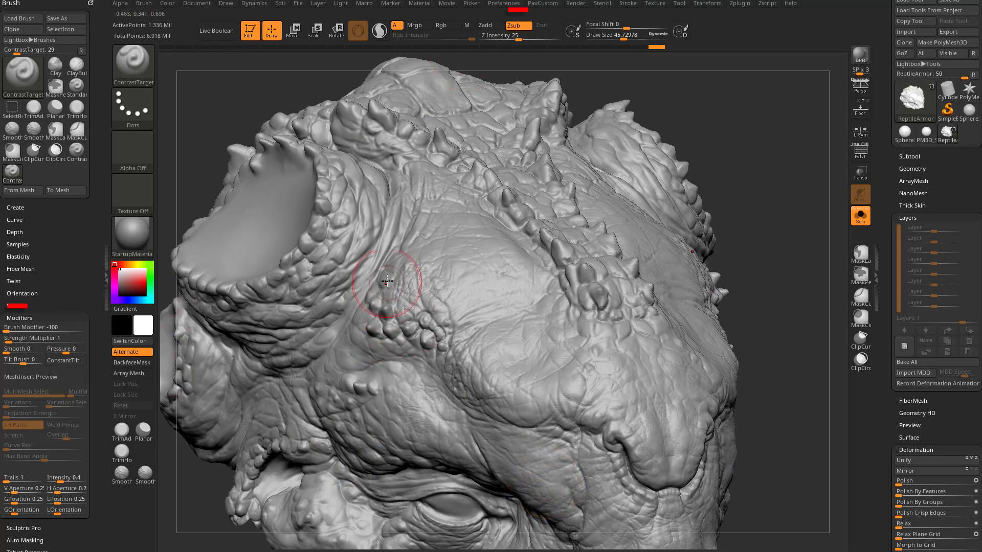
# - Undo the last Zsub stroke and switch the ContrastTarget brush to Zadd with a Brush Modifier of 85
pyautogui.press('ctrl')
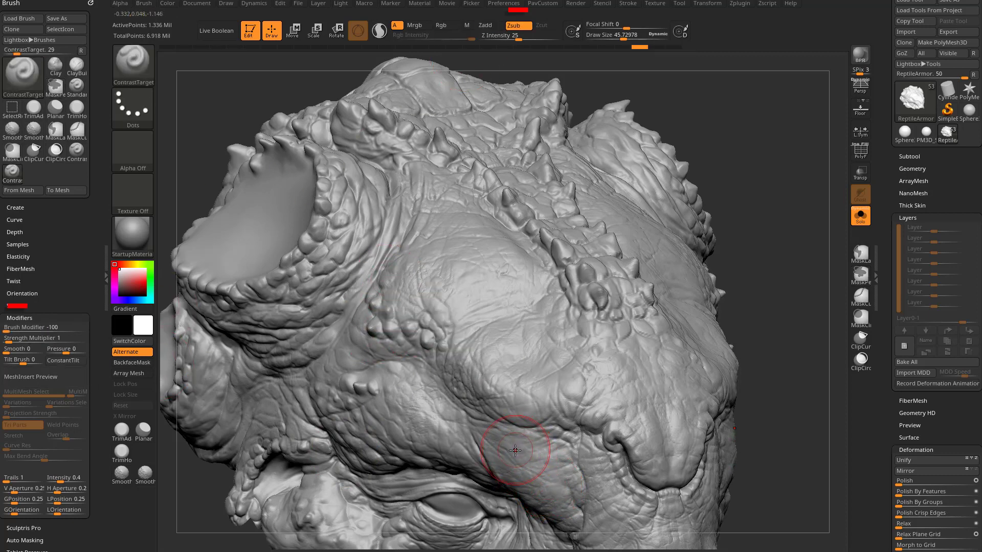
pyautogui.click(78, 329)
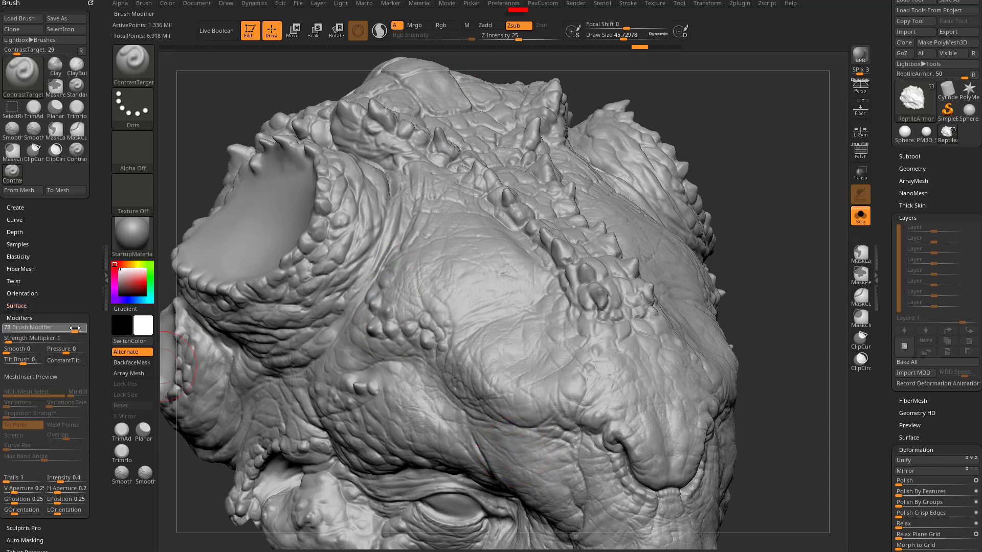
pyautogui.click(491, 26)
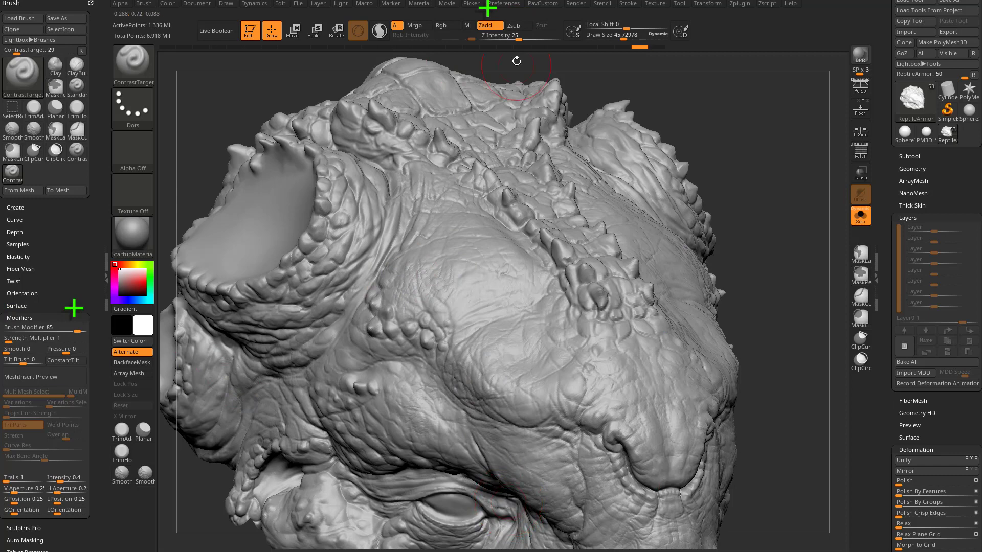
# - Set the Brush Modifier to -61, try a ContrastTarget stroke over the brow scales, and undo it
pyautogui.click(19, 330)
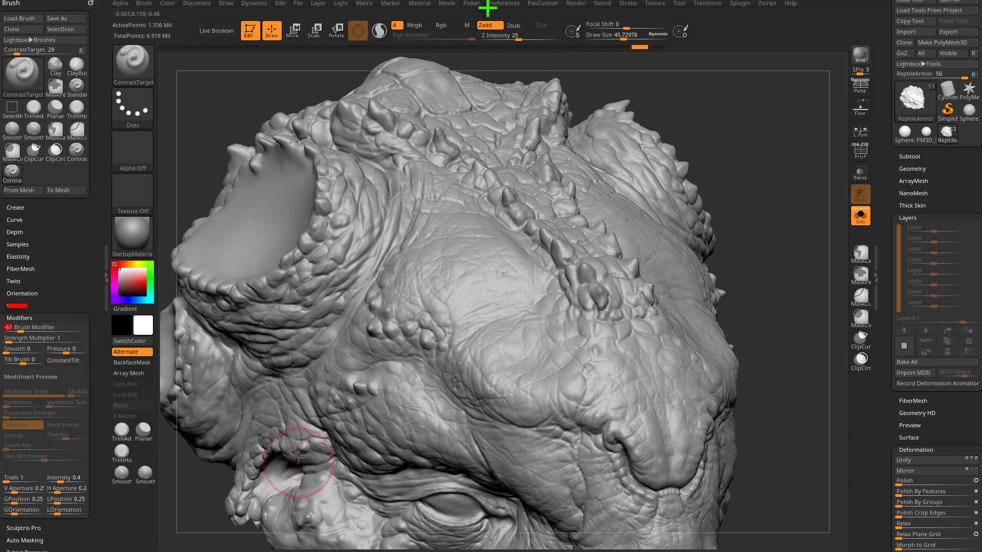
pyautogui.moveTo(389, 296); pyautogui.dragTo(445, 345)
pyautogui.hotkey('ctrl', 'z')
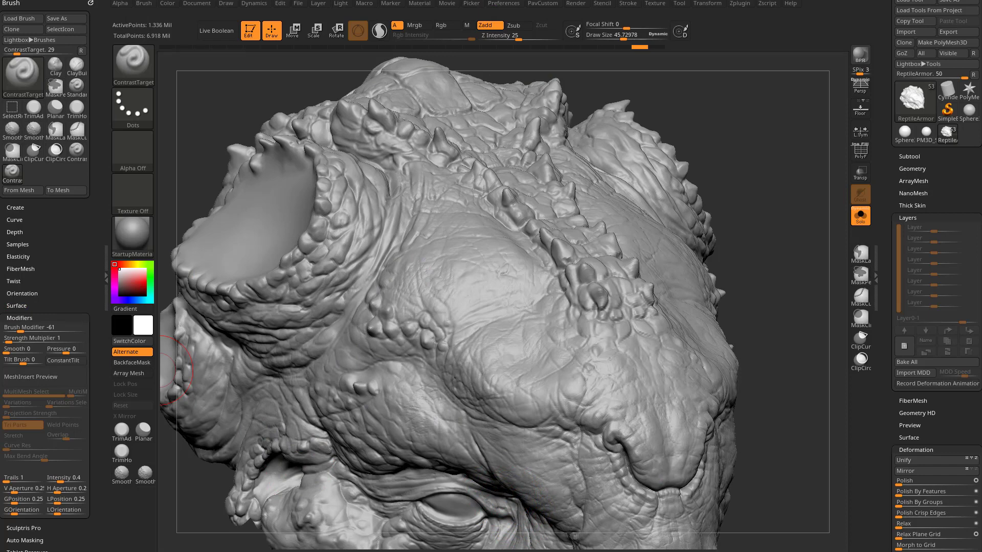
# - Set the Brush Modifier to 41, try several ContrastTarget strokes over the brow scales, and undo them
pyautogui.moveTo(43, 327); pyautogui.dragTo(61, 329)
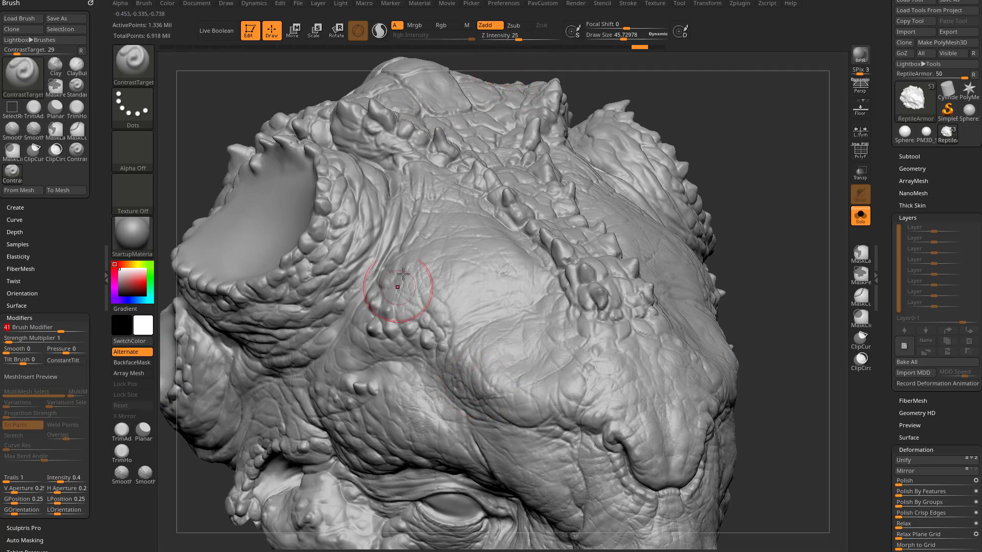
pyautogui.hotkey('ctrl', 'shift', 'z')
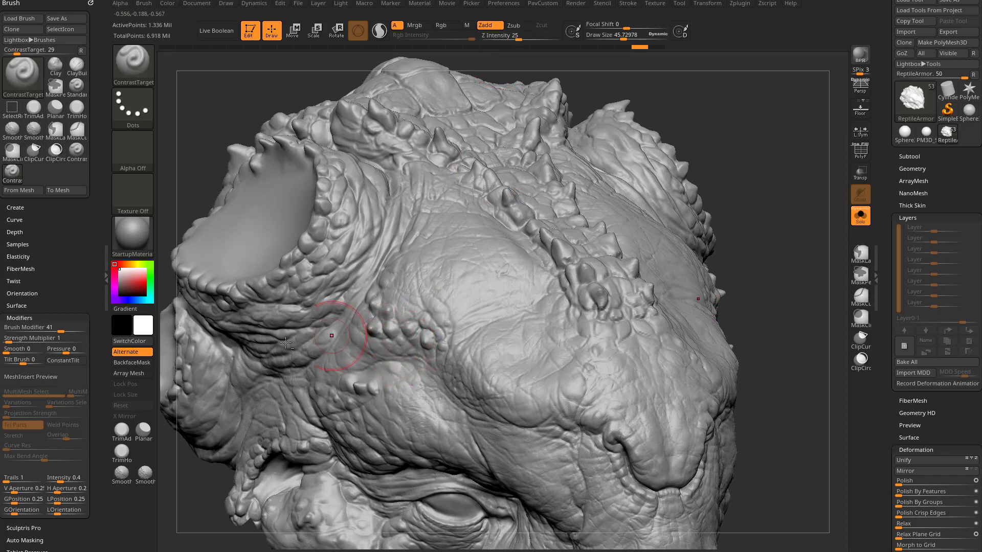
pyautogui.moveTo(357, 311)
pyautogui.mouseDown()
pyautogui.moveTo(389, 313)
pyautogui.moveTo(412, 345)
pyautogui.moveTo(455, 362)
pyautogui.mouseUp()
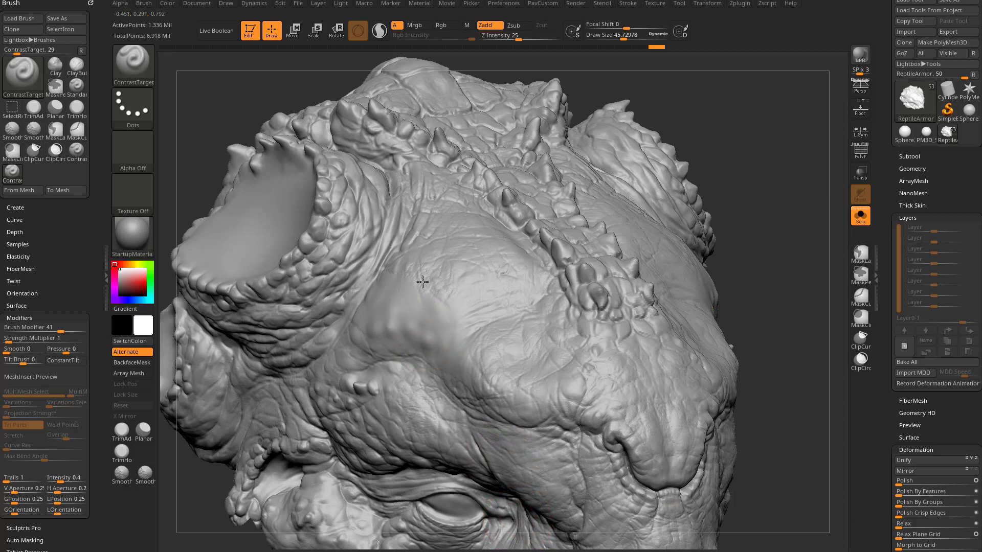
pyautogui.press('ctrl')
pyautogui.hotkey('ctrl', 'z')
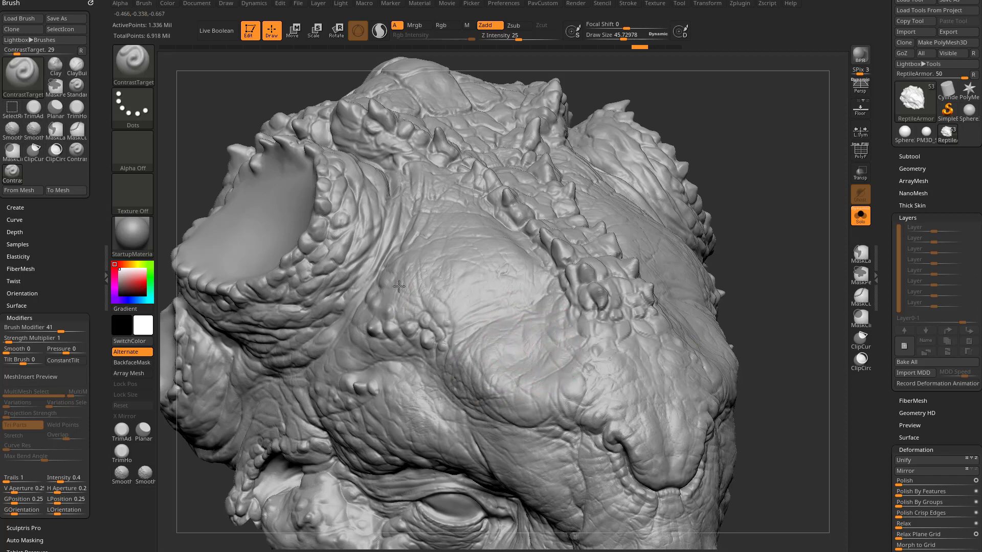
pyautogui.moveTo(399, 286); pyautogui.dragTo(454, 347)
pyautogui.hotkey('ctrl', 'z')
pyautogui.moveTo(401, 275)
pyautogui.mouseDown()
pyautogui.moveTo(433, 294)
pyautogui.moveTo(456, 338)
pyautogui.mouseUp()
pyautogui.hotkey('ctrl', 'z')
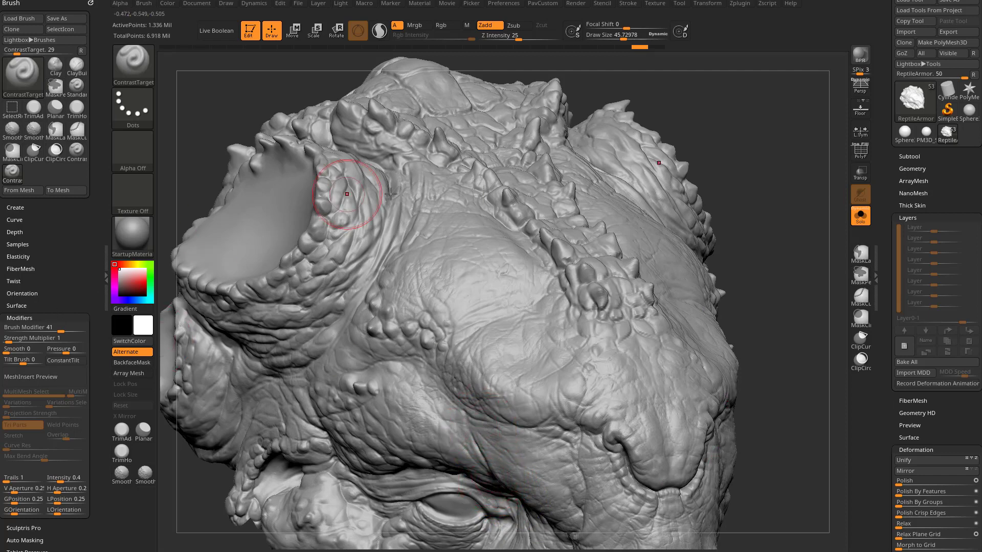
# - Set Z Intensity and Brush Modifier to 100, try a ContrastTarget stroke over the brow scales, and undo it
pyautogui.moveTo(528, 36); pyautogui.dragTo(560, 40)
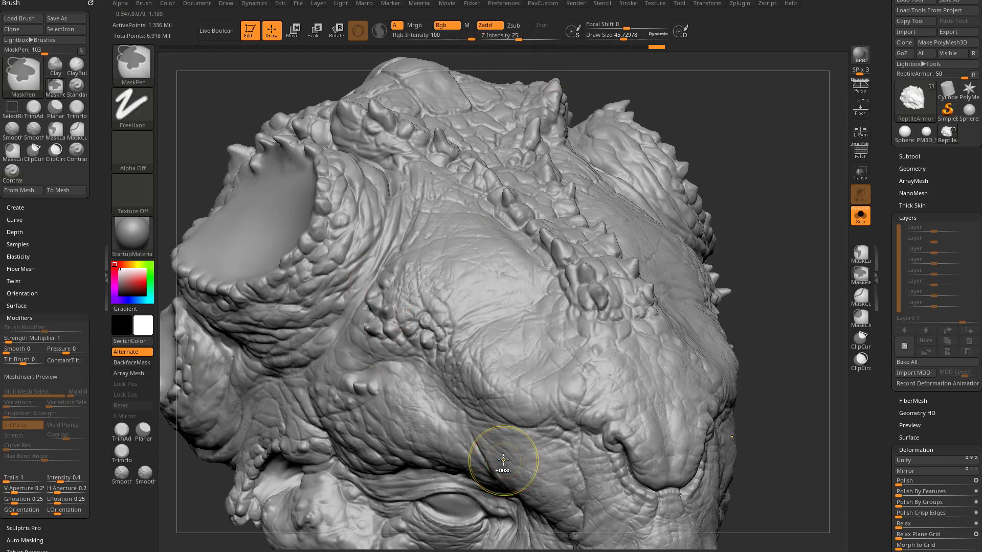
pyautogui.hotkey('ctrl', 'shift', 'z')
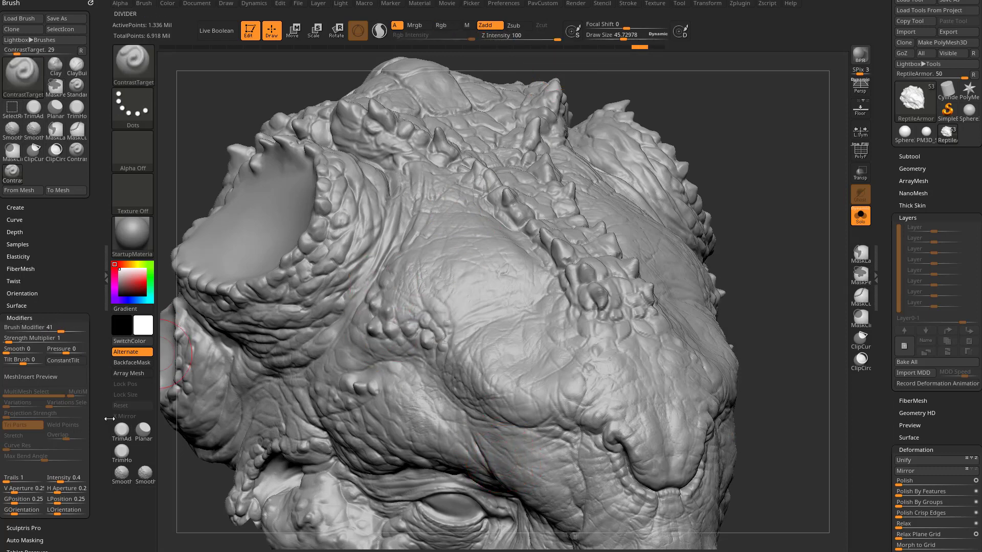
pyautogui.moveTo(69, 328); pyautogui.dragTo(87, 329)
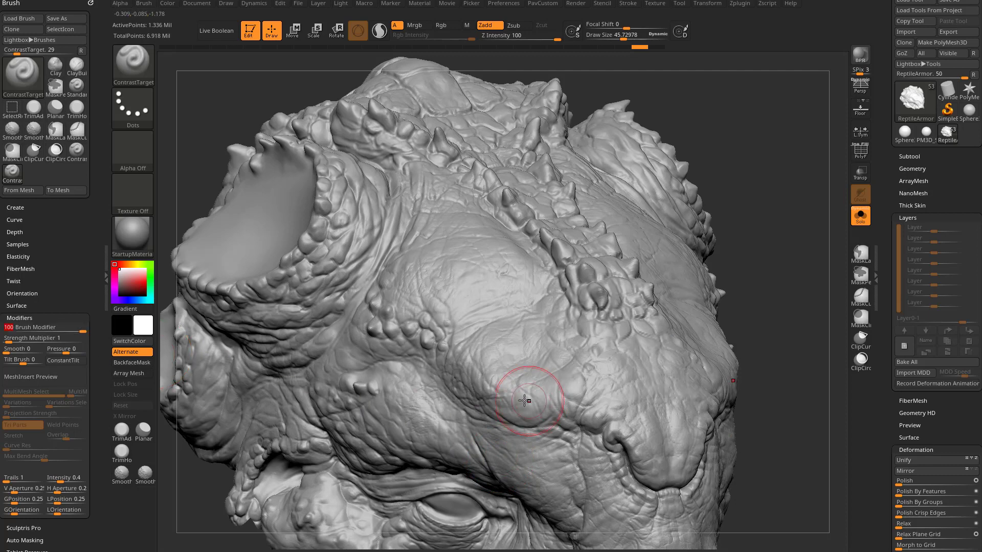
pyautogui.moveTo(440, 299); pyautogui.dragTo(406, 267)
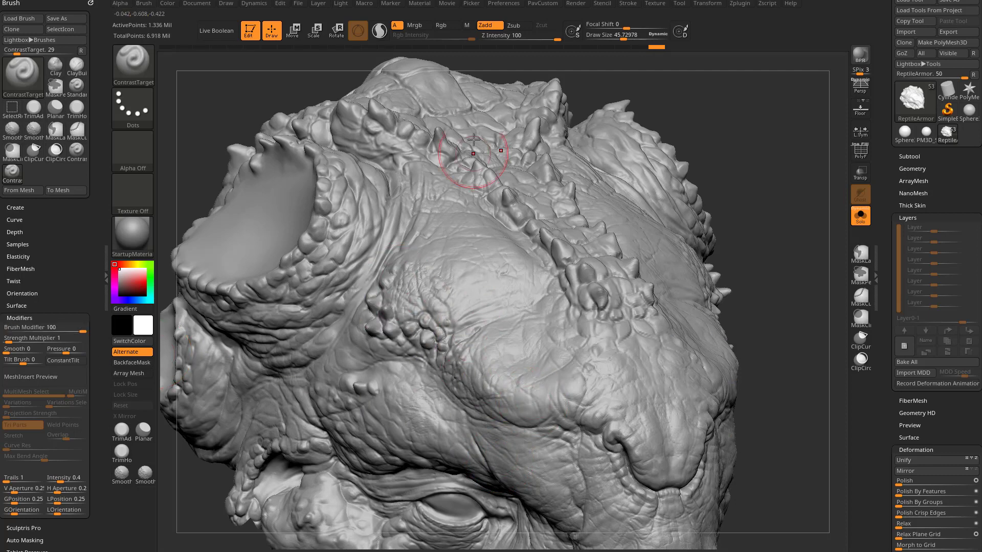
pyautogui.hotkey('ctrl', 'z')
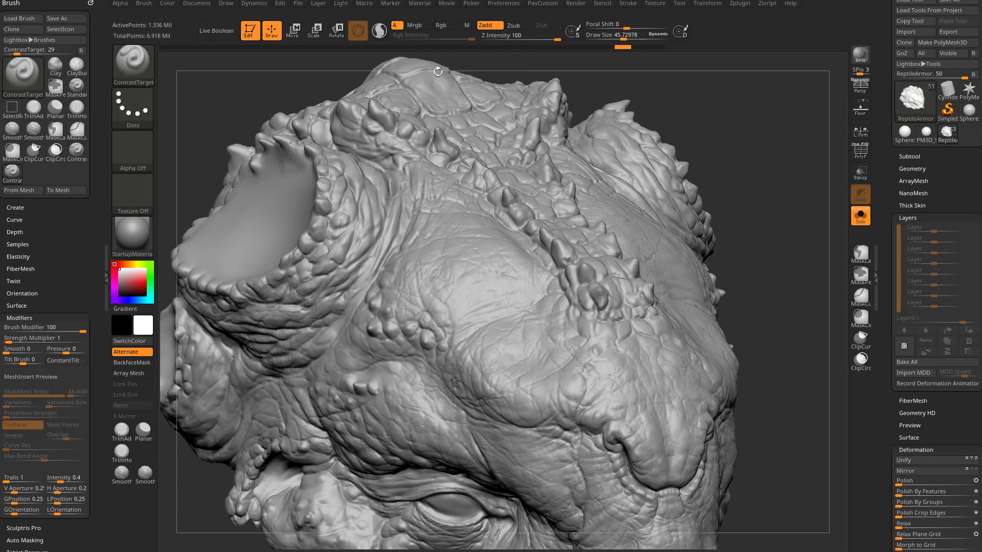
# - Switch to the ContrastDelta brush, try two full-intensity strokes over the brow scales, and undo them
pyautogui.click(77, 149)
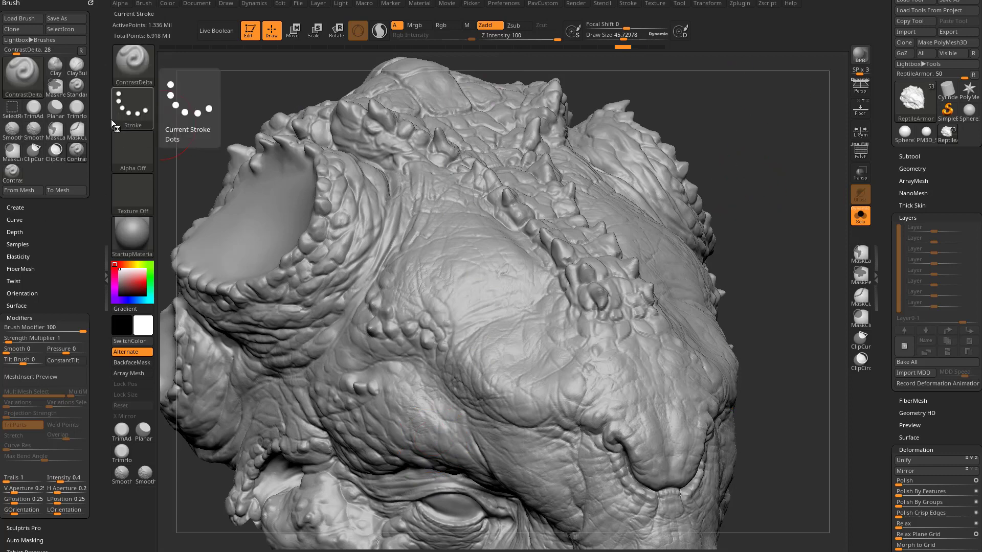
pyautogui.moveTo(354, 256)
pyautogui.mouseDown()
pyautogui.moveTo(395, 320)
pyautogui.moveTo(444, 351)
pyautogui.mouseUp()
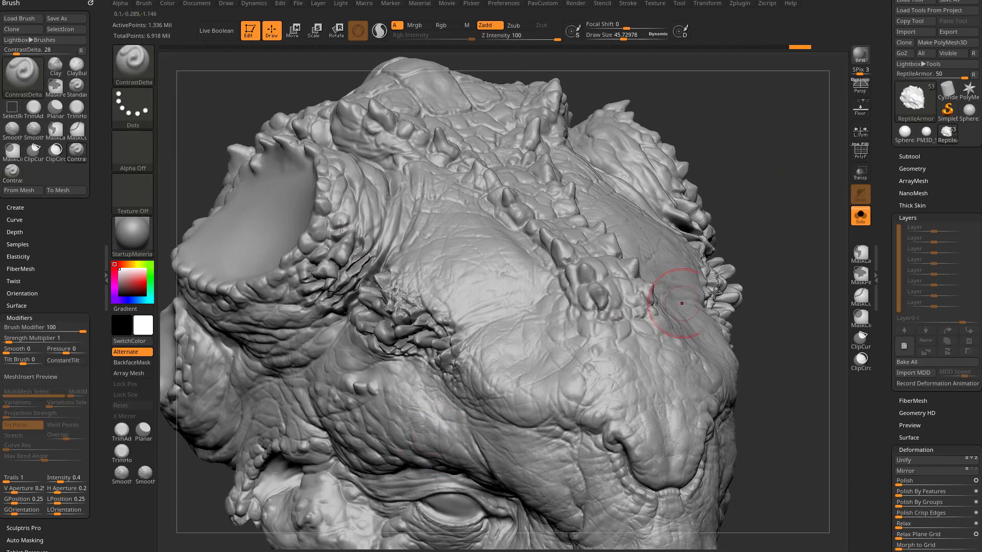
pyautogui.moveTo(678, 302); pyautogui.dragTo(682, 245, button='right')
pyautogui.hotkey('ctrl', 'z')
pyautogui.moveTo(398, 304); pyautogui.dragTo(460, 353)
pyautogui.hotkey('ctrl', 'z')
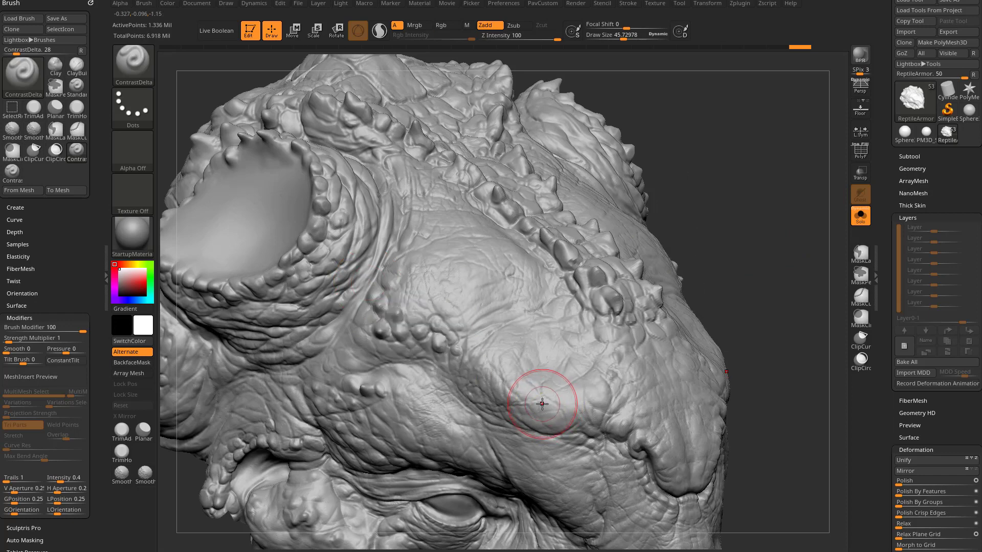
# - Reset the current ContrastDelta brush to its default settings
pyautogui.moveTo(74, 333); pyautogui.dragTo(60, 333)
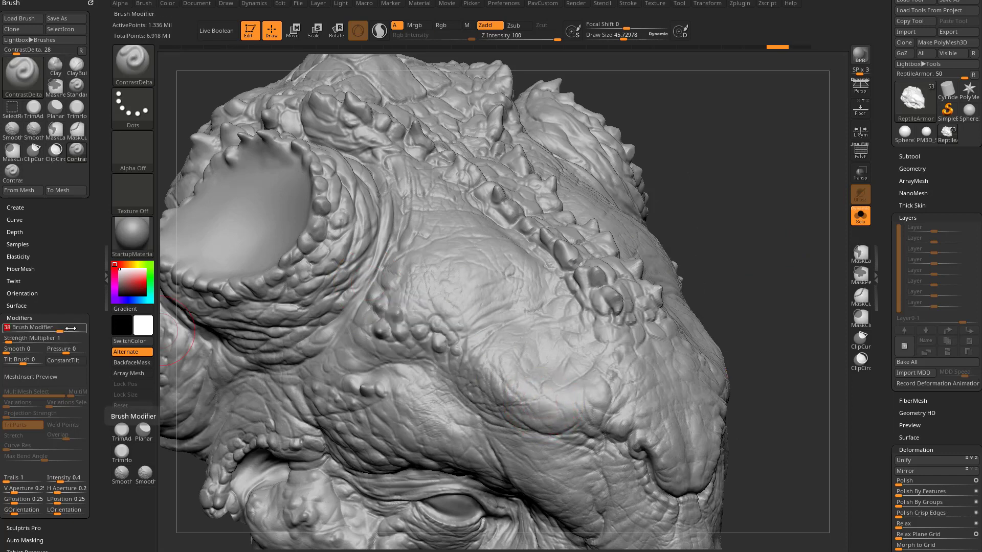
pyautogui.click(145, 4)
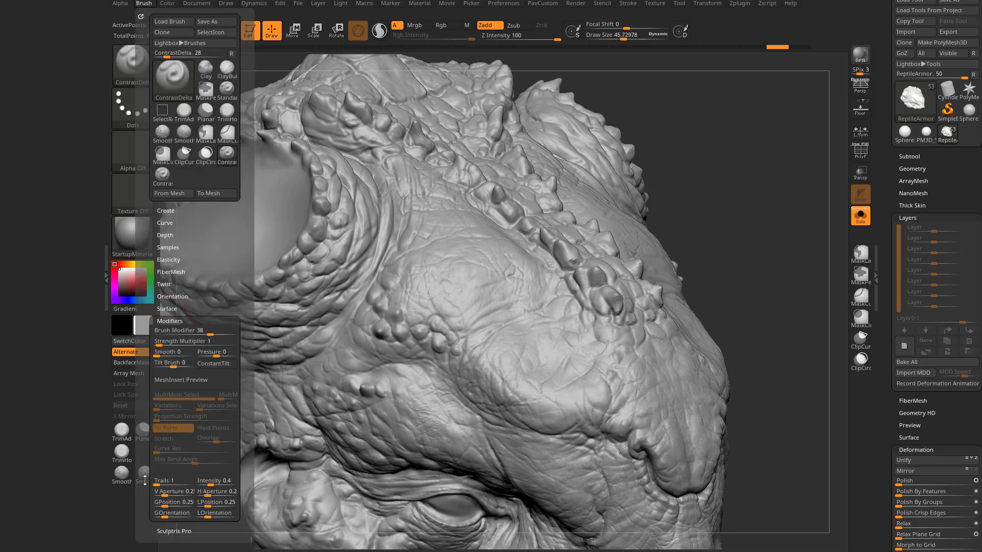
pyautogui.moveTo(88, 379); pyautogui.dragTo(70, 210)
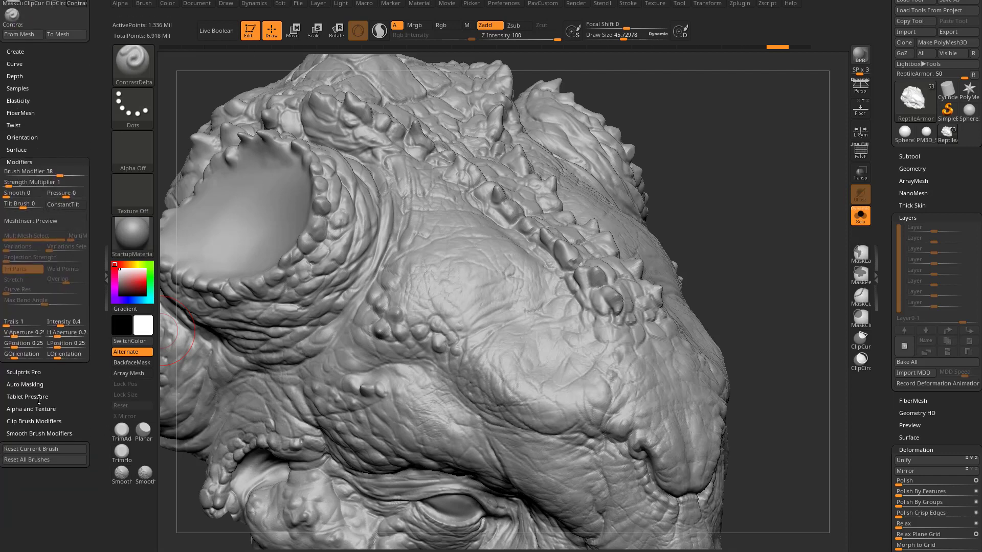
pyautogui.click(36, 453)
pyautogui.scroll(5, 94, 152)
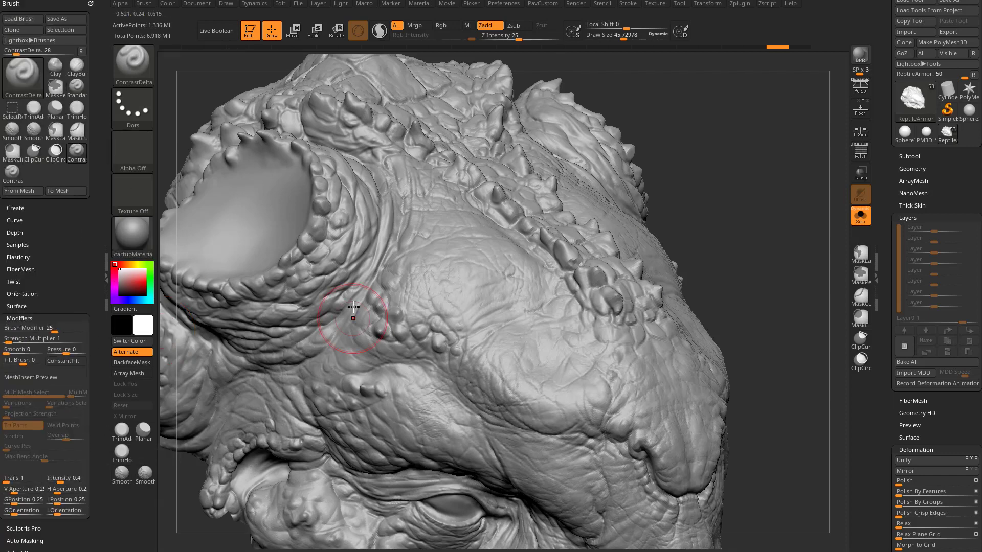
# - Try a ContrastDelta stroke over the brow scales with the default brush settings, and undo it
pyautogui.moveTo(381, 326)
pyautogui.mouseDown()
pyautogui.moveTo(398, 307)
pyautogui.moveTo(431, 333)
pyautogui.moveTo(458, 332)
pyautogui.mouseUp()
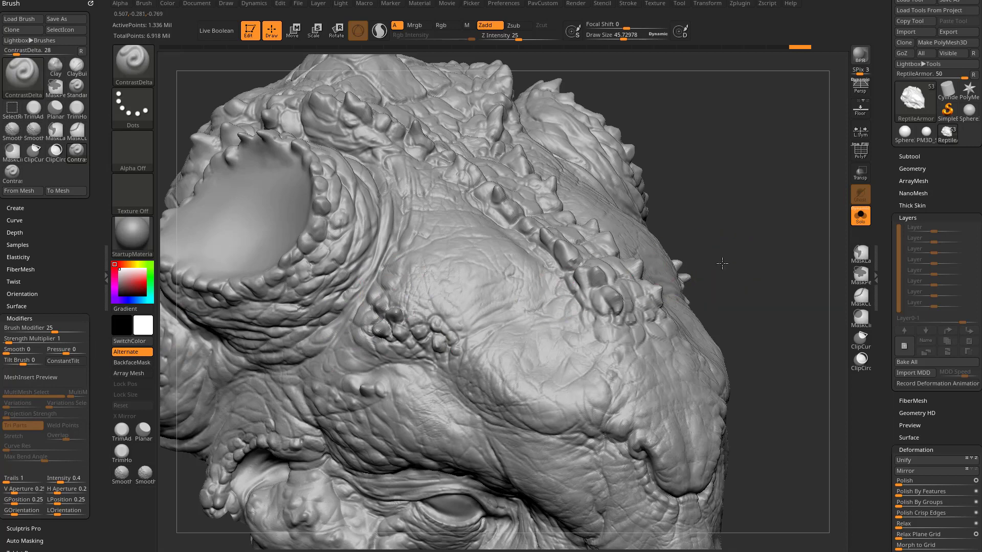
pyautogui.hotkey('ctrl', 'z')
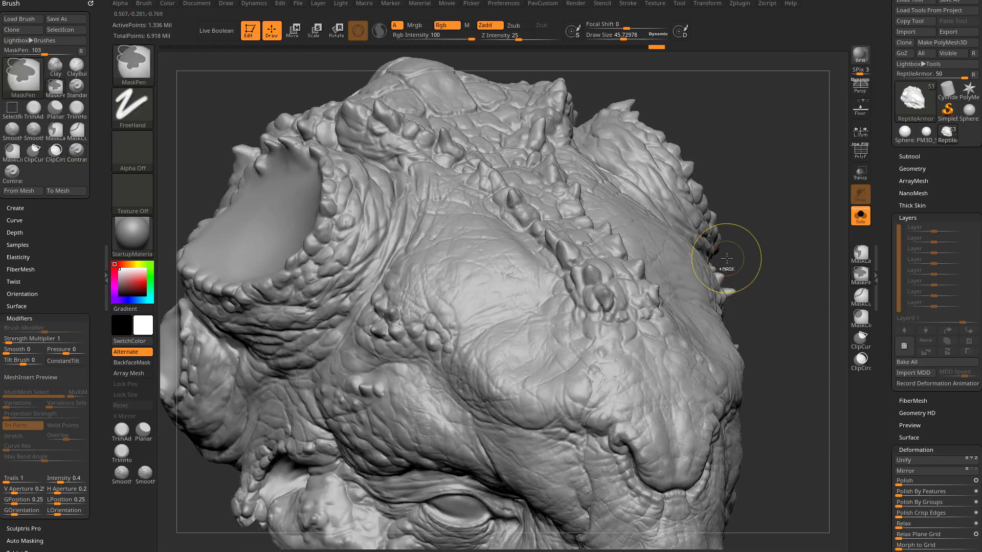
pyautogui.moveTo(727, 258); pyautogui.dragTo(766, 242)
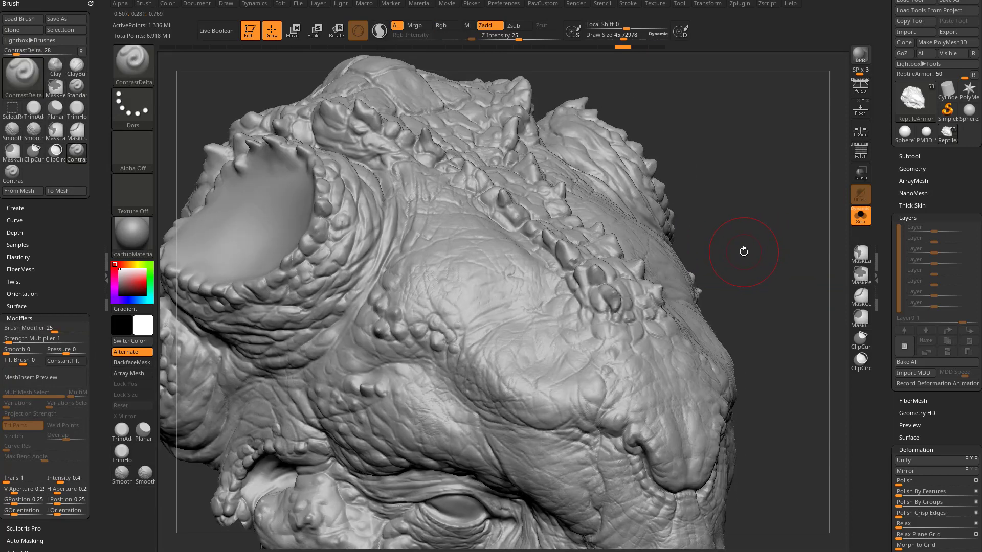
# - Enable the brush's Depth Mask, try shifting its depth placement, and disable the Depth Mask again
pyautogui.click(34, 231)
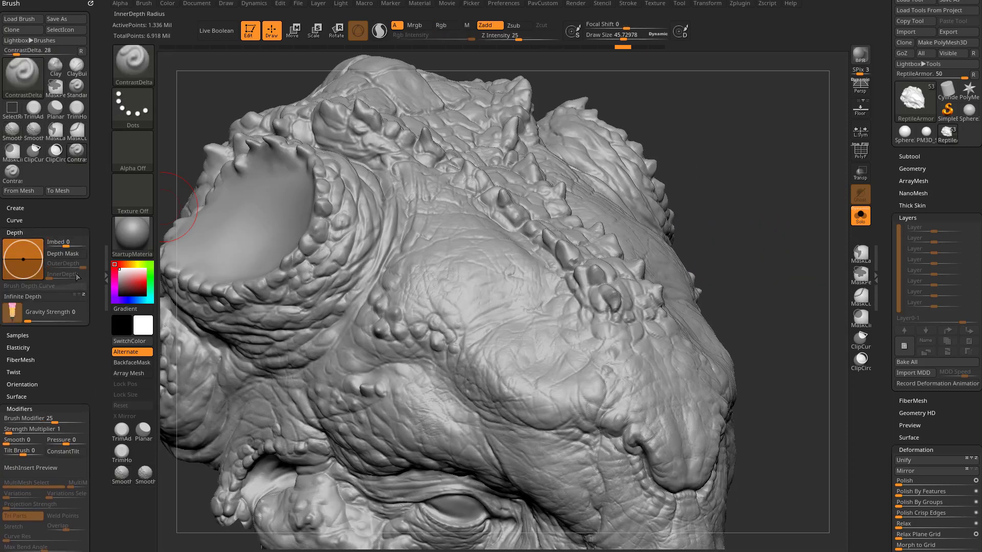
pyautogui.click(63, 254)
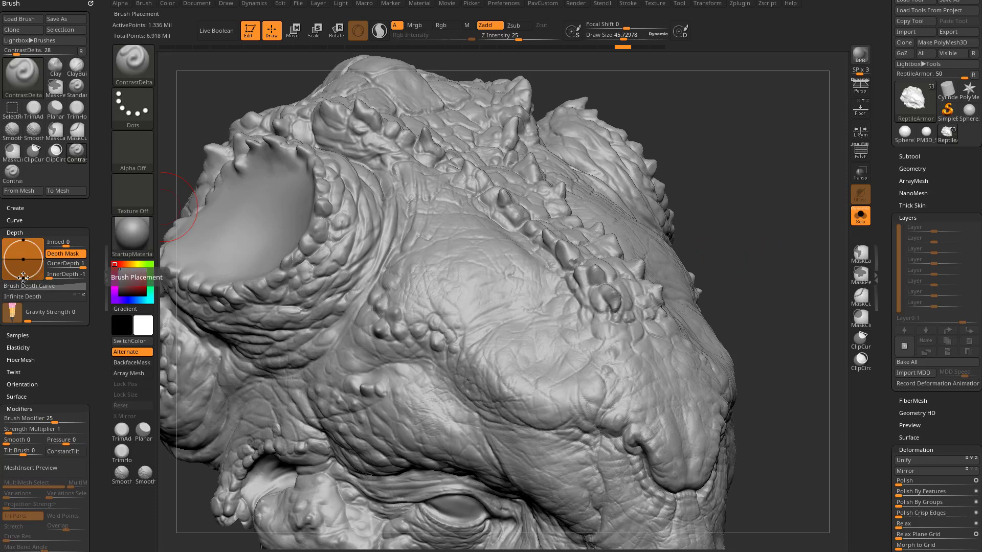
pyautogui.moveTo(23, 259); pyautogui.dragTo(24, 266)
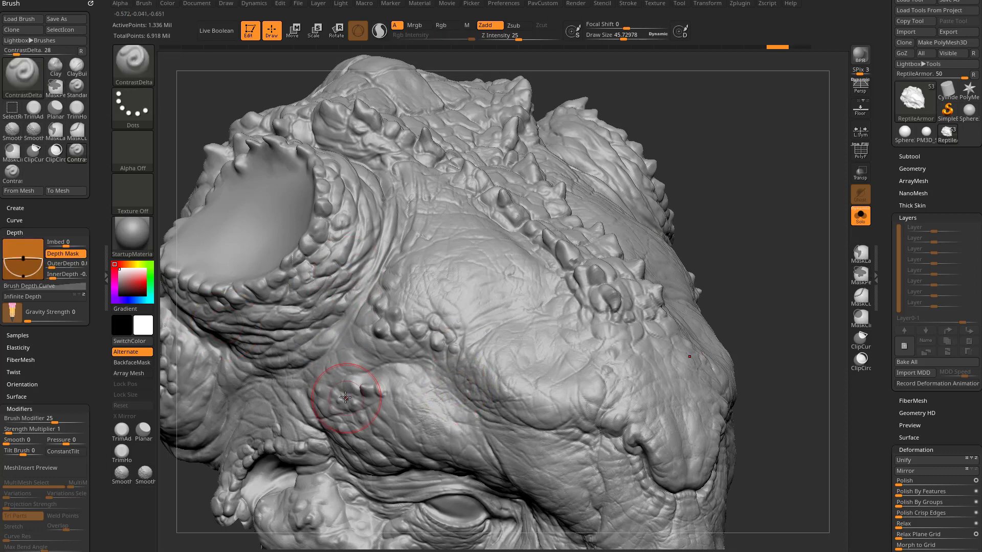
pyautogui.moveTo(24, 257); pyautogui.dragTo(24, 235)
pyautogui.click(65, 254)
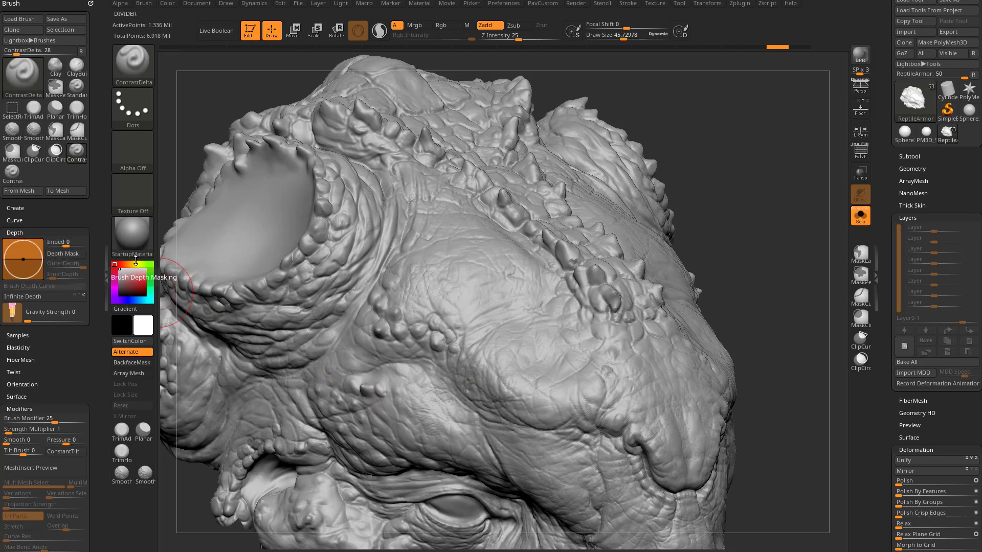
# - Mask the head by cavity at intensity 100
pyautogui.moveTo(890, 414); pyautogui.dragTo(890, 277)
pyautogui.scroll(-18, 893, 287)
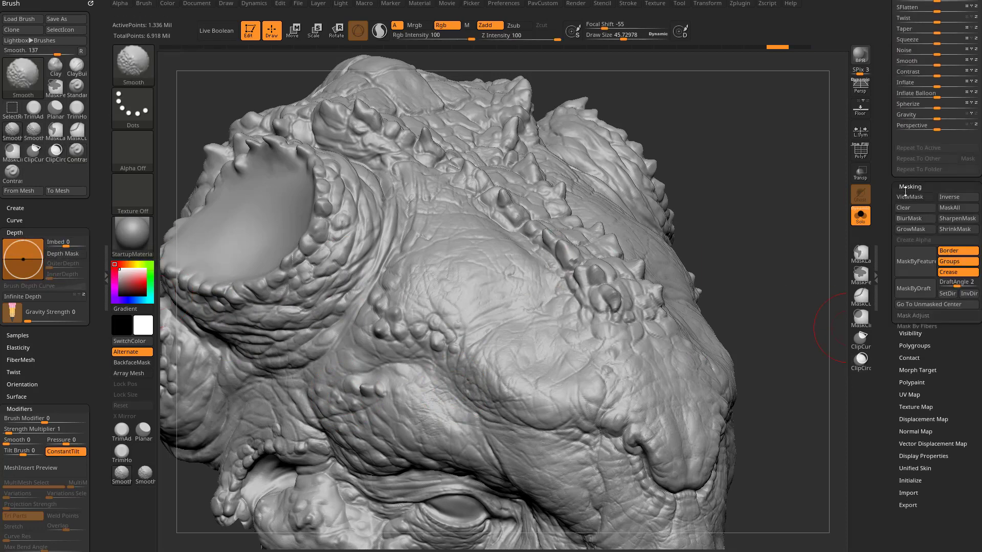
pyautogui.click(915, 349)
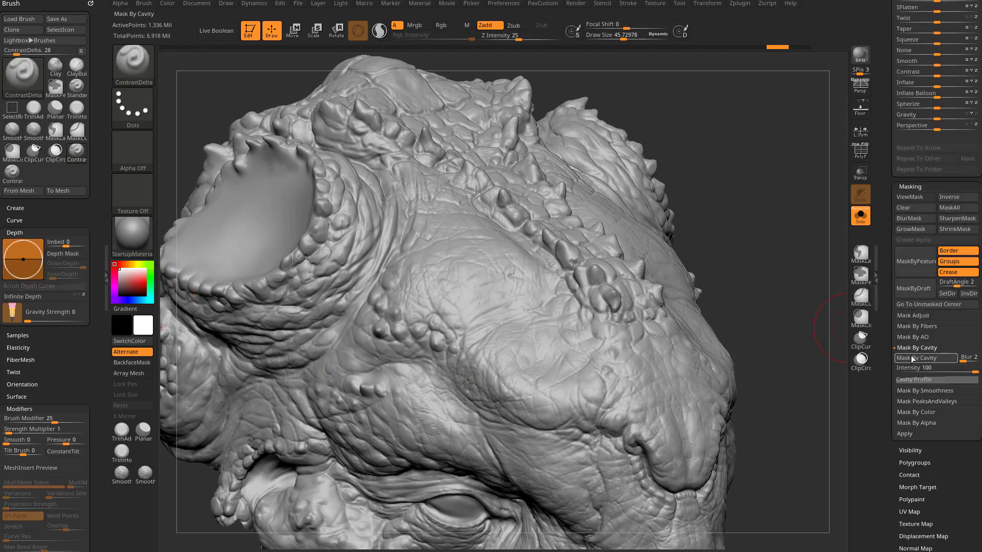
pyautogui.click(913, 359)
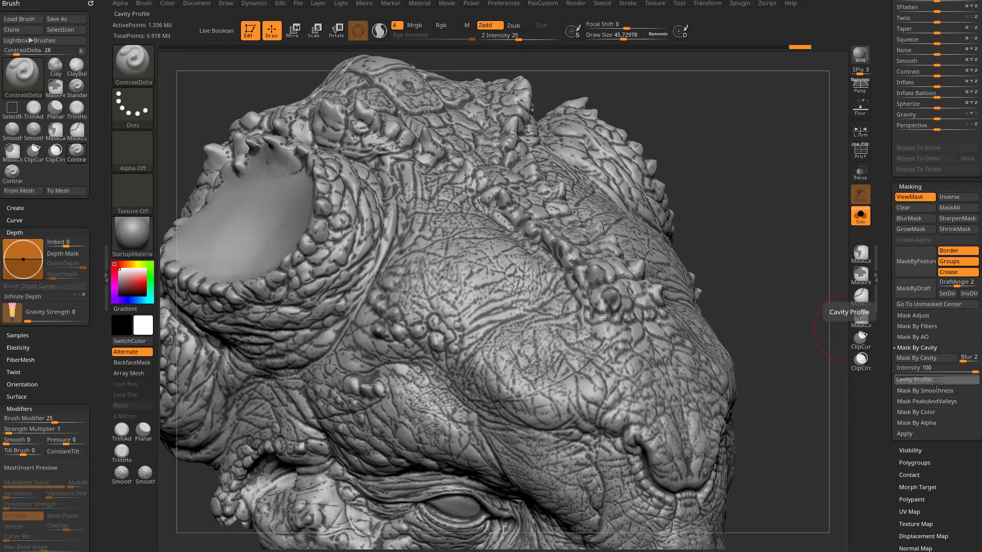
# - Reapply the cavity mask with the Cavity Profile curve opened, and invert the mask
pyautogui.click(904, 380)
pyautogui.moveTo(904, 395); pyautogui.dragTo(900, 370)
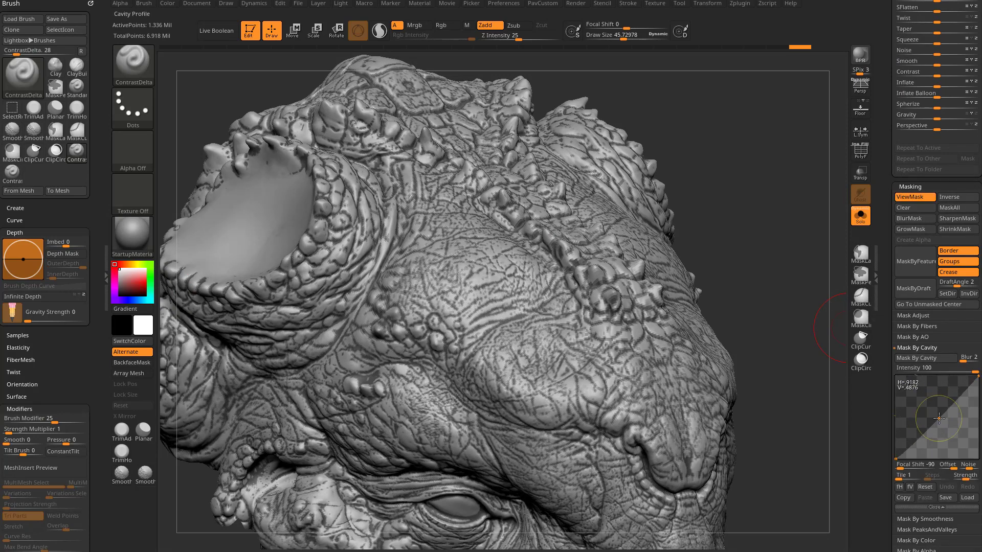
pyautogui.click(921, 359)
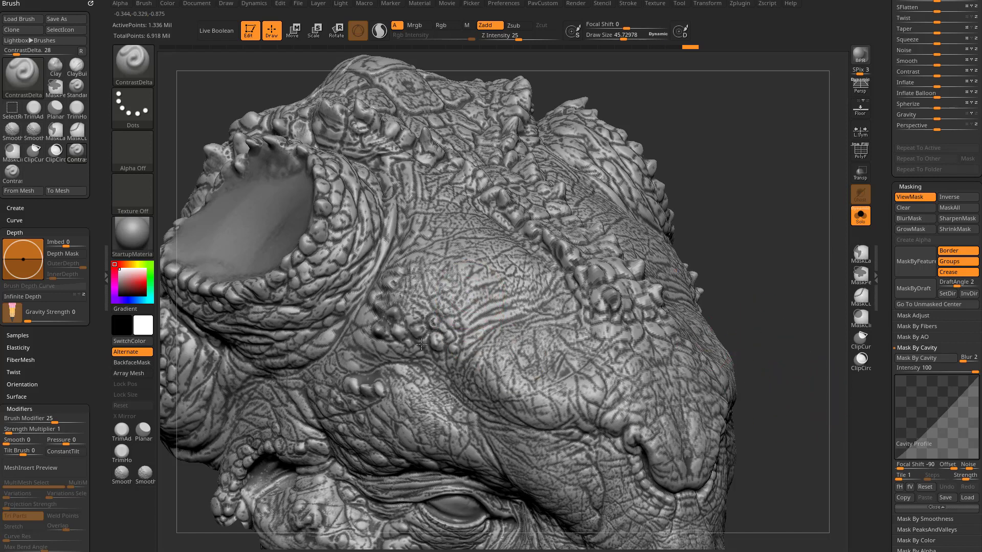
pyautogui.keyDown('ctrl'); pyautogui.click(758, 287); pyautogui.keyUp('ctrl')
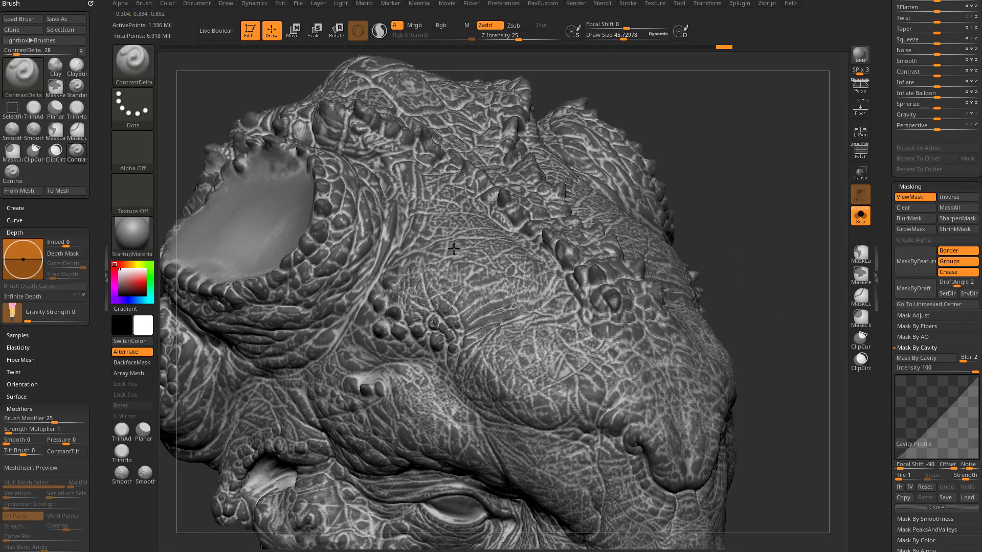
# - Invert the cavity mask, hide its display, try a ContrastDelta stroke over the brow, and undo the stroke
pyautogui.keyDown('ctrl'); pyautogui.click(598, 333); pyautogui.keyUp('ctrl')
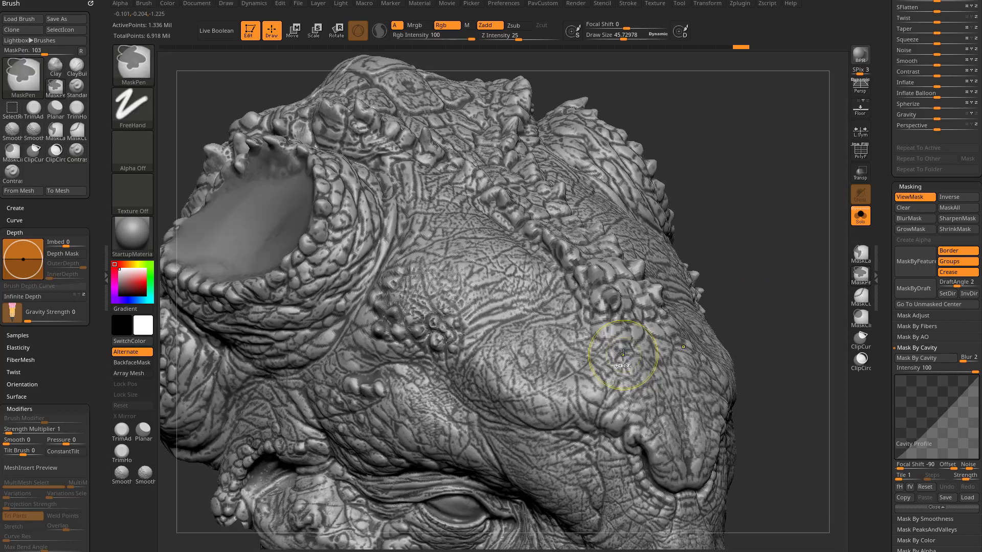
pyautogui.click(907, 197)
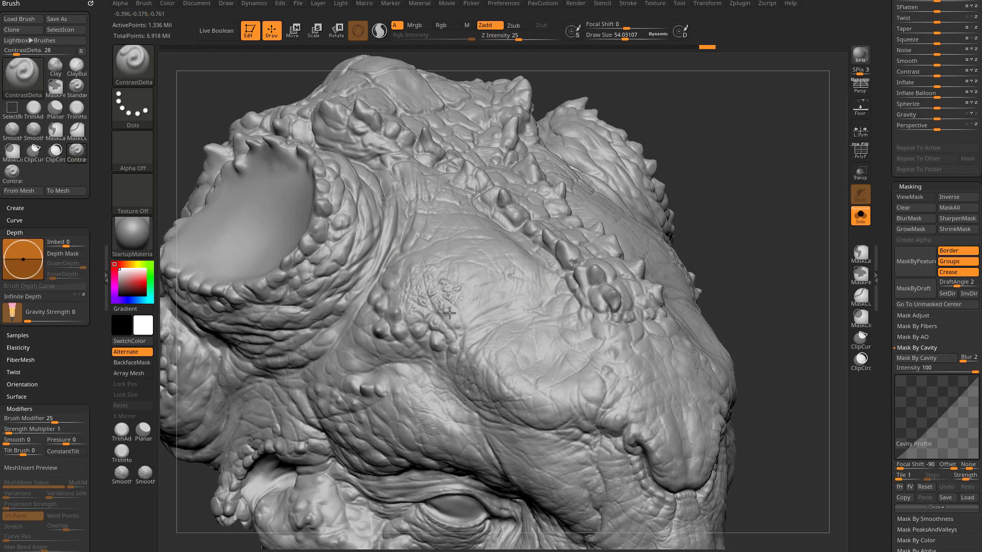
pyautogui.moveTo(450, 313); pyautogui.dragTo(470, 280)
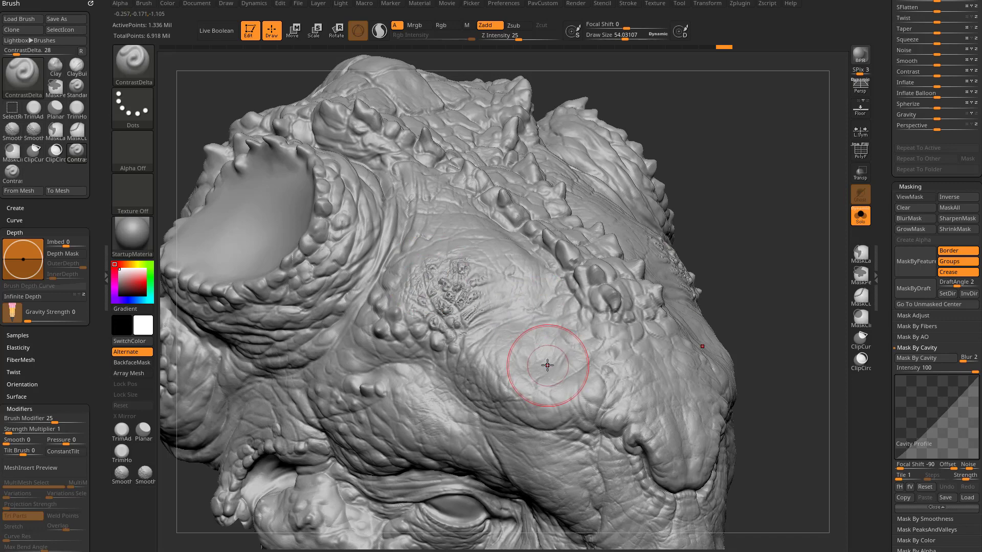
pyautogui.hotkey('ctrl', 'z')
# - Show the oppositely inverted cavity mask, hide its display again, and try another ContrastDelta stroke over the brow, undoing it
pyautogui.hotkey('ctrl', 'h')
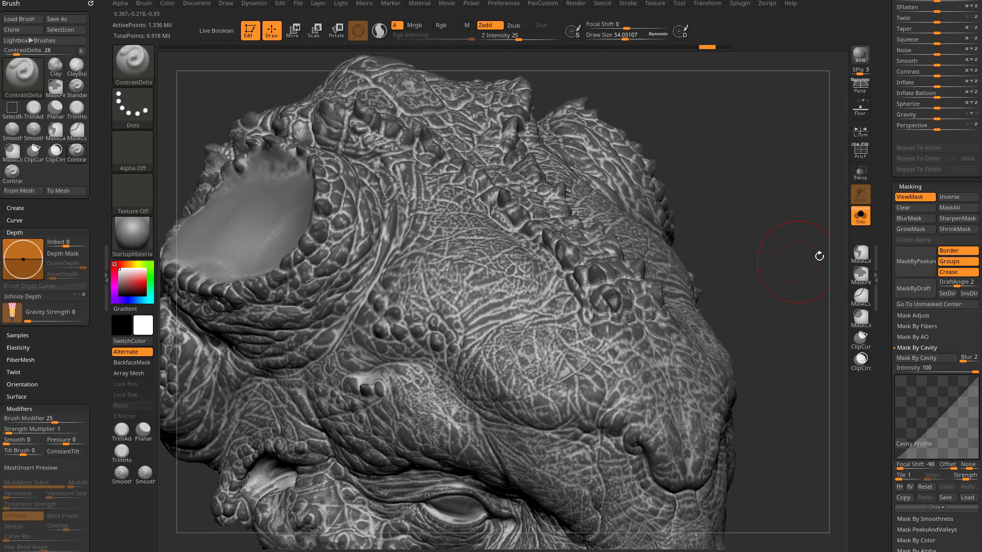
pyautogui.click(913, 197)
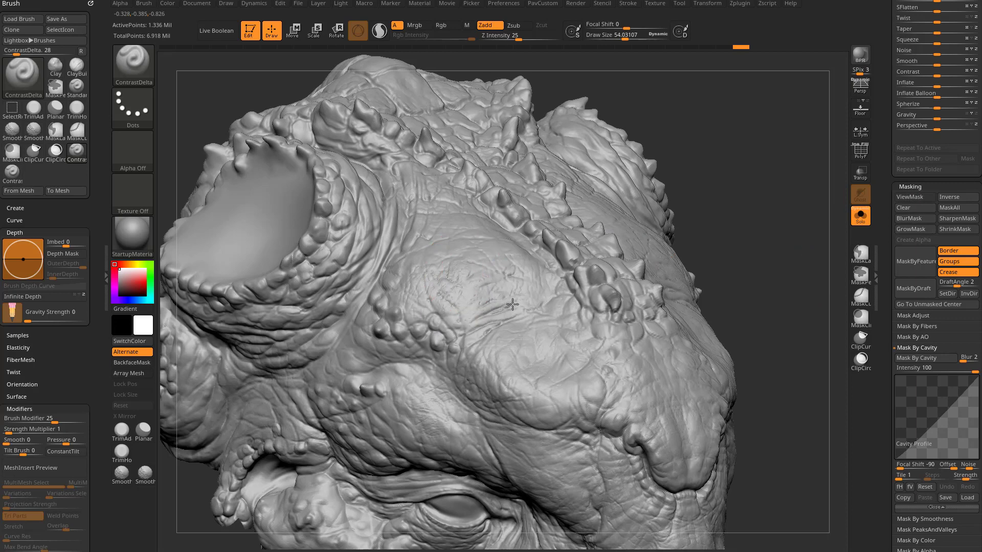
pyautogui.press('ctrl')
pyautogui.hotkey('ctrl', 'z')
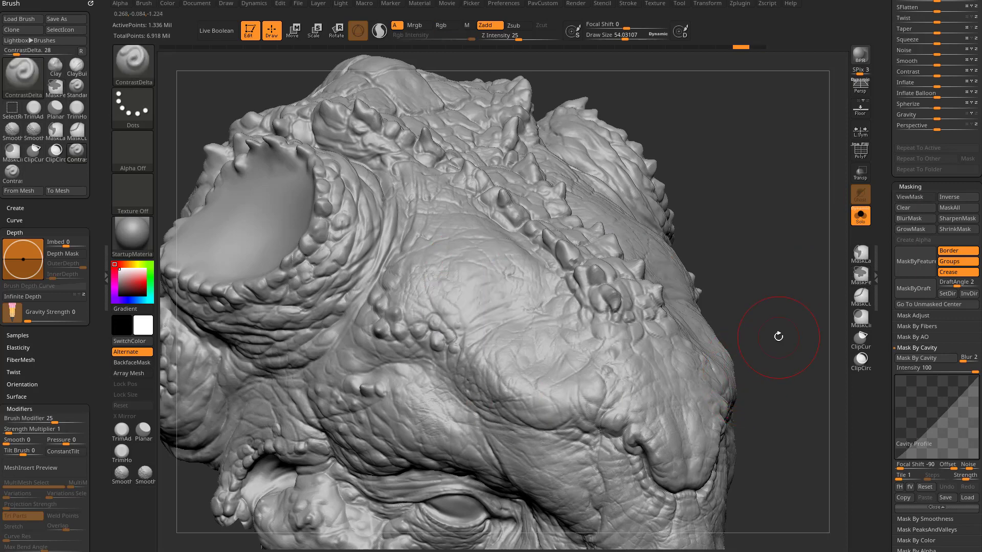
pyautogui.hotkey('ctrl', 'shift', 'z')
pyautogui.press('ctrl')
pyautogui.press('[')
pyautogui.press('[')
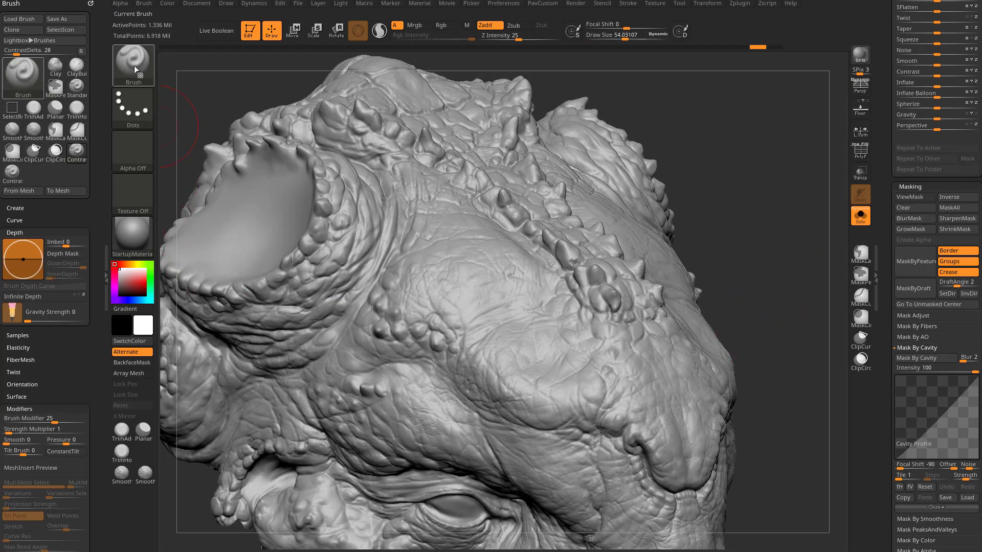
# - Switch ContrastDelta's stroke type to DragDot and raise its Z Intensity and Brush Modifier to 100
pyautogui.click(136, 110)
pyautogui.click(404, 117)
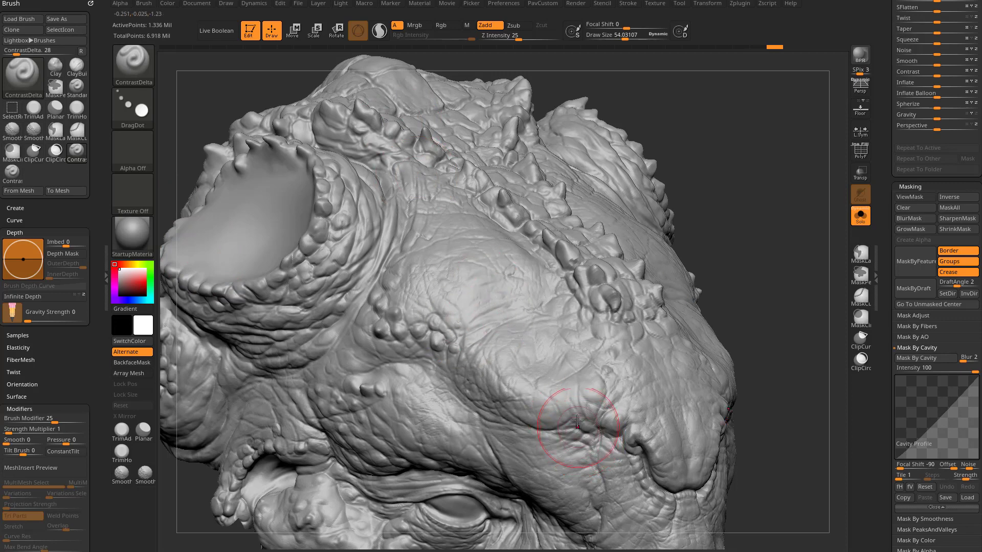
pyautogui.moveTo(518, 36); pyautogui.dragTo(563, 37)
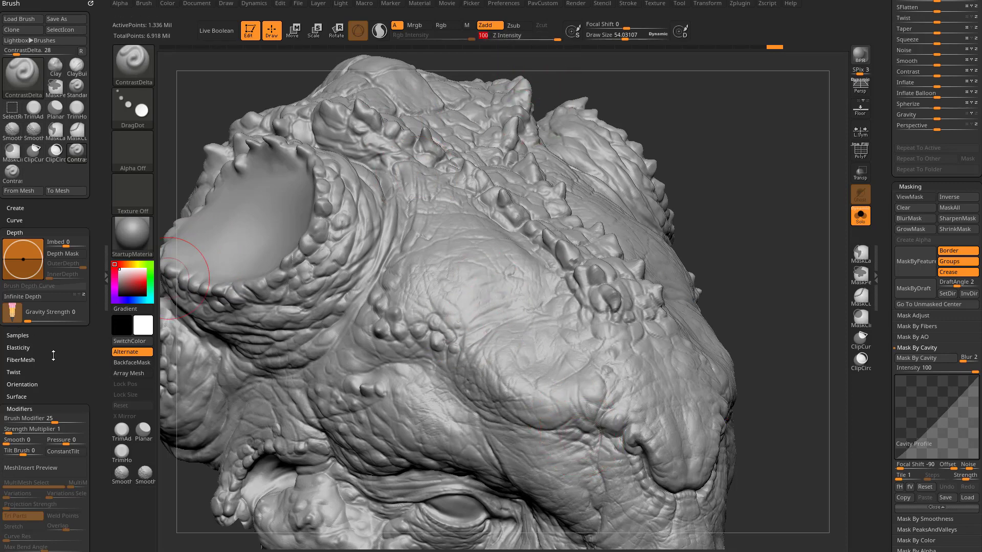
pyautogui.scroll(-3, 56, 358)
pyautogui.moveTo(60, 366); pyautogui.dragTo(89, 366)
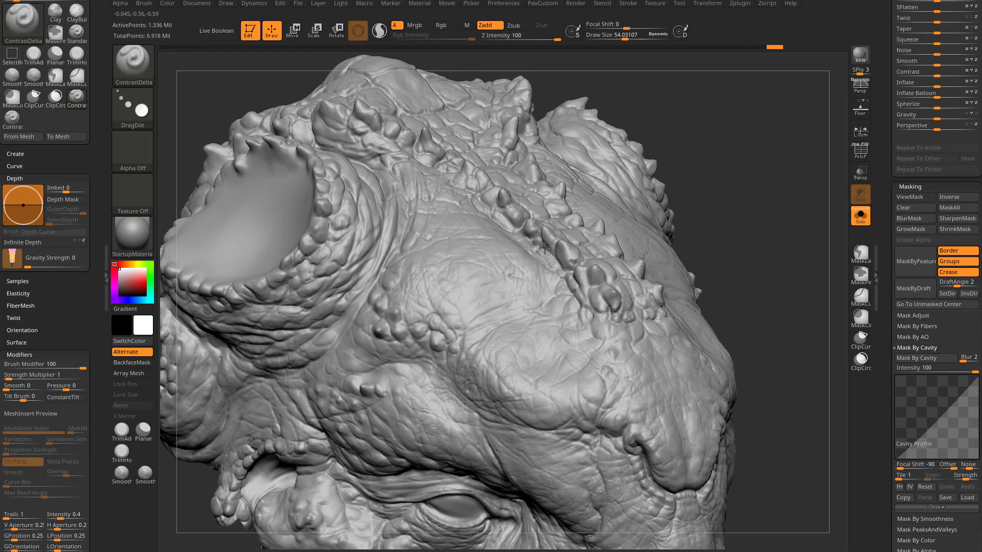
# - Switch the stroke type to DragRect, try dragging contrast over the crest spikes and beside the large horn socket, and undo it
pyautogui.click(132, 107)
pyautogui.click(225, 116)
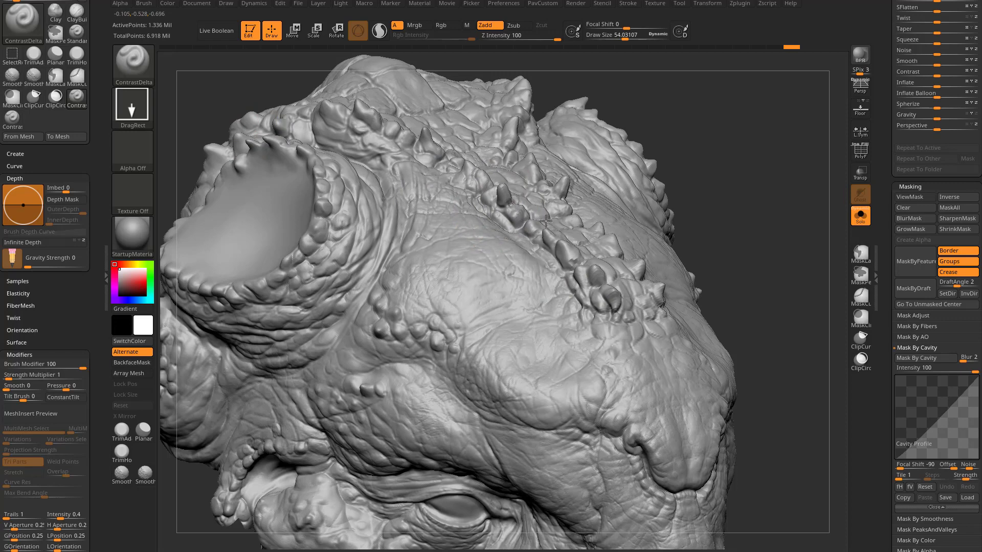
pyautogui.moveTo(509, 210); pyautogui.dragTo(645, 341)
pyautogui.moveTo(299, 291)
pyautogui.mouseDown()
pyautogui.moveTo(398, 299)
pyautogui.moveTo(363, 305)
pyautogui.moveTo(384, 303)
pyautogui.mouseUp()
pyautogui.hotkey('ctrl', 'z')
pyautogui.hotkey('ctrl', 'z')
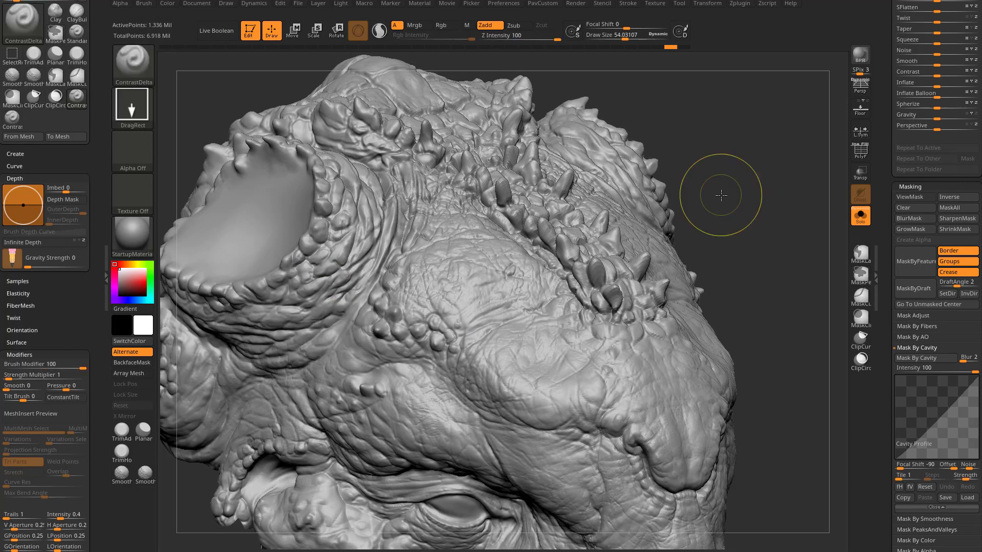
# - Reduce the draw size to about 51, try a ContrastTarget stroke across the brow, and undo it
pyautogui.press('s')
pyautogui.moveTo(702, 234); pyautogui.dragTo(701, 232)
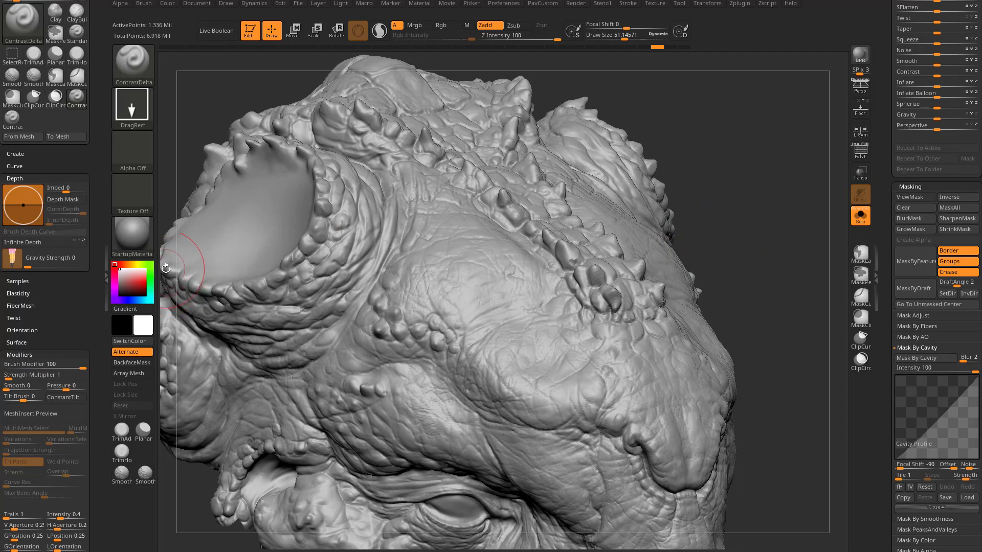
pyautogui.click(17, 127)
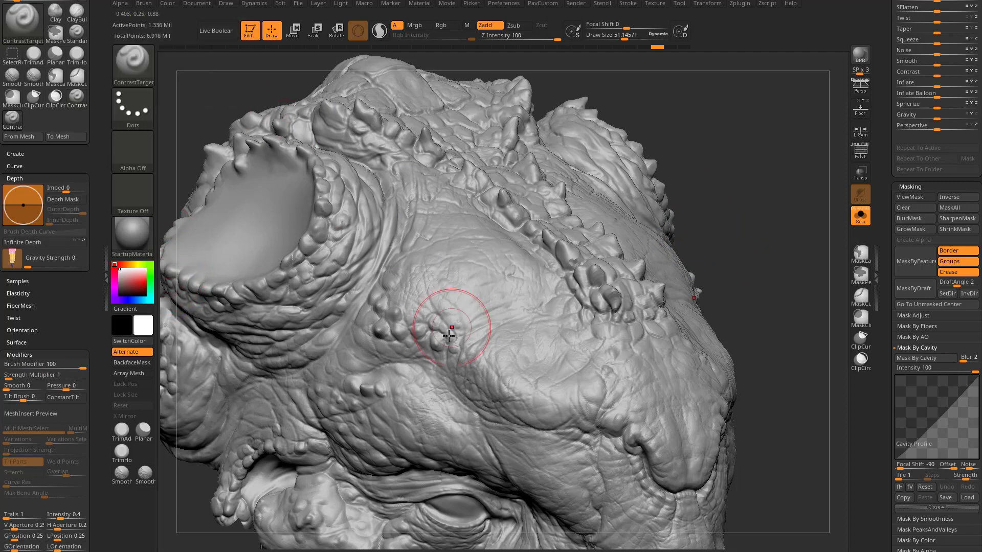
pyautogui.moveTo(396, 306)
pyautogui.mouseDown()
pyautogui.moveTo(409, 338)
pyautogui.moveTo(471, 353)
pyautogui.moveTo(565, 398)
pyautogui.moveTo(389, 299)
pyautogui.moveTo(454, 290)
pyautogui.moveTo(532, 426)
pyautogui.mouseUp()
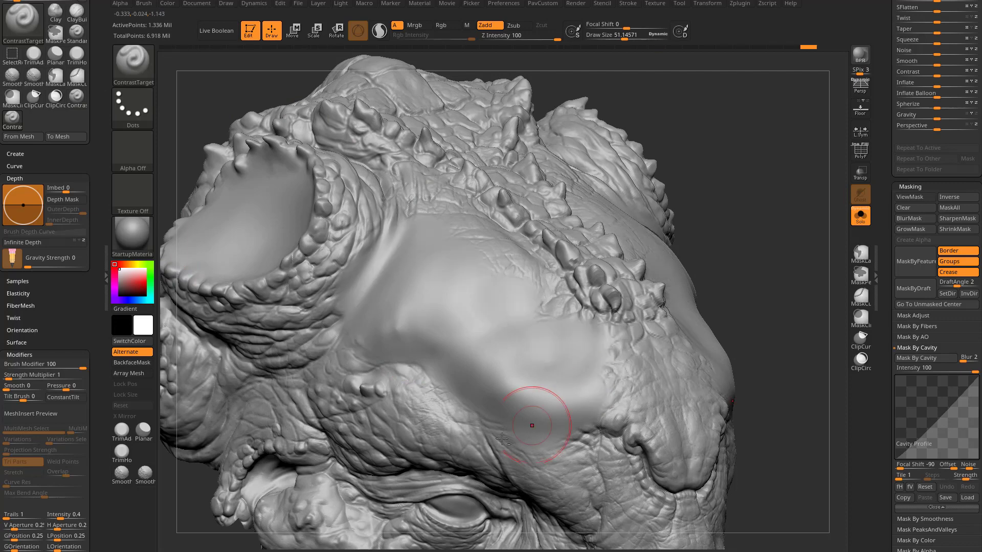
pyautogui.hotkey('ctrl', 'z')
# - Return to ContrastDelta with the Dots stroke, try it across the brow at Z Intensity 100, and undo the stroke
pyautogui.click(20, 123)
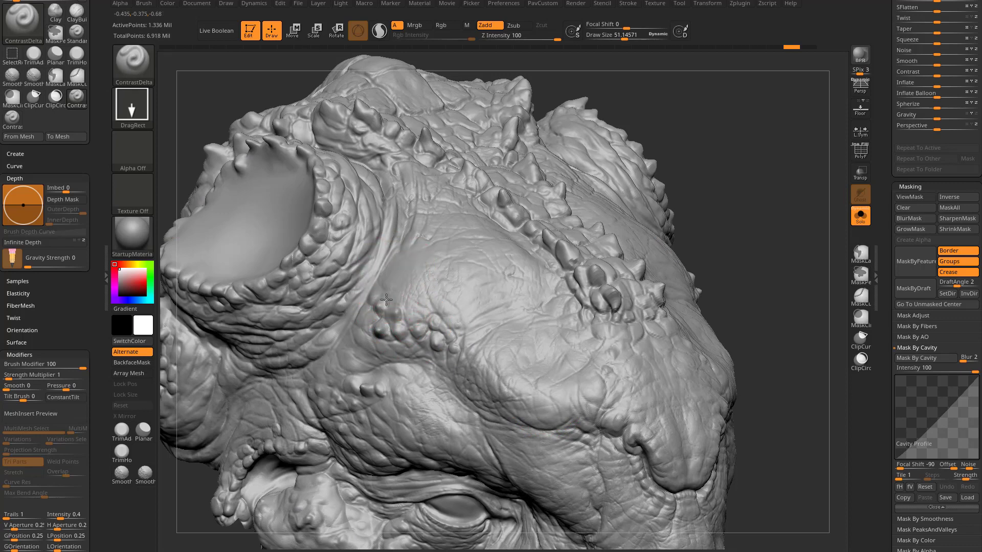
pyautogui.click(133, 108)
pyautogui.click(186, 110)
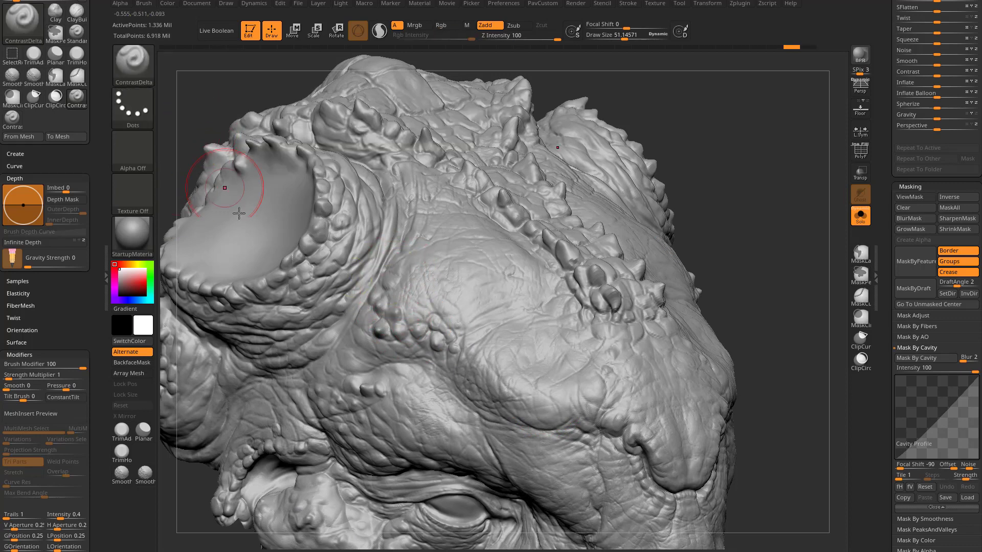
pyautogui.moveTo(398, 285)
pyautogui.mouseDown()
pyautogui.moveTo(407, 313)
pyautogui.moveTo(532, 409)
pyautogui.mouseUp()
pyautogui.hotkey('ctrl', 'z')
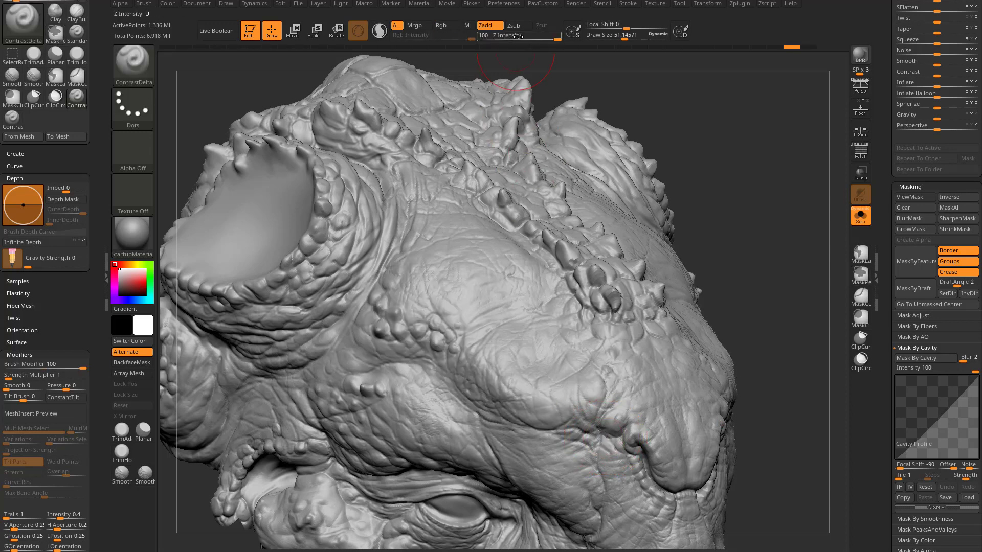
# - Set ContrastDelta's Z Intensity and Brush Modifier back to 25, try a stroke over the brow scales, and undo it
pyautogui.scroll(-8, 60, 132)
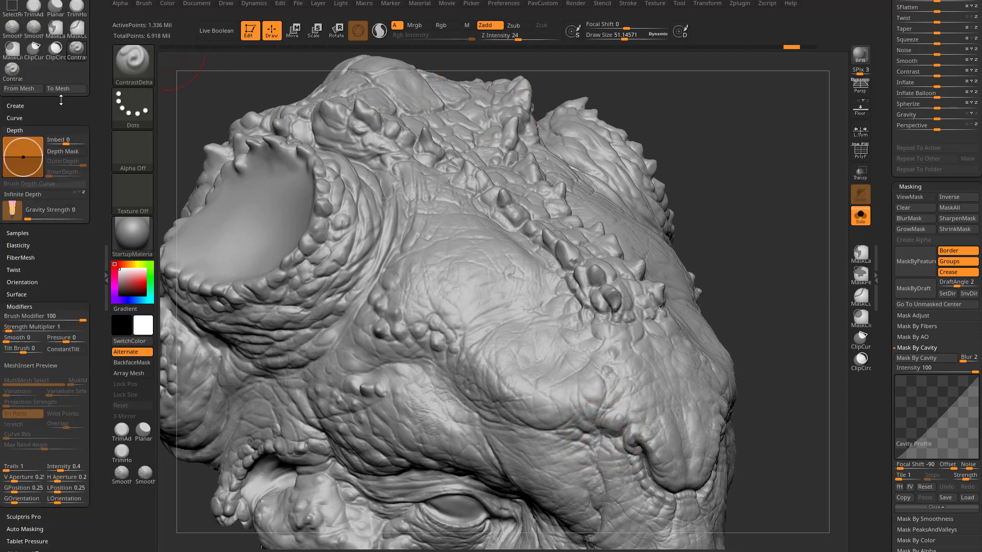
pyautogui.scroll(10, 46, 395)
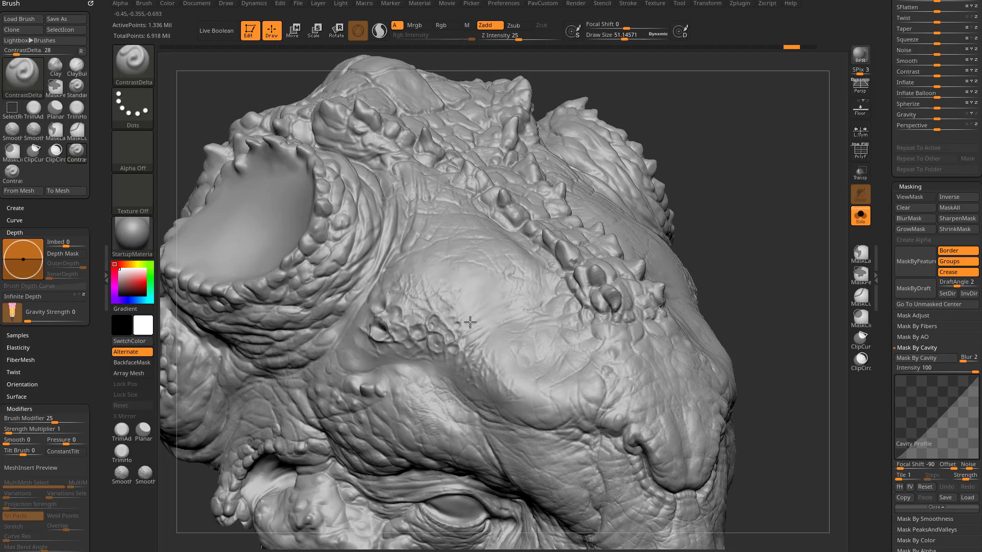
pyautogui.moveTo(714, 256)
pyautogui.mouseDown()
pyautogui.moveTo(706, 291)
pyautogui.moveTo(716, 265)
pyautogui.mouseUp()
pyautogui.hotkey('ctrl', 'z')
# - Set the draw size to about 67, try several ContrastDelta strokes along the ridge above the eye, and undo them
pyautogui.press('s')
pyautogui.moveTo(422, 344); pyautogui.dragTo(430, 344)
pyautogui.moveTo(715, 263); pyautogui.dragTo(659, 275)
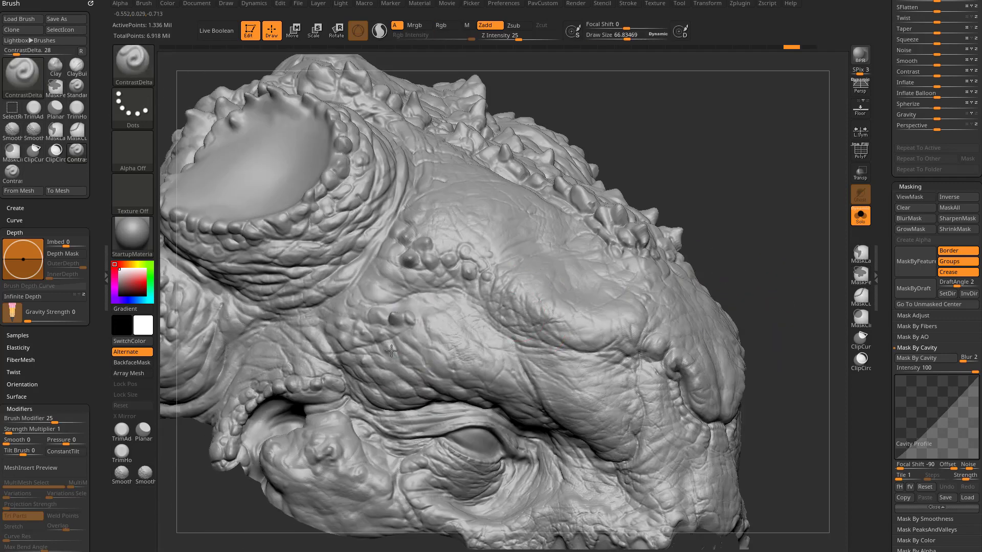
pyautogui.moveTo(427, 335)
pyautogui.mouseDown()
pyautogui.moveTo(389, 376)
pyautogui.moveTo(402, 381)
pyautogui.mouseUp()
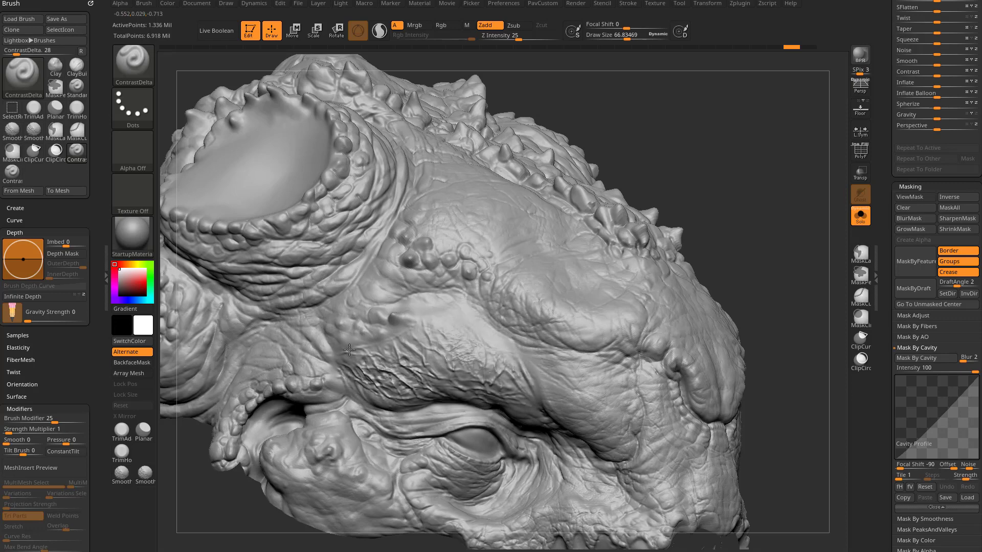
pyautogui.moveTo(350, 350); pyautogui.dragTo(661, 187)
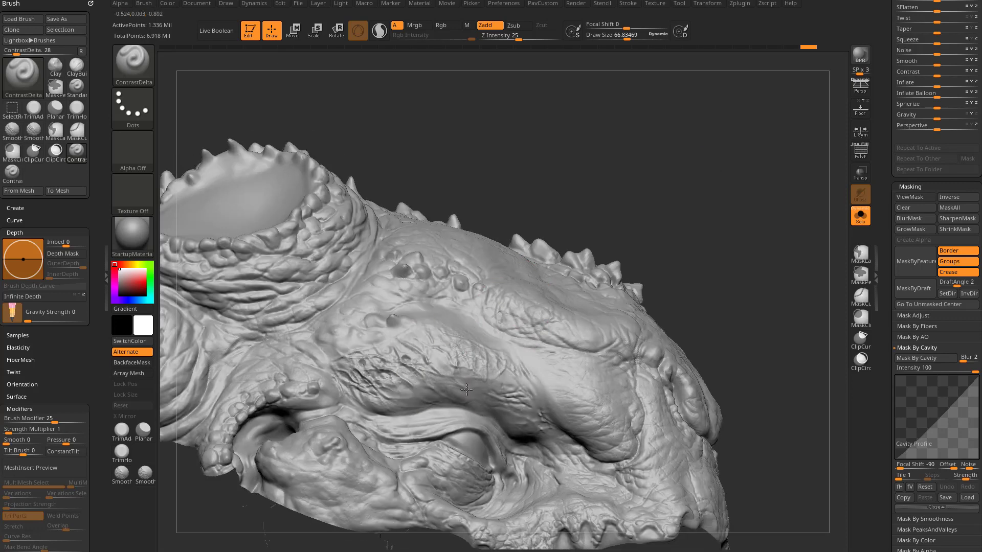
pyautogui.moveTo(466, 390)
pyautogui.mouseDown()
pyautogui.moveTo(427, 384)
pyautogui.moveTo(483, 376)
pyautogui.mouseUp()
pyautogui.moveTo(424, 368); pyautogui.dragTo(394, 379)
pyautogui.moveTo(726, 256); pyautogui.dragTo(743, 287)
pyautogui.hotkey('ctrl', 'z')
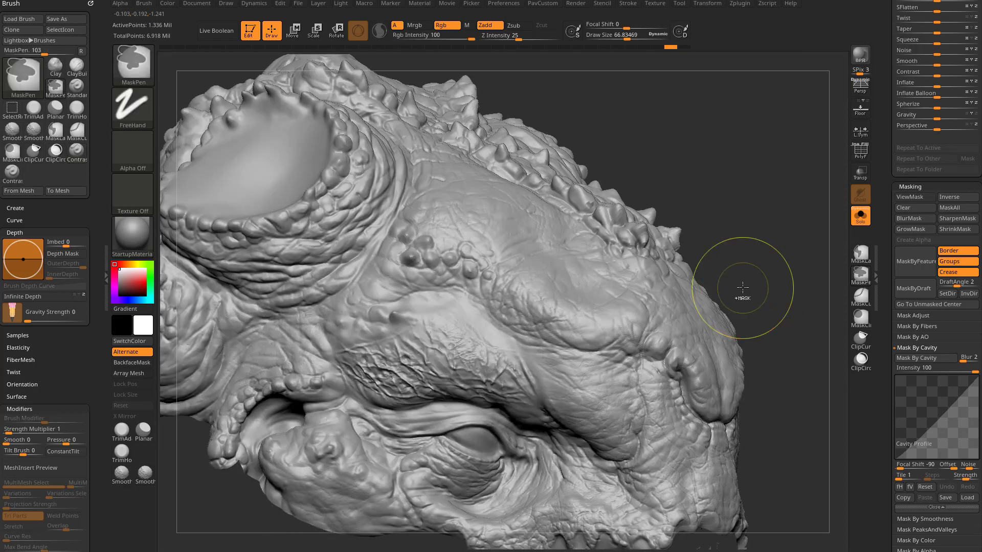
pyautogui.hotkey('ctrl', 'z')
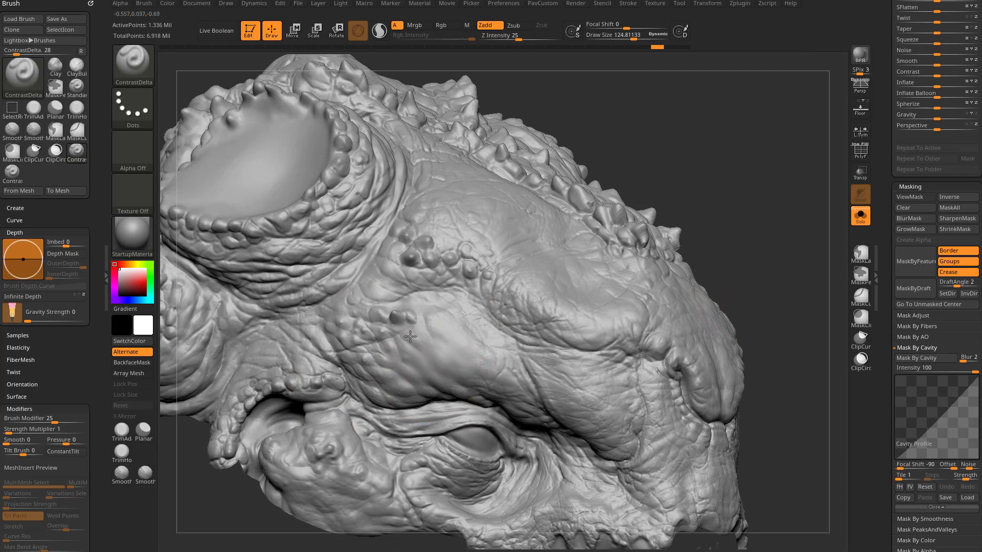
# - Strengthen the skin detail on the ridge above the eye with ContrastDelta at a draw size of about 125
pyautogui.moveTo(410, 337)
pyautogui.mouseDown()
pyautogui.moveTo(417, 381)
pyautogui.moveTo(499, 378)
pyautogui.moveTo(445, 396)
pyautogui.moveTo(390, 376)
pyautogui.mouseUp()
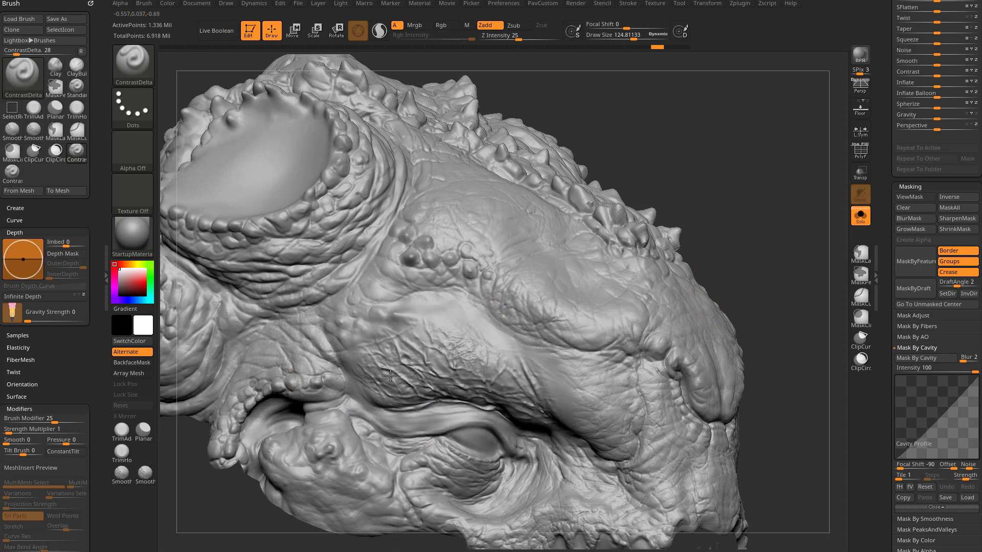
pyautogui.moveTo(782, 266)
pyautogui.mouseDown()
pyautogui.moveTo(763, 260)
pyautogui.moveTo(754, 176)
pyautogui.moveTo(723, 160)
pyautogui.moveTo(760, 204)
pyautogui.moveTo(765, 177)
pyautogui.mouseUp()
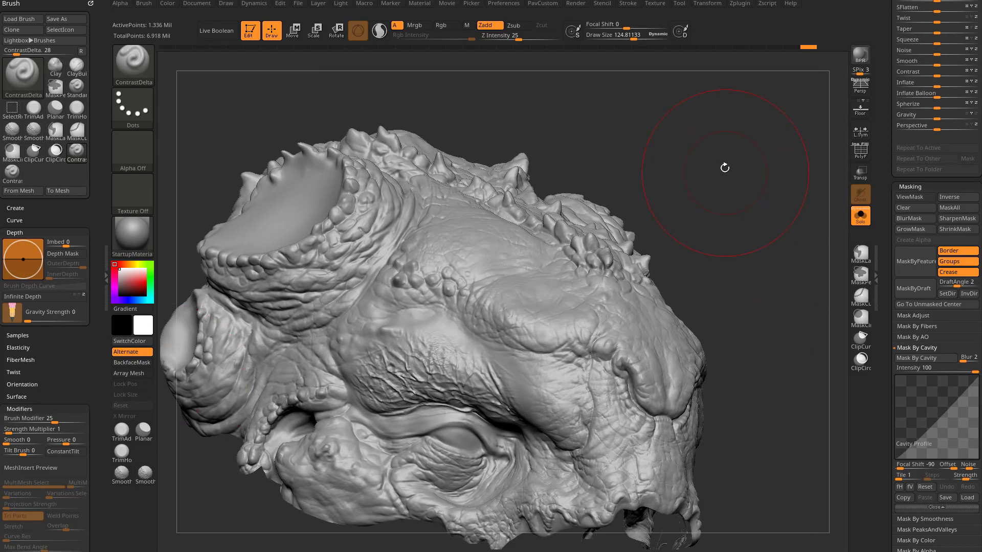
pyautogui.moveTo(725, 168); pyautogui.dragTo(742, 204)
# - Enable Thick Skin for the head and set its Thickness to about 4.115
pyautogui.scroll(-8, 914, 219)
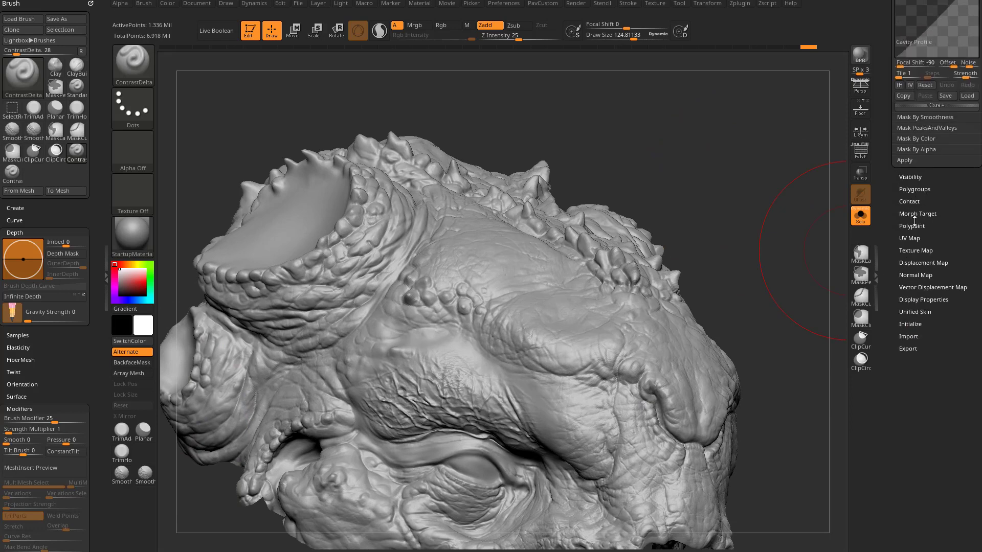
pyautogui.scroll(6, 891, 210)
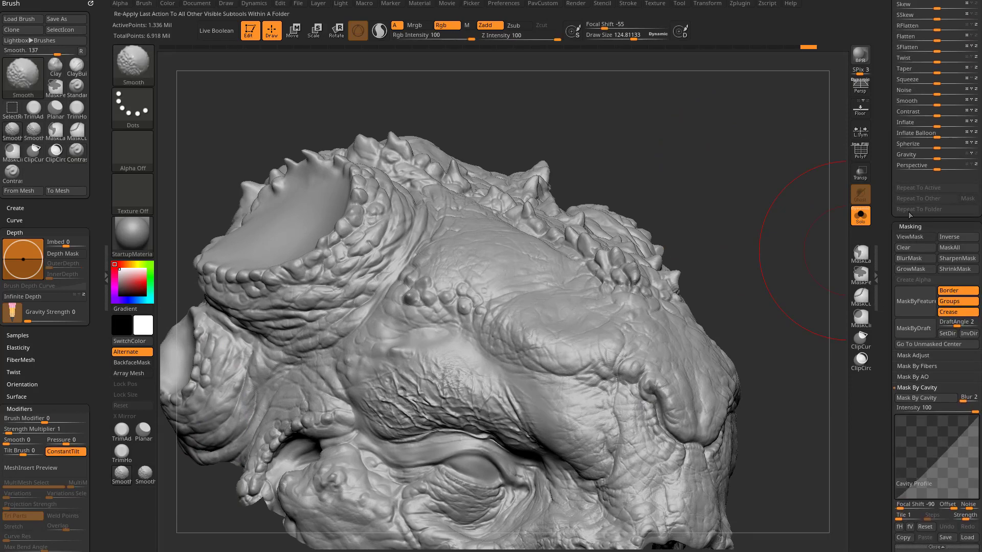
pyautogui.scroll(1, 889, 269)
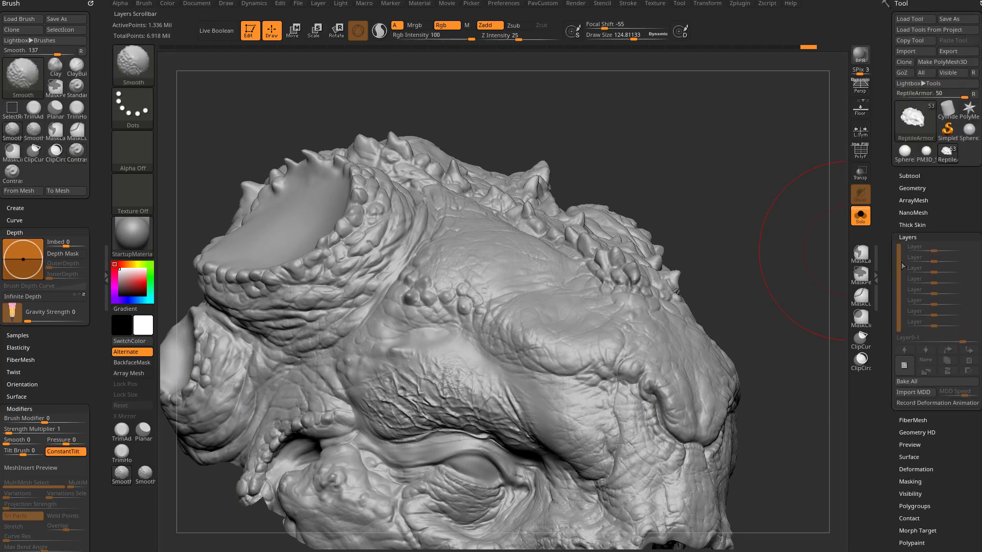
pyautogui.click(914, 224)
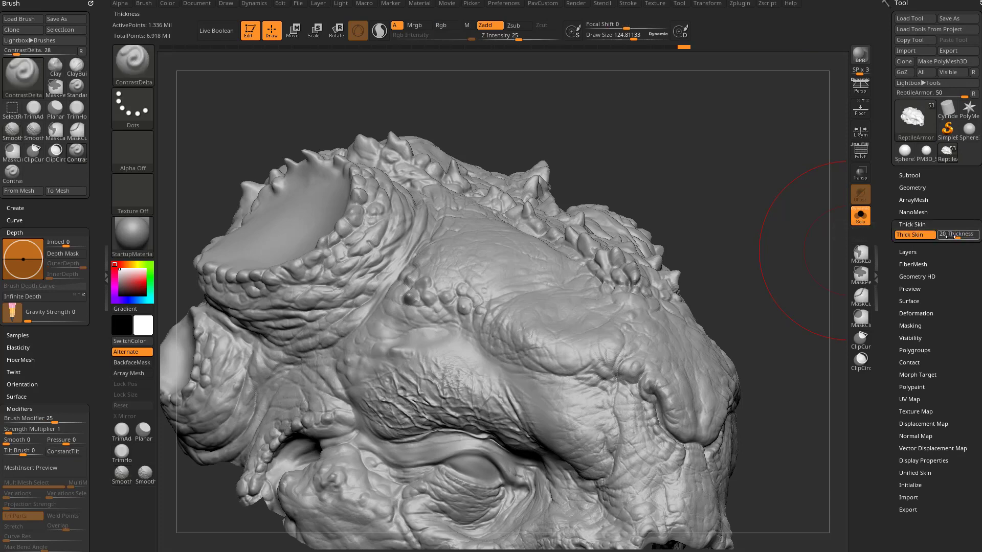
pyautogui.click(952, 237)
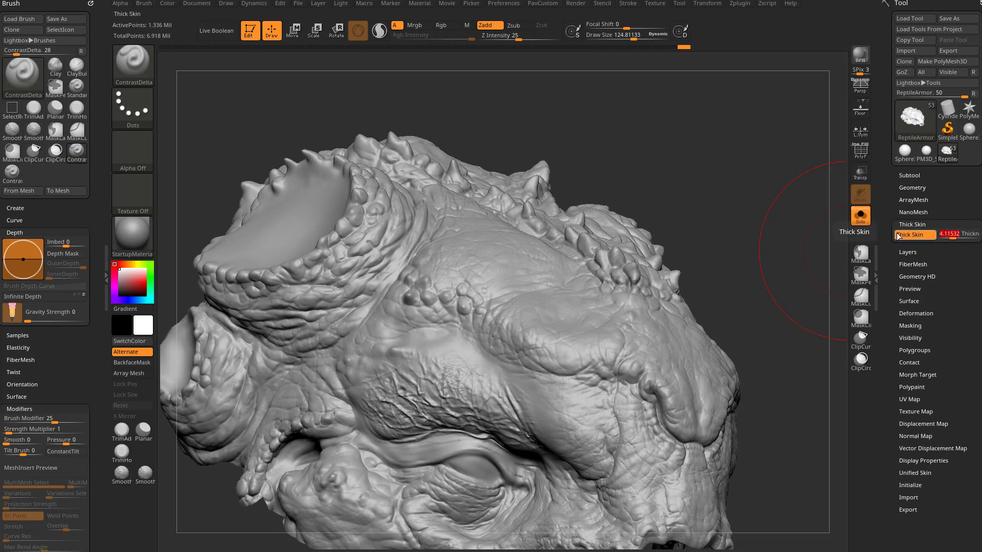
# - Set ContrastDelta's Z Intensity and Brush Modifier to 100 and its draw size to about 86
pyautogui.moveTo(741, 204)
pyautogui.mouseDown()
pyautogui.moveTo(776, 194)
pyautogui.moveTo(765, 191)
pyautogui.mouseUp()
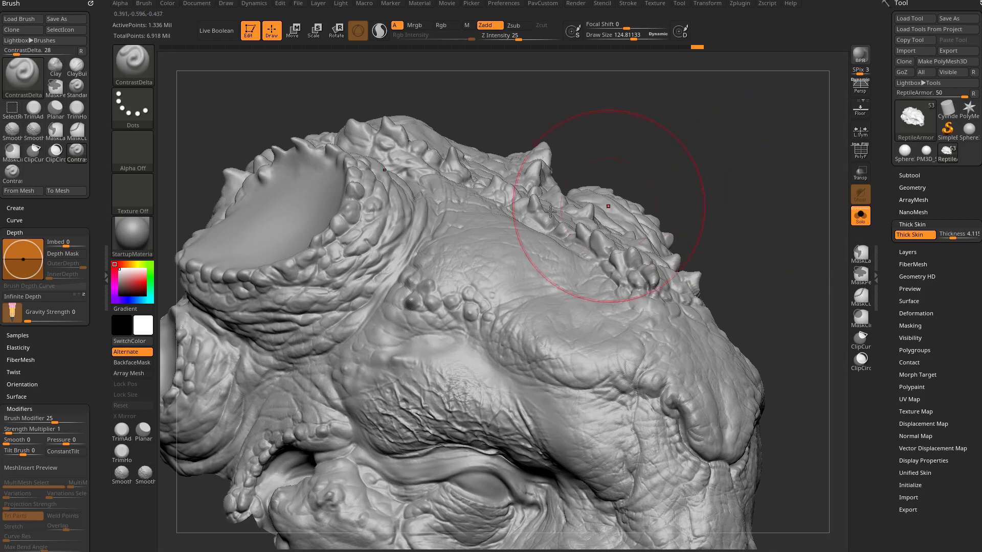
pyautogui.press('b')
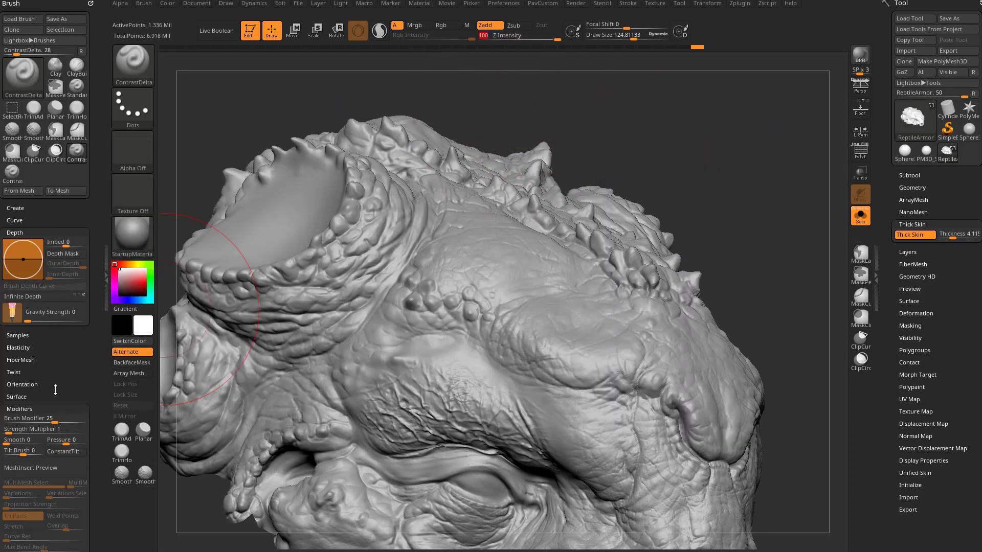
pyautogui.moveTo(78, 417); pyautogui.dragTo(88, 417)
pyautogui.press('s')
# - Try two ContrastDelta strokes over the brow with Thick Skin active, undoing each one
pyautogui.moveTo(454, 306)
pyautogui.mouseDown()
pyautogui.moveTo(420, 298)
pyautogui.moveTo(449, 294)
pyautogui.moveTo(481, 319)
pyautogui.mouseUp()
pyautogui.hotkey('ctrl', 'z')
pyautogui.moveTo(518, 348)
pyautogui.mouseDown()
pyautogui.moveTo(576, 362)
pyautogui.moveTo(427, 294)
pyautogui.mouseUp()
pyautogui.hotkey('ctrl', 'z')
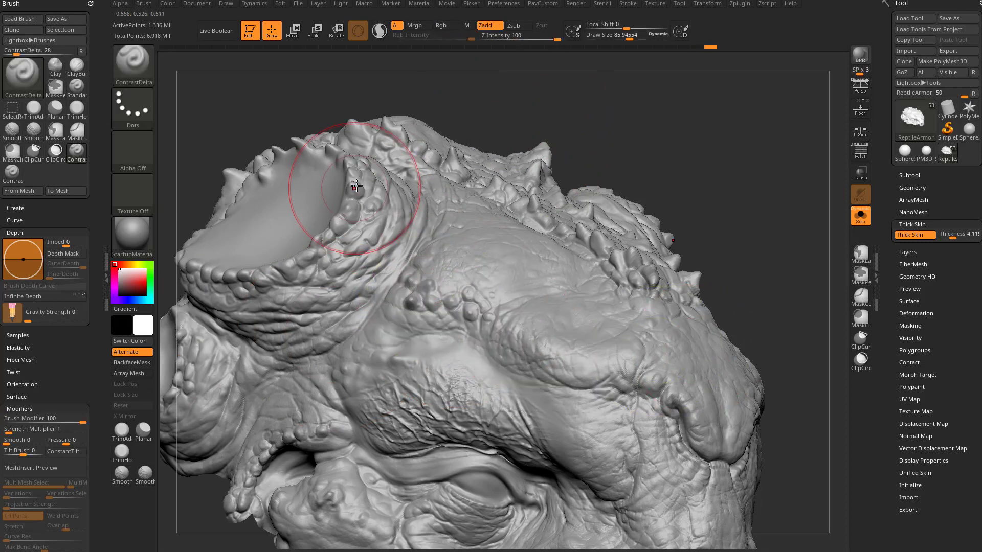
# - Try a ContrastDelta stroke beside the large socket's rim, undo it, and set the draw size to about 70
pyautogui.moveTo(358, 190)
pyautogui.mouseDown()
pyautogui.moveTo(307, 276)
pyautogui.moveTo(340, 260)
pyautogui.mouseUp()
pyautogui.hotkey('ctrl', 'z')
pyautogui.press('s')
pyautogui.moveTo(423, 319); pyautogui.dragTo(419, 319)
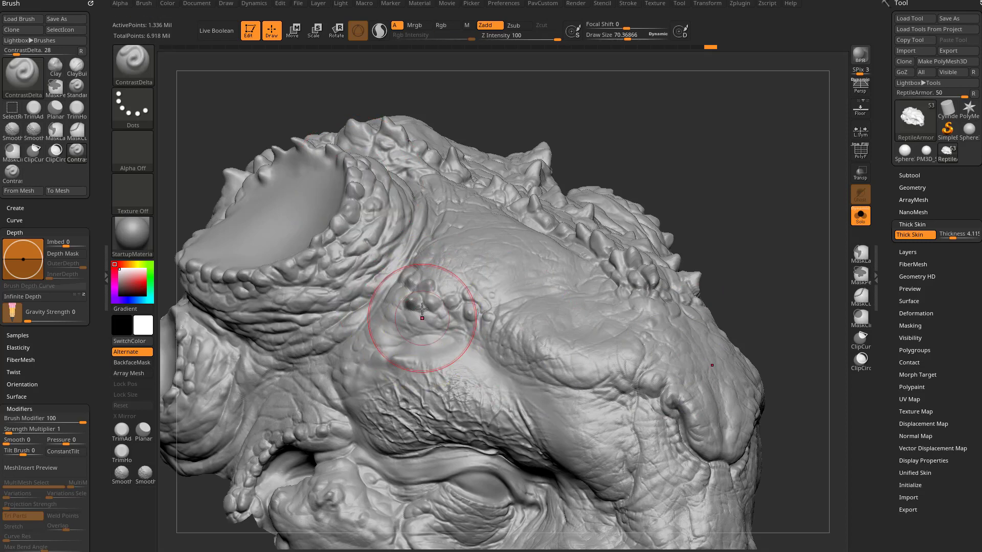
# - Try ContrastDelta strokes over the cluster of bumps on the brow with Thick Skin active, undoing them
pyautogui.moveTo(417, 274)
pyautogui.mouseDown()
pyautogui.moveTo(426, 293)
pyautogui.moveTo(492, 326)
pyautogui.mouseUp()
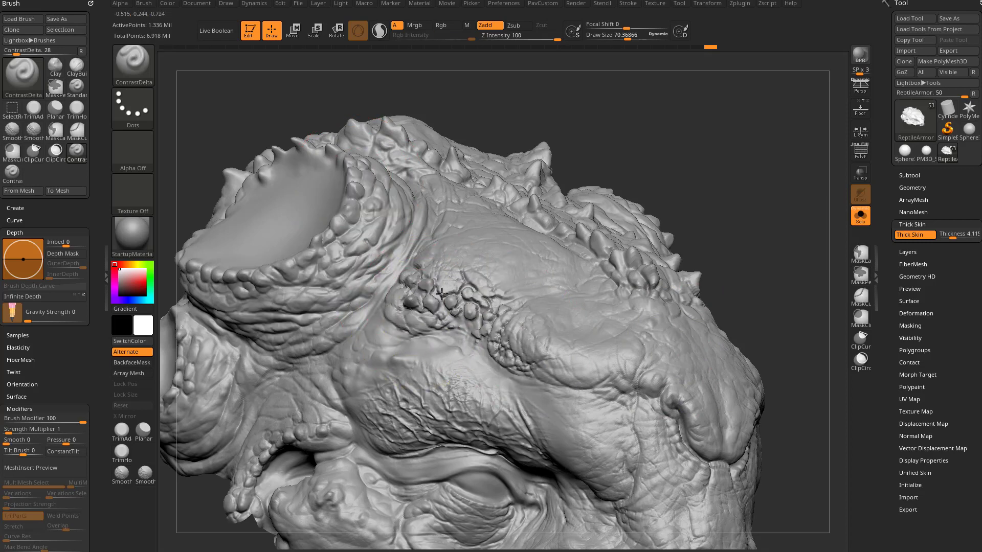
pyautogui.moveTo(387, 337); pyautogui.dragTo(383, 354)
pyautogui.moveTo(754, 266); pyautogui.dragTo(753, 243)
pyautogui.hotkey('ctrl', 'z')
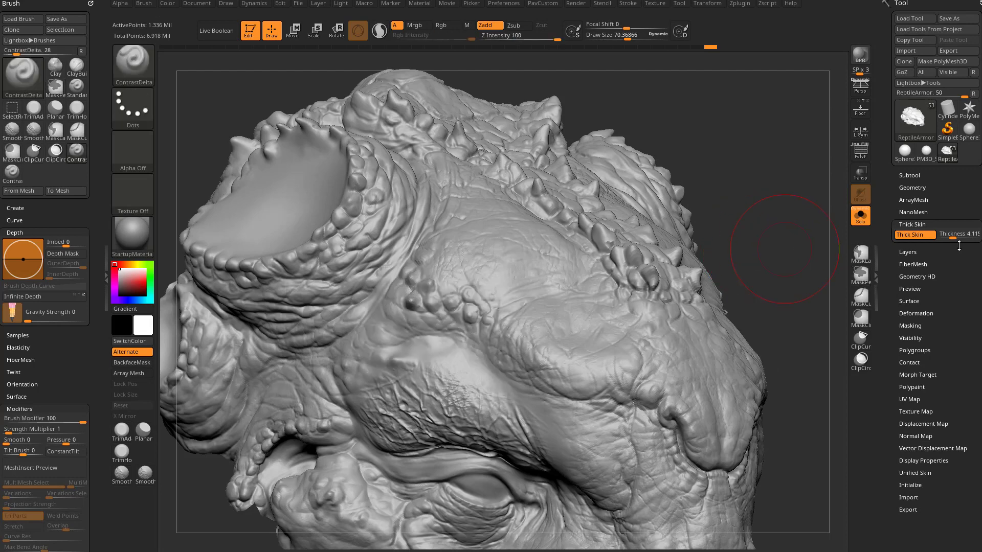
pyautogui.hotkey('ctrl', 'z')
# - Compare ContrastDelta strokes across the brow bumps and fold with Thick Skin Thickness at about 0.6 and about 22.8
pyautogui.click(949, 236)
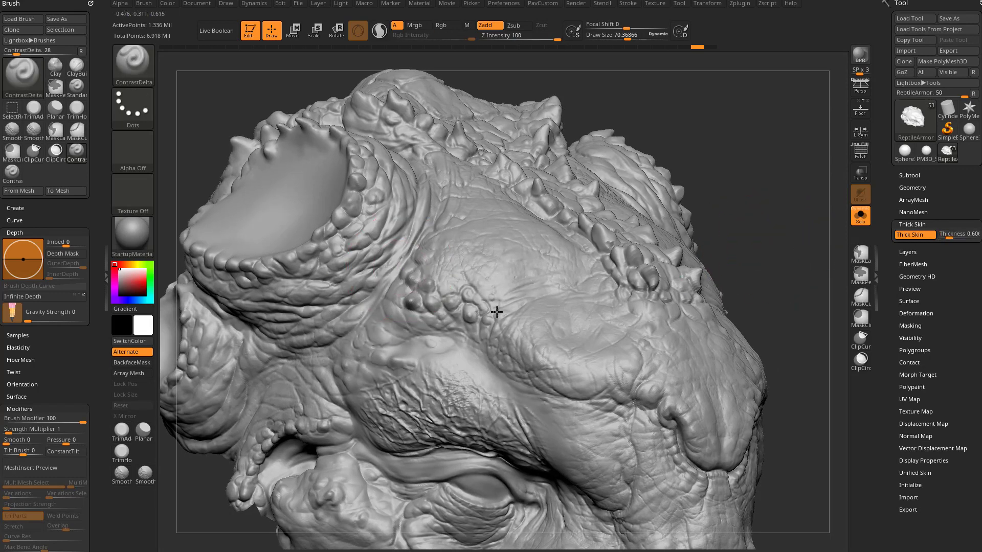
pyautogui.moveTo(951, 236); pyautogui.dragTo(958, 236)
pyautogui.moveTo(396, 259)
pyautogui.mouseDown()
pyautogui.moveTo(406, 285)
pyautogui.moveTo(434, 304)
pyautogui.moveTo(579, 379)
pyautogui.mouseUp()
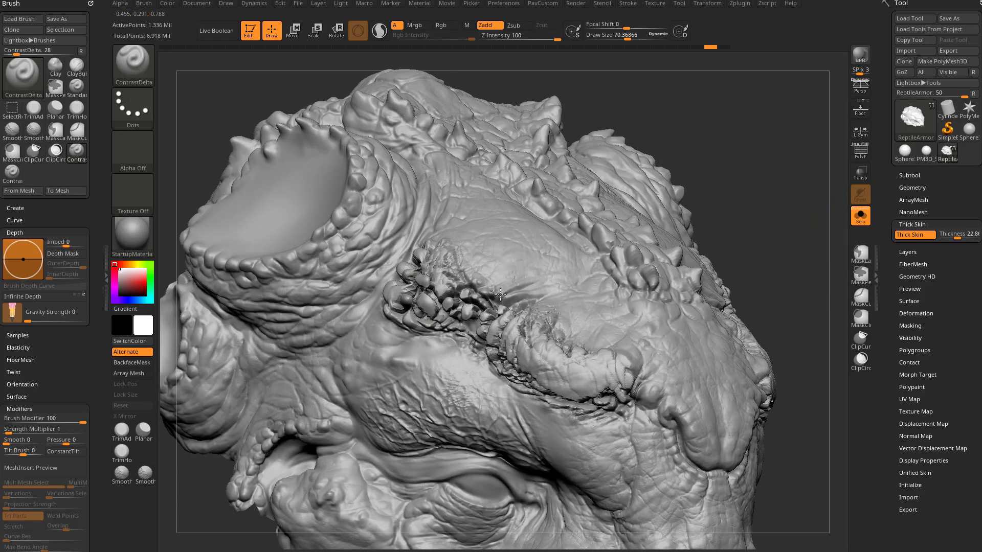
pyautogui.moveTo(771, 268)
pyautogui.mouseDown()
pyautogui.moveTo(763, 225)
pyautogui.moveTo(793, 228)
pyautogui.moveTo(783, 234)
pyautogui.moveTo(797, 161)
pyautogui.moveTo(806, 185)
pyautogui.mouseUp()
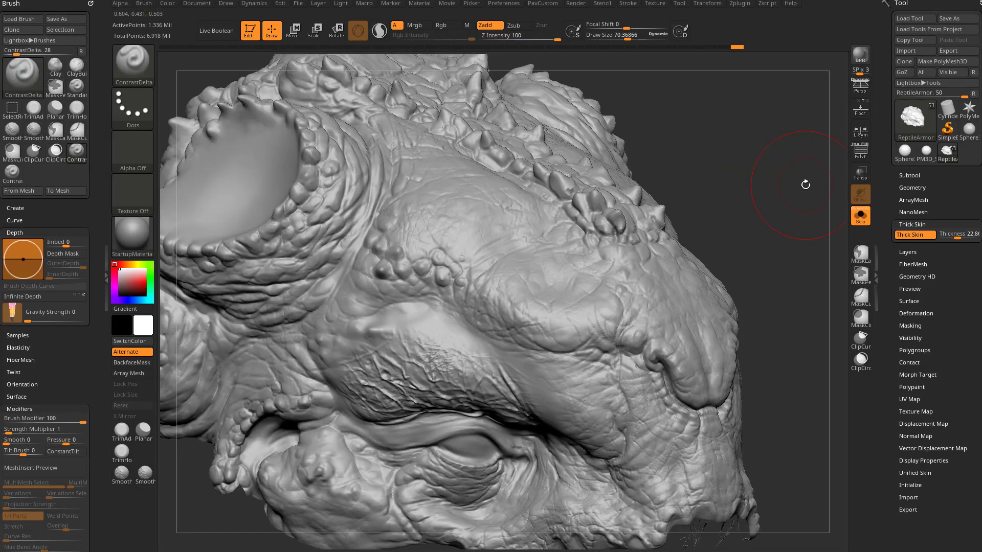
# - Step back in the undo history to before the ridge detailing, enable Thick Skin, and set its Thickness to about 1.5
pyautogui.moveTo(679, 49); pyautogui.dragTo(615, 46)
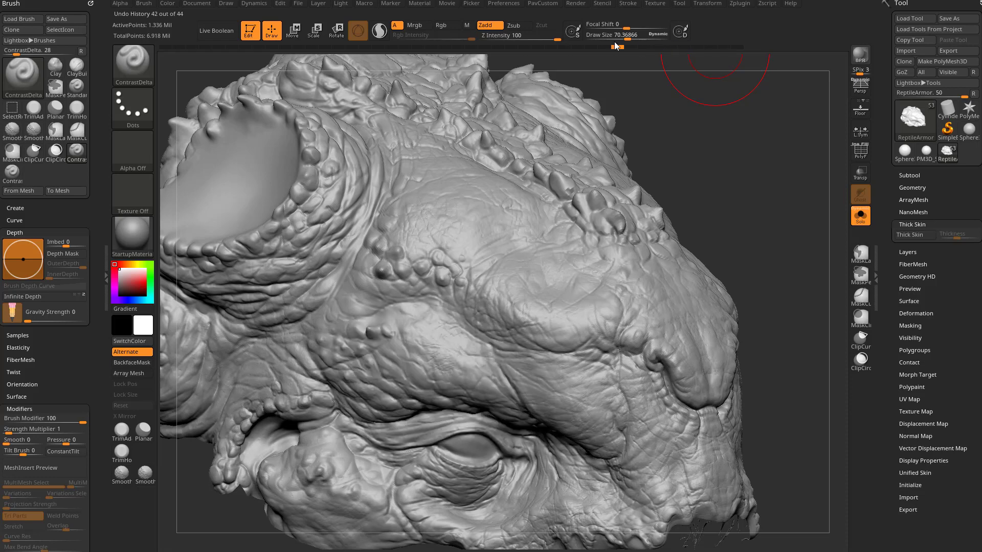
pyautogui.click(655, 47)
pyautogui.click(905, 235)
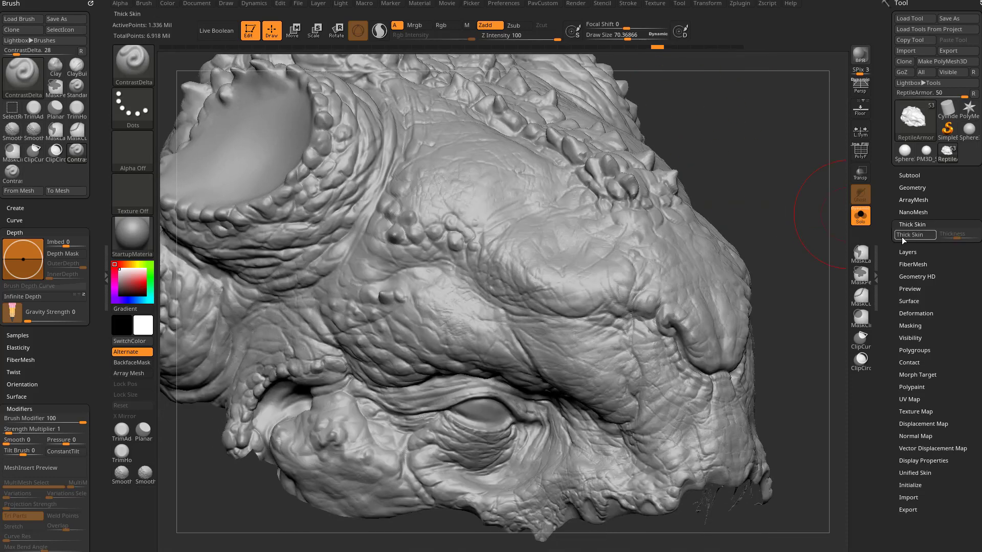
pyautogui.moveTo(951, 237); pyautogui.dragTo(949, 237)
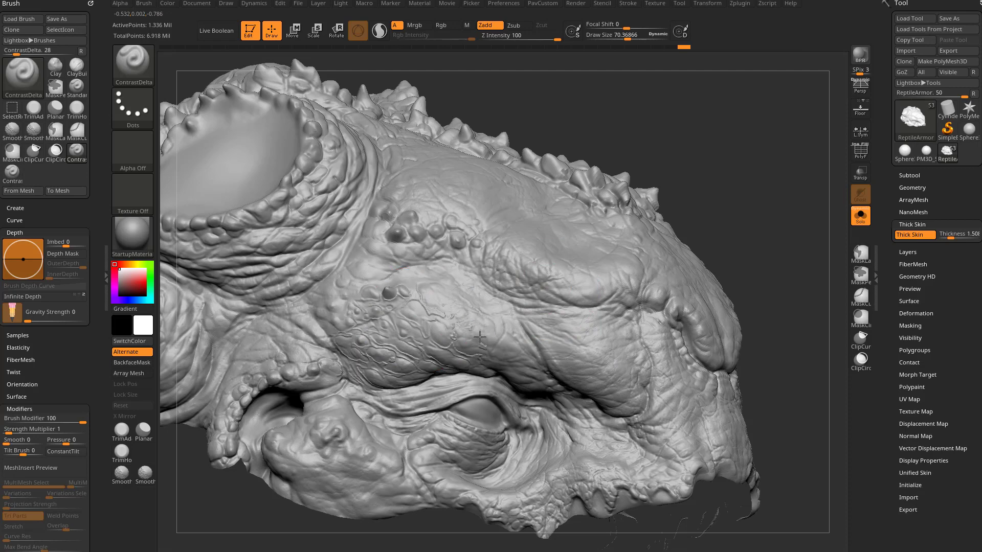
# - Strengthen the skin detail on the ridge above the eye and along the brow fold with ContrastDelta strokes under Thick Skin
pyautogui.moveTo(359, 327); pyautogui.dragTo(362, 324)
pyautogui.moveTo(702, 177)
pyautogui.mouseDown()
pyautogui.moveTo(740, 164)
pyautogui.moveTo(757, 176)
pyautogui.mouseUp()
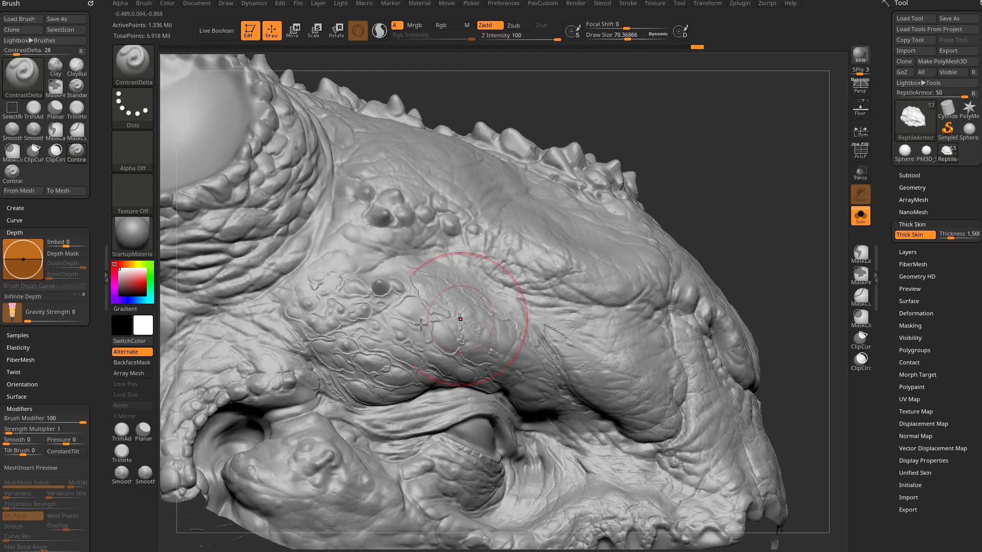
pyautogui.moveTo(225, 358); pyautogui.dragTo(203, 373)
pyautogui.keyDown('alt'); pyautogui.moveTo(713, 197); pyautogui.dragTo(714, 162); pyautogui.keyUp('alt')
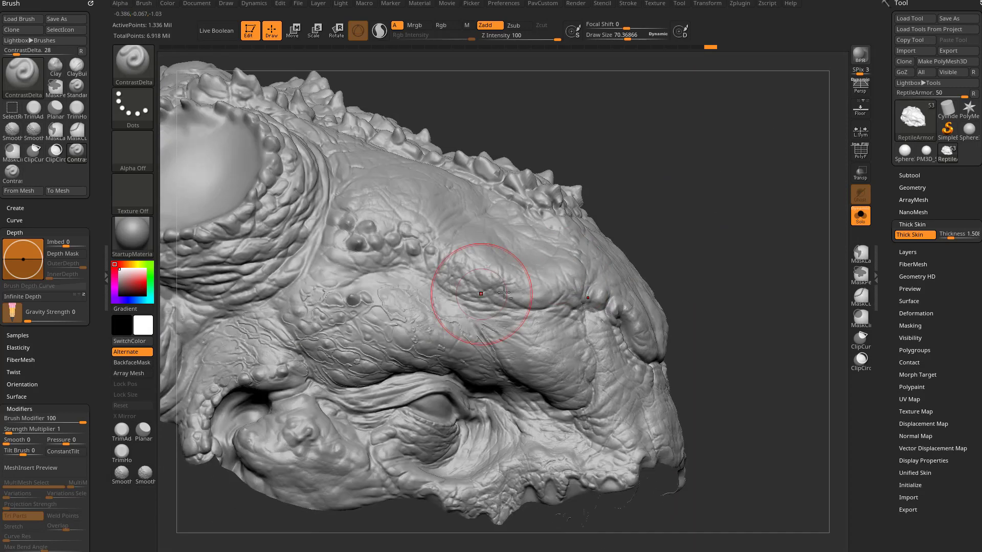
pyautogui.moveTo(494, 293)
pyautogui.mouseDown()
pyautogui.moveTo(565, 343)
pyautogui.moveTo(553, 302)
pyautogui.mouseUp()
pyautogui.moveTo(442, 269); pyautogui.dragTo(425, 286)
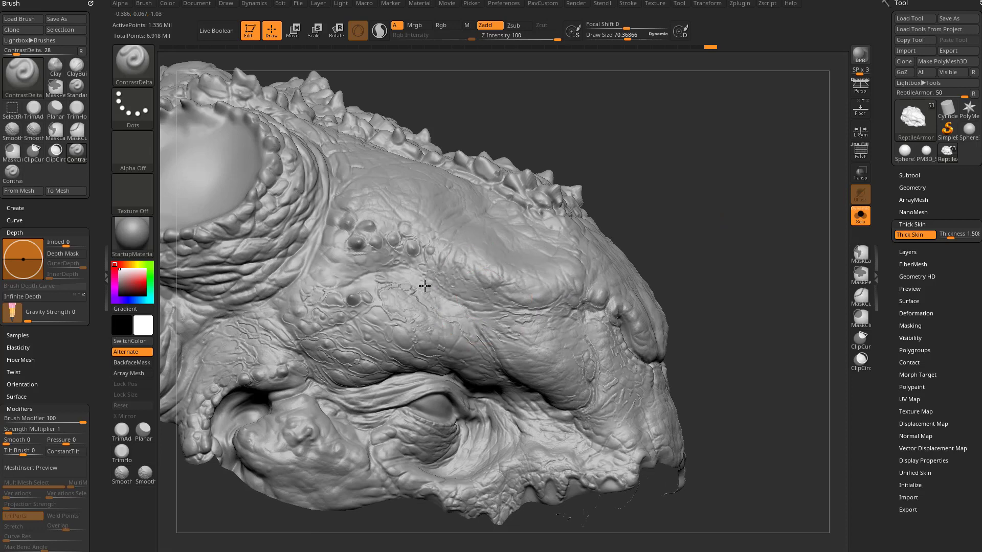
# - Extend the ContrastDelta detail from the ridge above the eye toward the skin below the large socket
pyautogui.moveTo(643, 288); pyautogui.dragTo(362, 329, button='right')
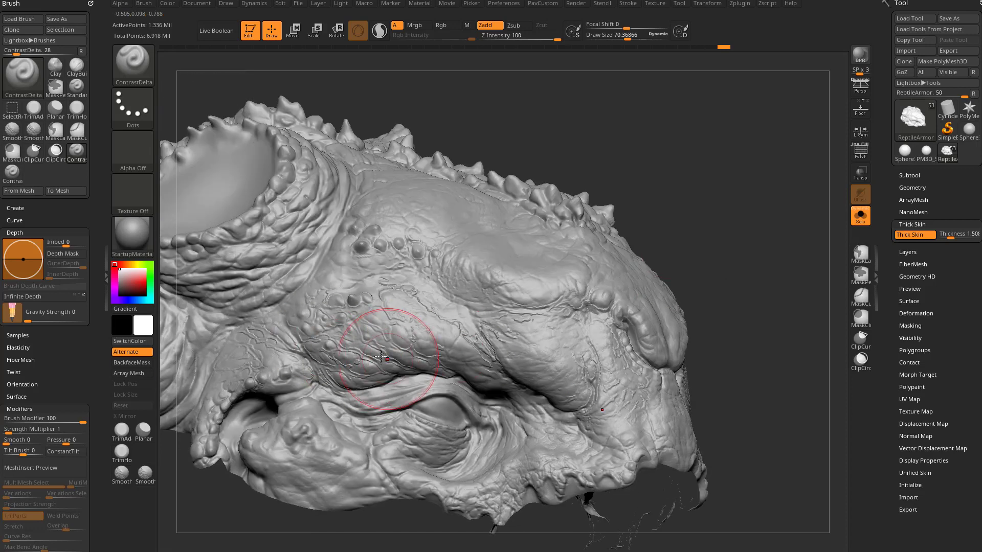
pyautogui.keyDown('alt'); pyautogui.moveTo(637, 160); pyautogui.dragTo(739, 149); pyautogui.keyUp('alt')
pyautogui.moveTo(739, 149); pyautogui.dragTo(739, 149, button='right')
pyautogui.moveTo(728, 189); pyautogui.dragTo(737, 235, button='right')
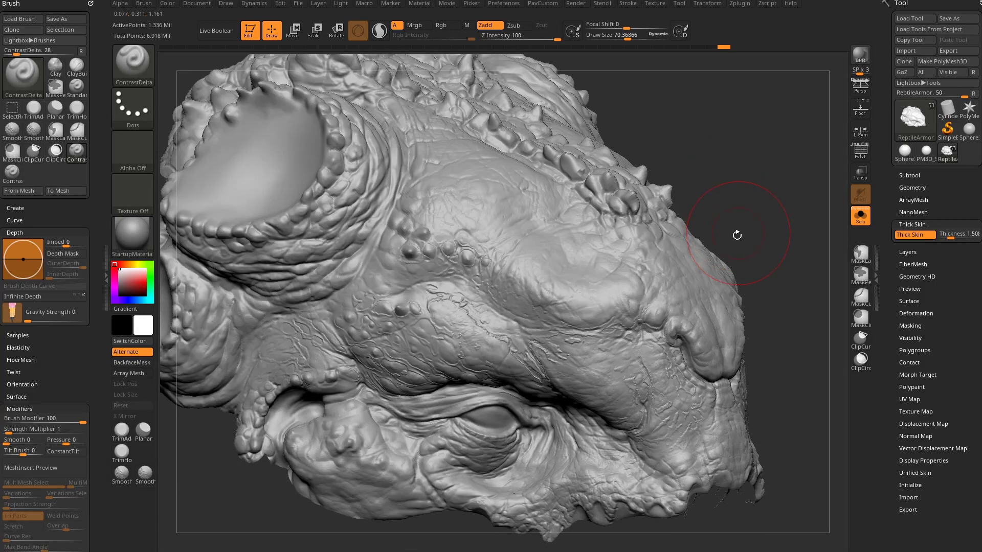
pyautogui.moveTo(402, 313)
pyautogui.mouseDown()
pyautogui.moveTo(404, 225)
pyautogui.moveTo(351, 209)
pyautogui.moveTo(302, 250)
pyautogui.mouseUp()
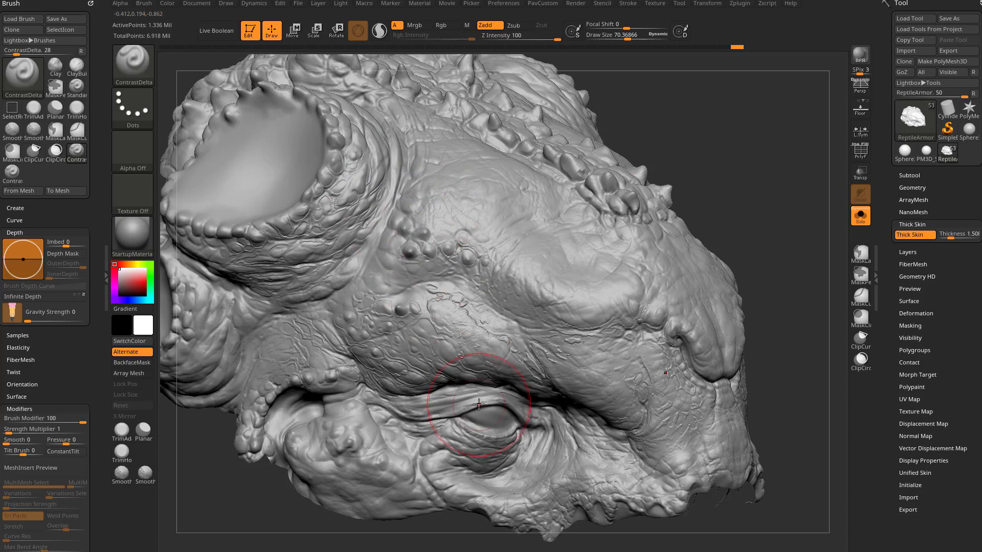